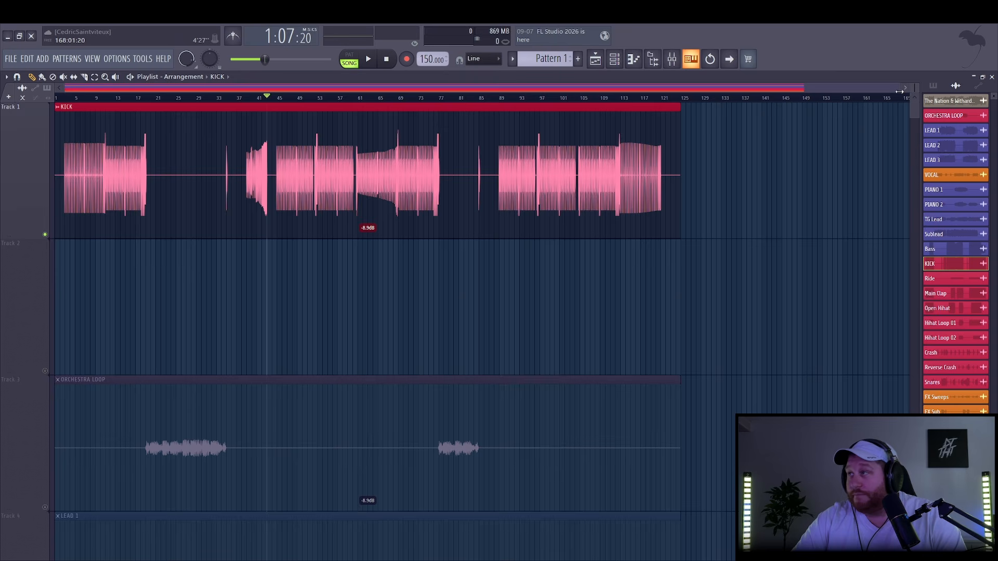
# Play the soloed KICK track from around bar 12
pyautogui.moveTo(899, 91); pyautogui.dragTo(606, 80)
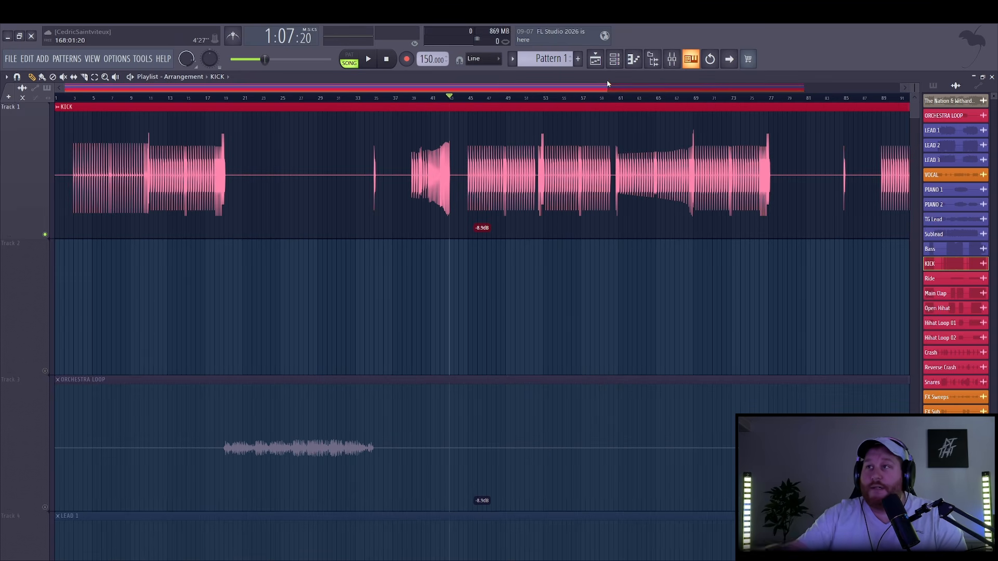
pyautogui.moveTo(112, 101); pyautogui.dragTo(161, 102)
pyautogui.press('space')
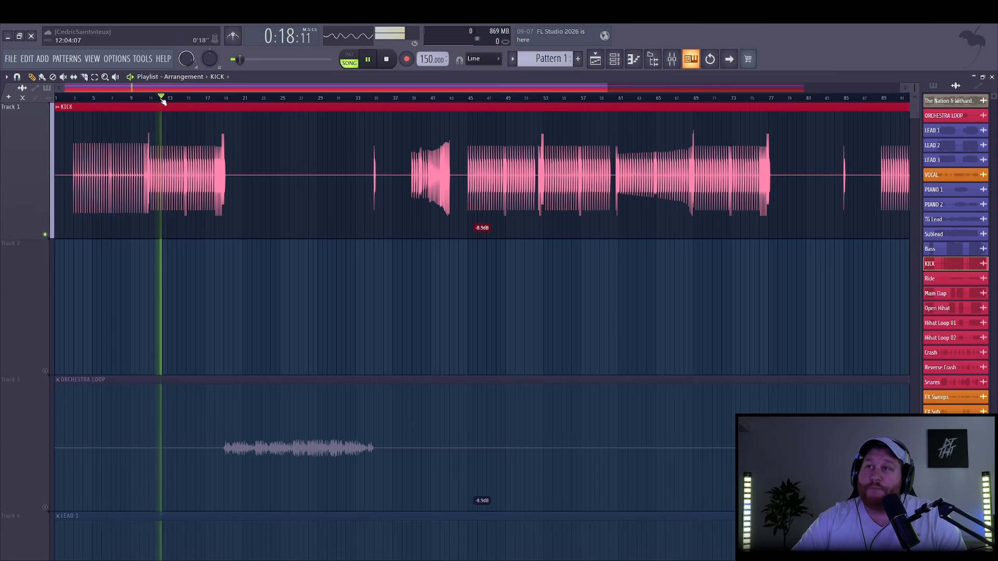
pyautogui.press('space')
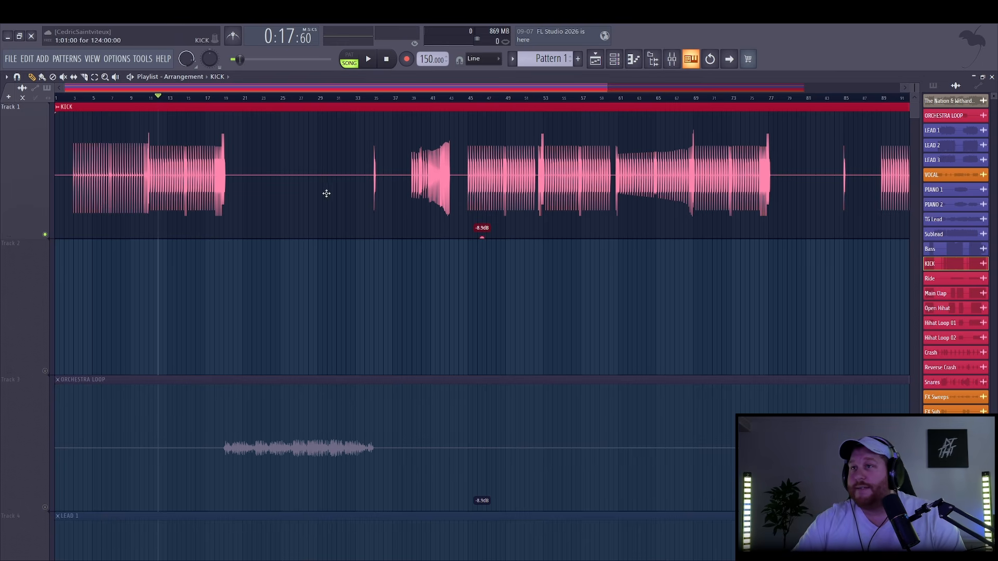
# Place the Bass clip on Track 2 directly below the KICK clip and unmute that track
pyautogui.scroll(-5, 272, 272)
pyautogui.scroll(-2, 172, 278)
pyautogui.scroll(-2, 161, 291)
pyautogui.scroll(9, 104, 387)
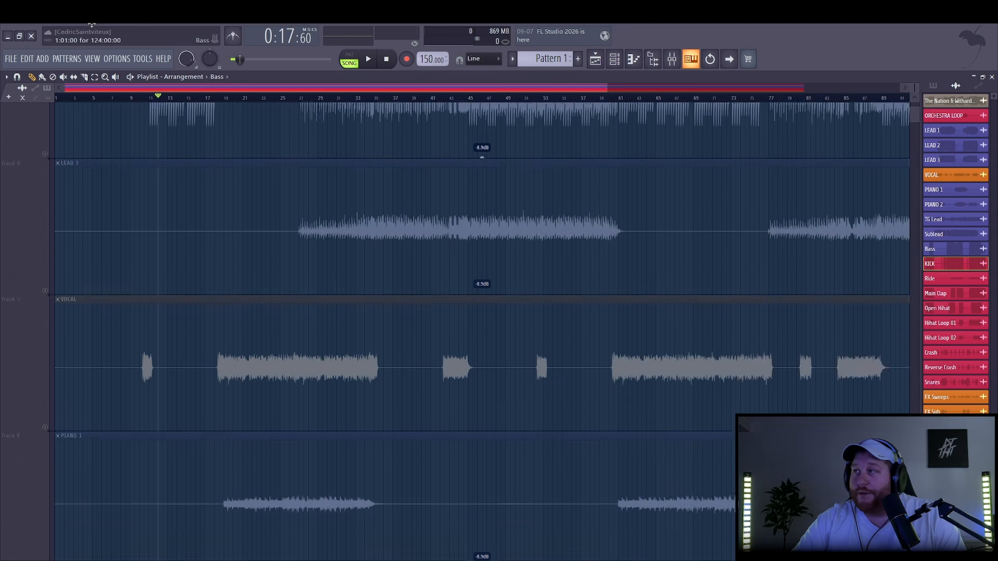
pyautogui.click(59, 270)
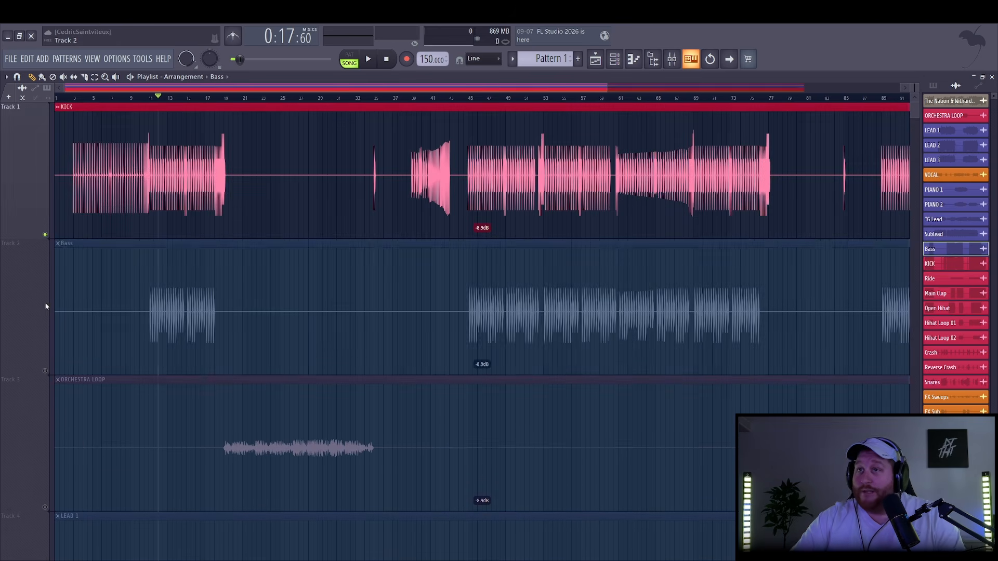
pyautogui.click(50, 373)
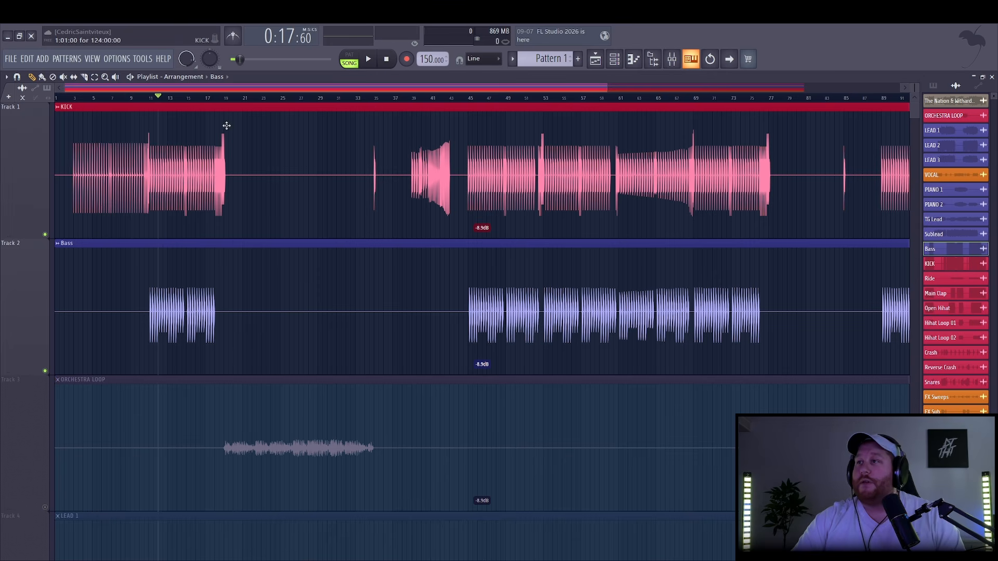
# Play the kick and bass together from around bar 12 and unmute all the other tracks
pyautogui.press('space')
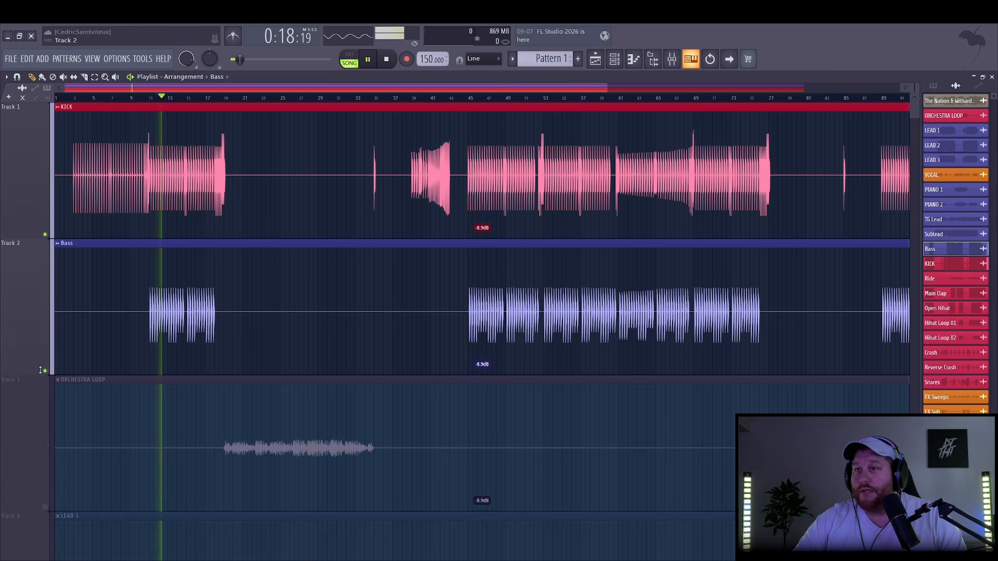
pyautogui.rightClick(45, 372)
pyautogui.press('space')
pyautogui.rightClick(45, 372)
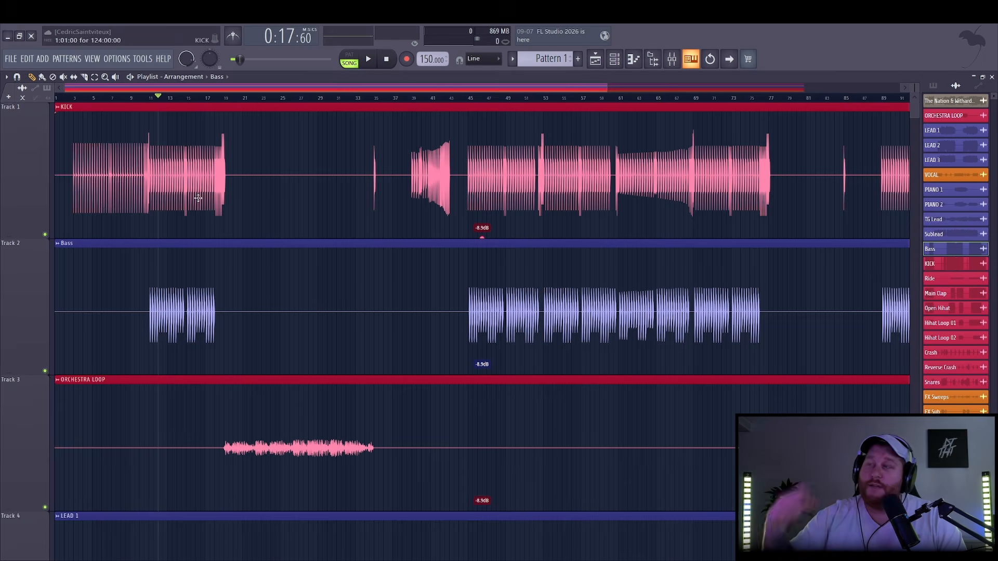
# Play the full arrangement from several sections, starting around bars 46, 63, 74 and 89
pyautogui.press('space')
pyautogui.click(481, 99)
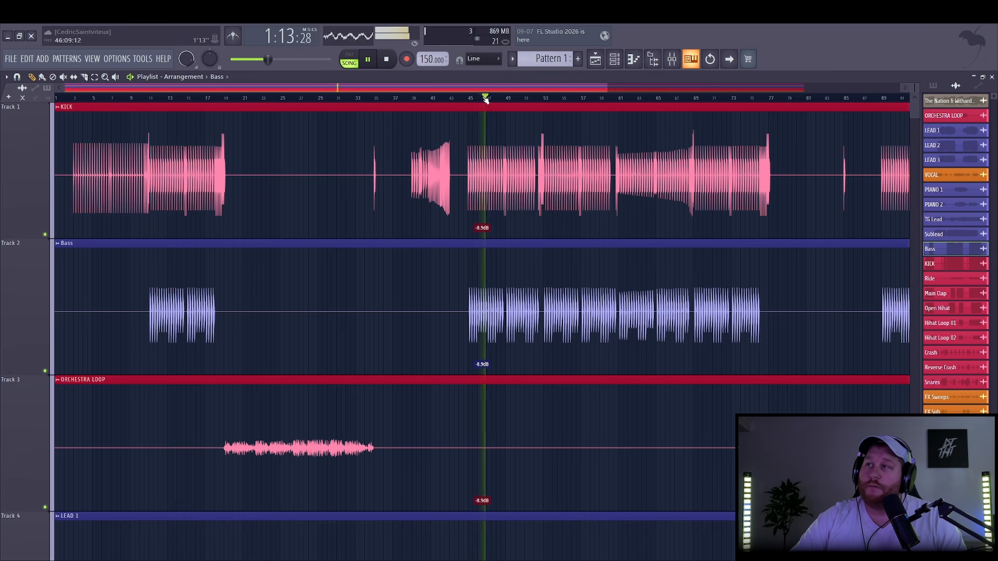
pyautogui.click(639, 99)
pyautogui.click(724, 98)
pyautogui.click(745, 98)
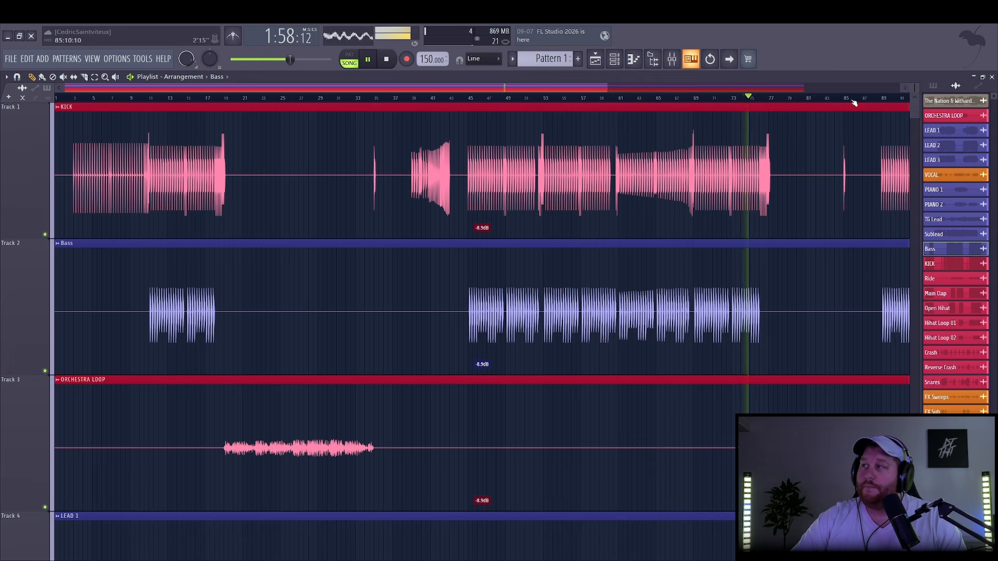
pyautogui.click(882, 106)
pyautogui.click(882, 98)
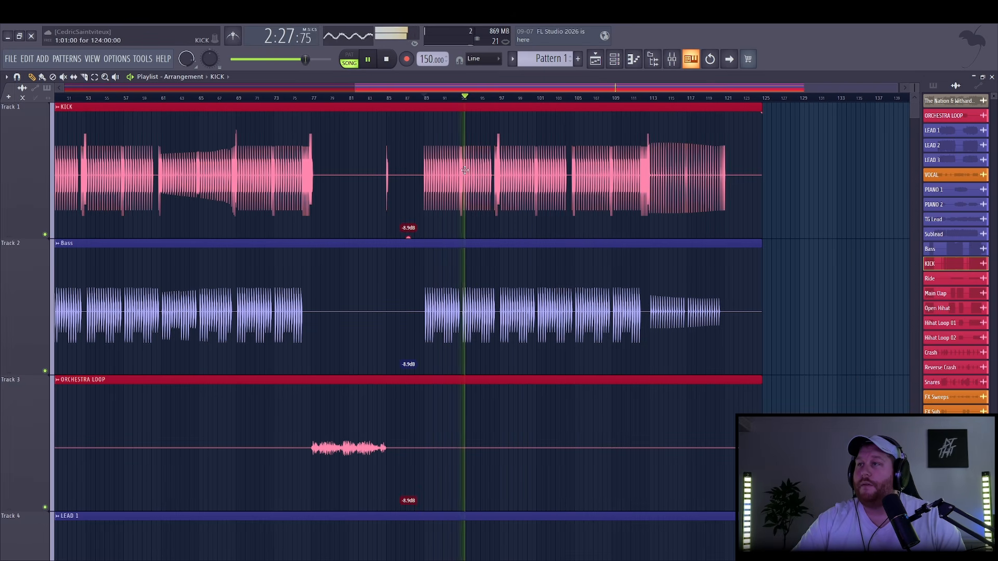
# Select bar 93 as the playback range, solo the KICK track and unmute the Bass track
pyautogui.hotkey('ctrl', 'a')
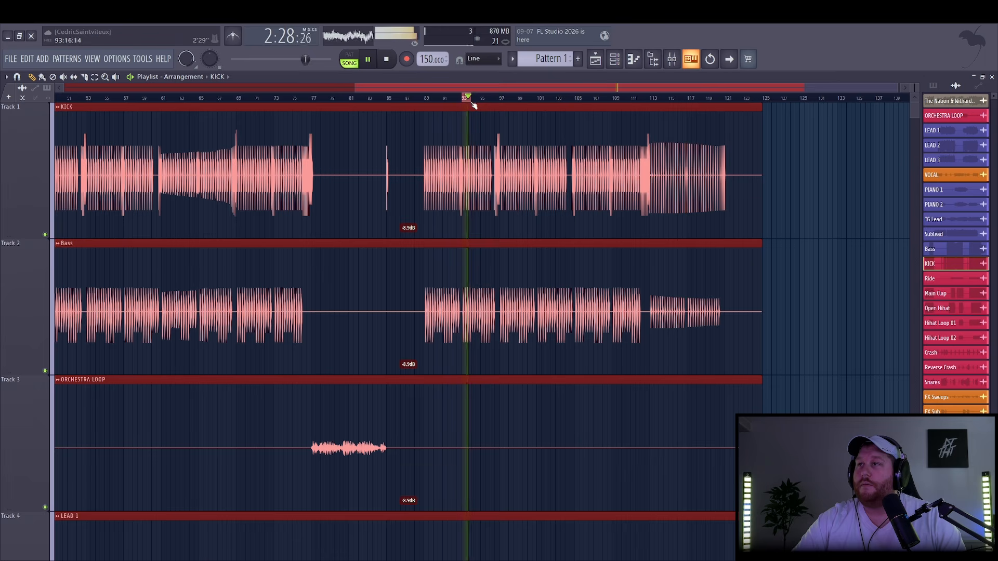
pyautogui.press('space')
pyautogui.rightClick(45, 235)
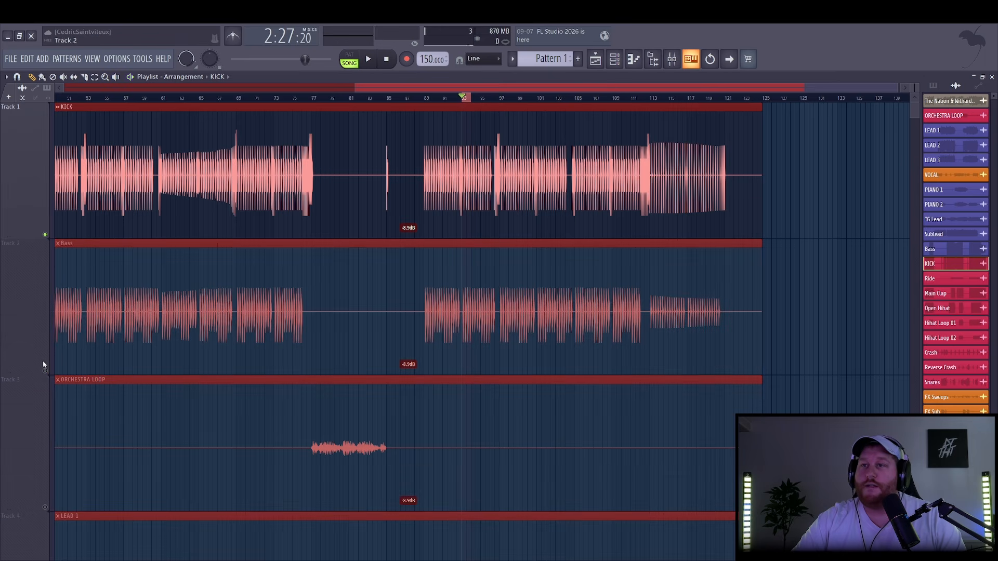
pyautogui.click(45, 371)
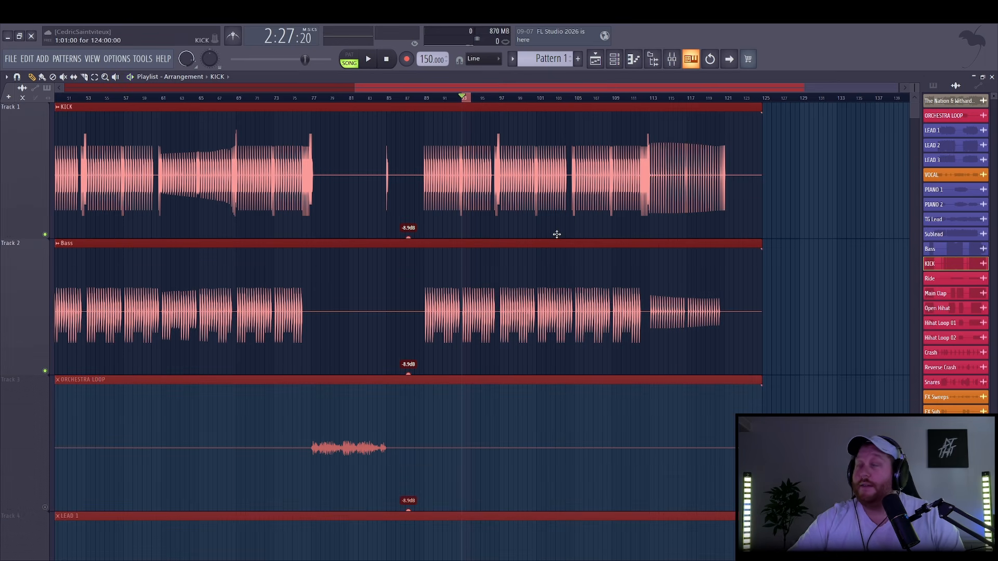
# Play the kick and bass at bar 93 and examine their waveforms up close
pyautogui.moveTo(440, 83); pyautogui.dragTo(629, 98)
pyautogui.press('space')
pyautogui.press('space')
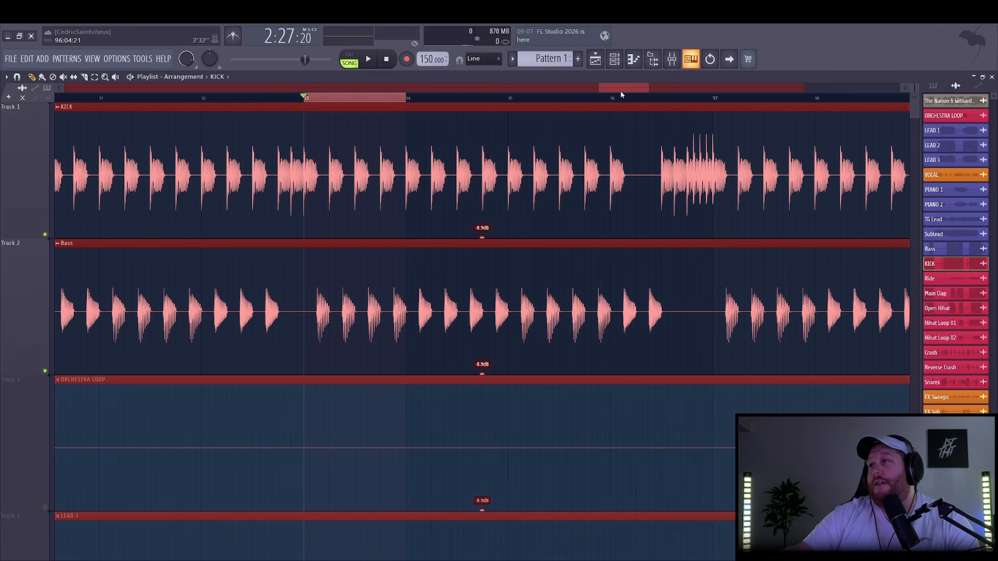
pyautogui.moveTo(621, 94)
pyautogui.mouseDown()
pyautogui.moveTo(670, 92)
pyautogui.moveTo(619, 95)
pyautogui.mouseUp()
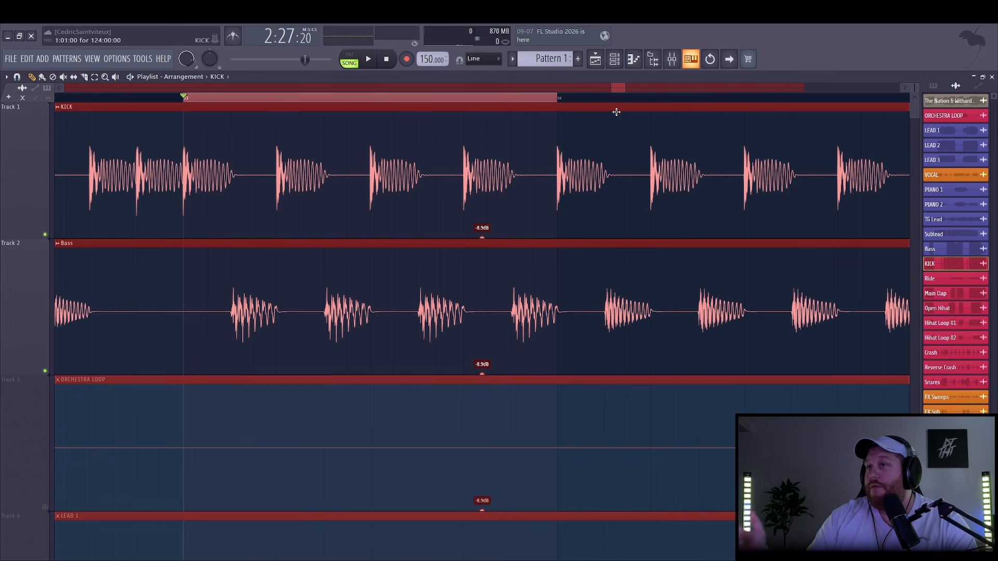
# Insert Oxford Inflator in effect slot 10 of the KICK mixer track and switch off its Effect In
pyautogui.doubleClick(398, 162)
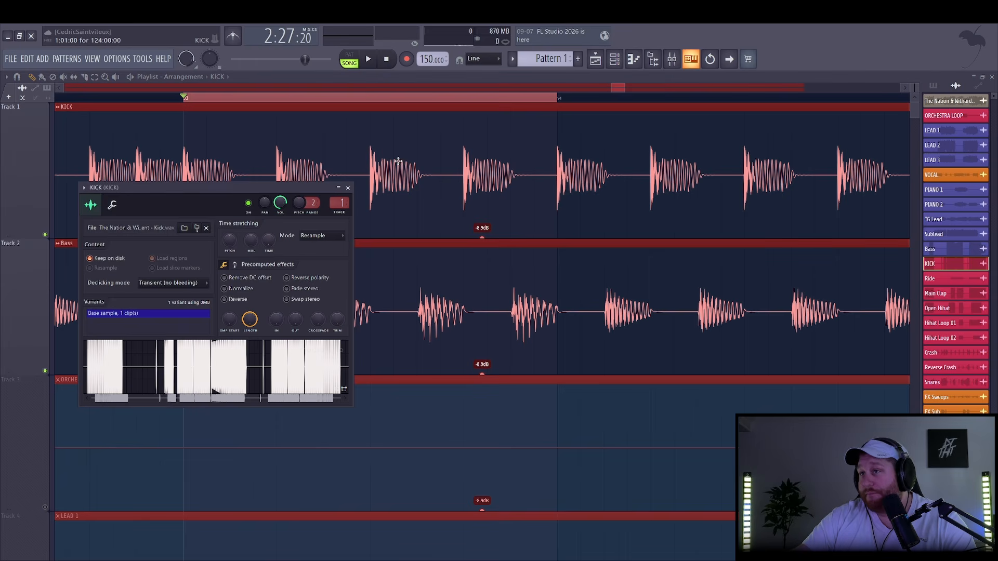
pyautogui.click(674, 65)
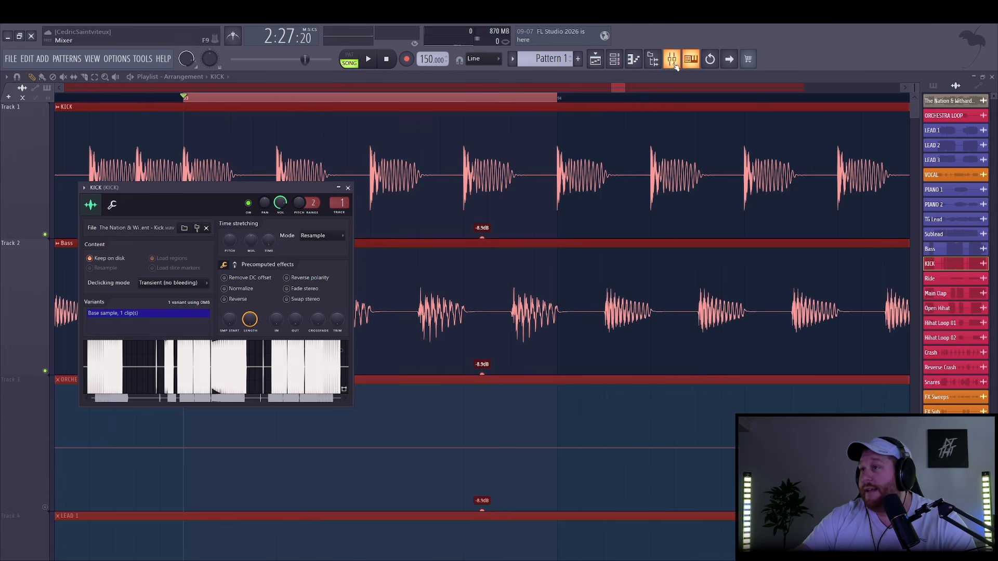
pyautogui.click(672, 60)
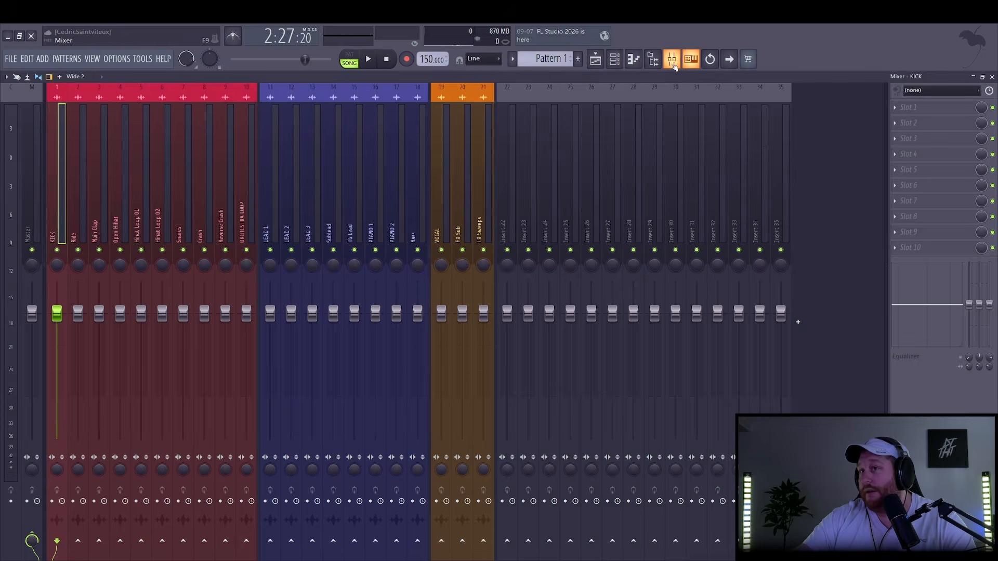
pyautogui.click(596, 59)
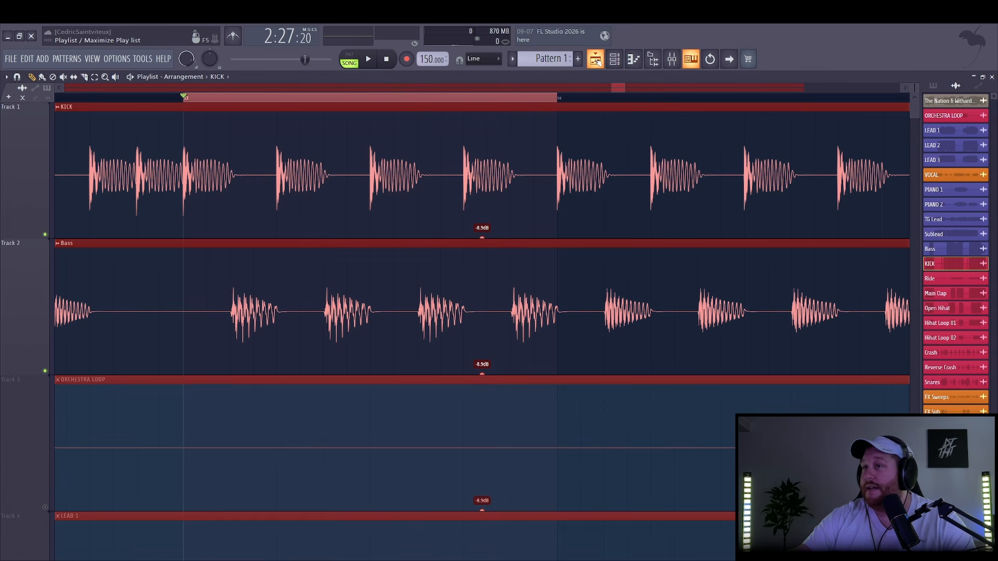
pyautogui.click(672, 60)
pyautogui.click(903, 251)
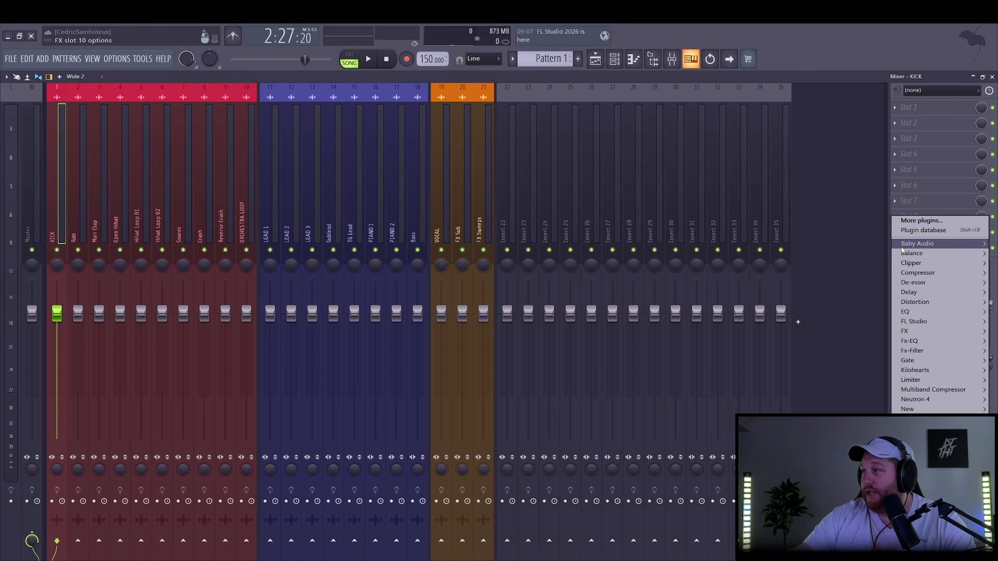
pyautogui.moveTo(920, 263)
pyautogui.click(869, 292)
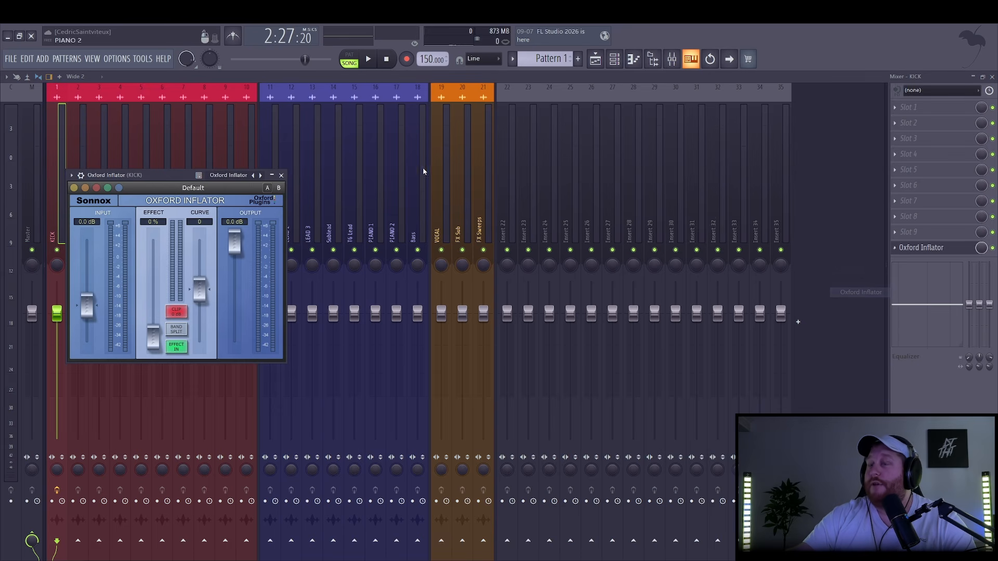
pyautogui.click(180, 347)
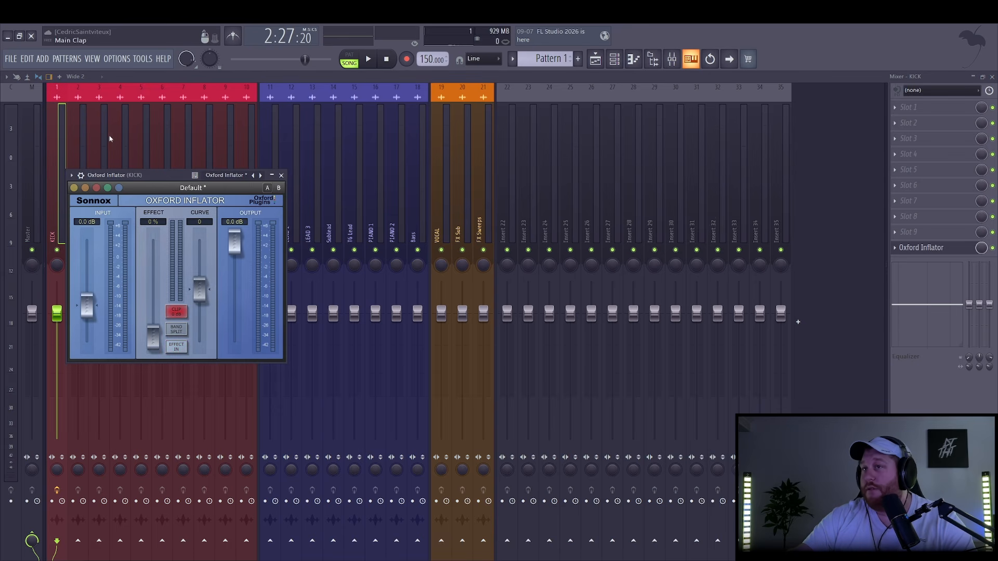
# Insert ShaperBox 3 in slot 8 of the Master, load its Oscilloscope in a detached window and set its length to 1/4
pyautogui.click(33, 122)
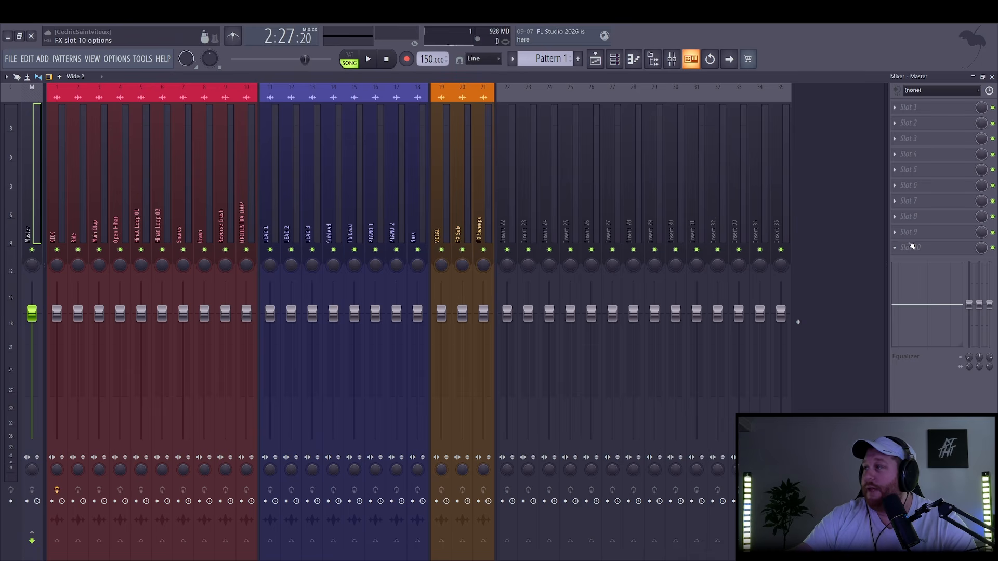
pyautogui.click(895, 216)
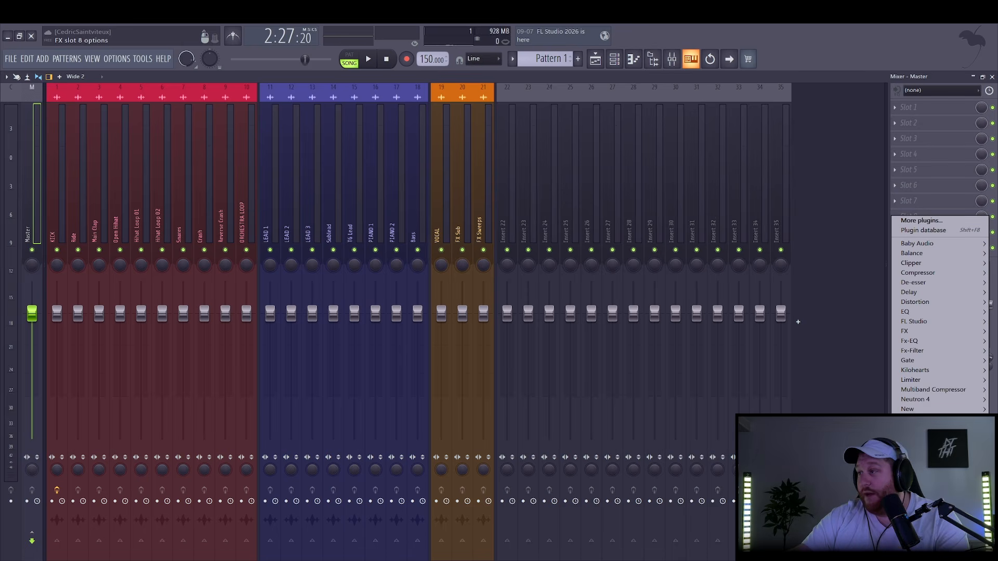
pyautogui.click(930, 428)
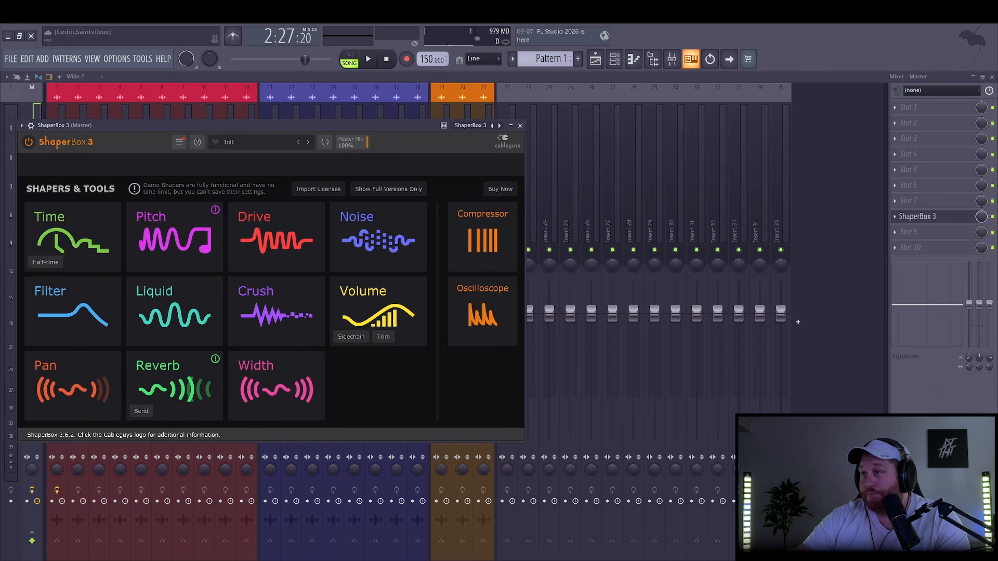
pyautogui.click(474, 312)
pyautogui.click(21, 125)
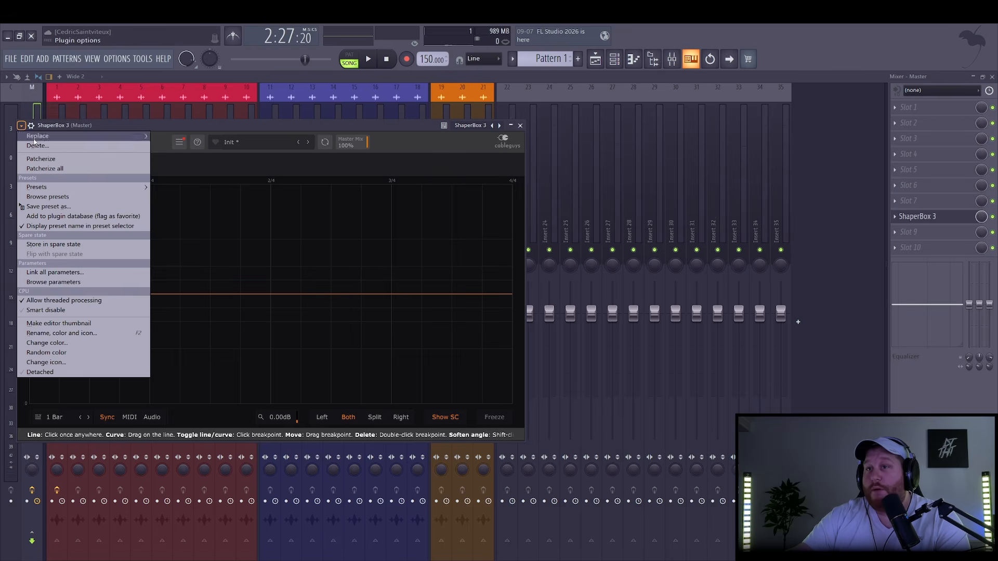
pyautogui.click(55, 373)
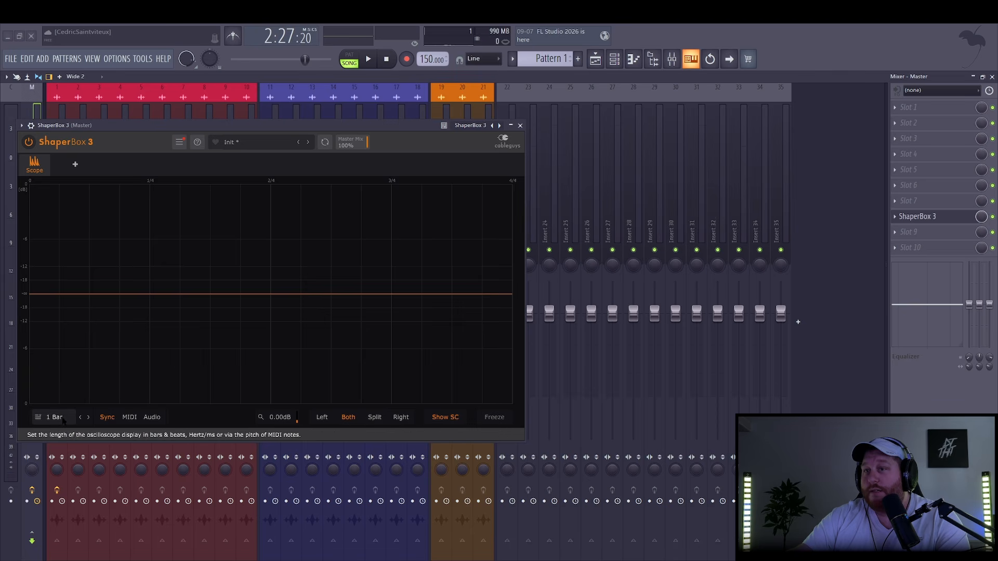
pyautogui.click(54, 417)
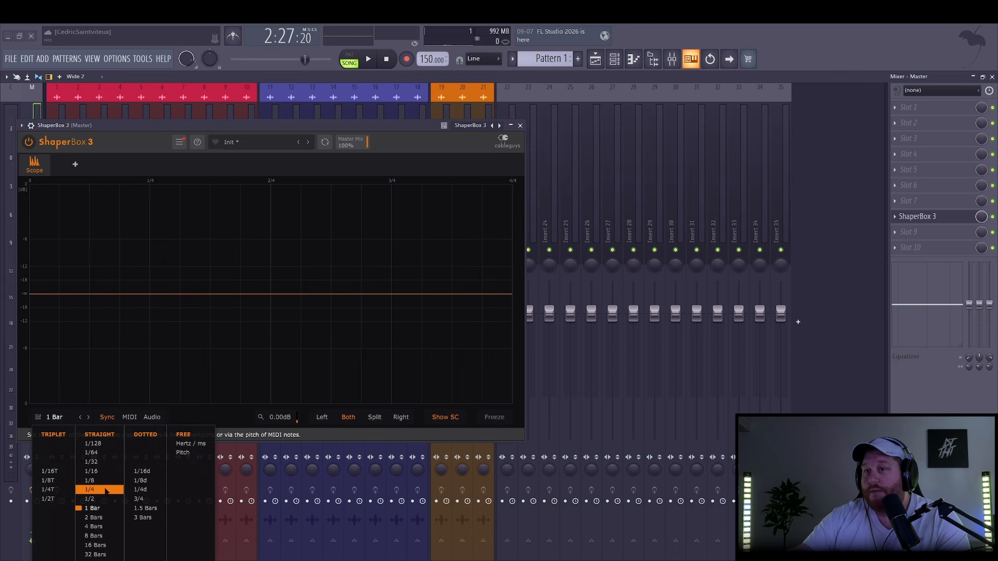
pyautogui.click(105, 491)
# Play the kick loop and view its waveform on the ShaperBox 3 oscilloscope
pyautogui.click(973, 77)
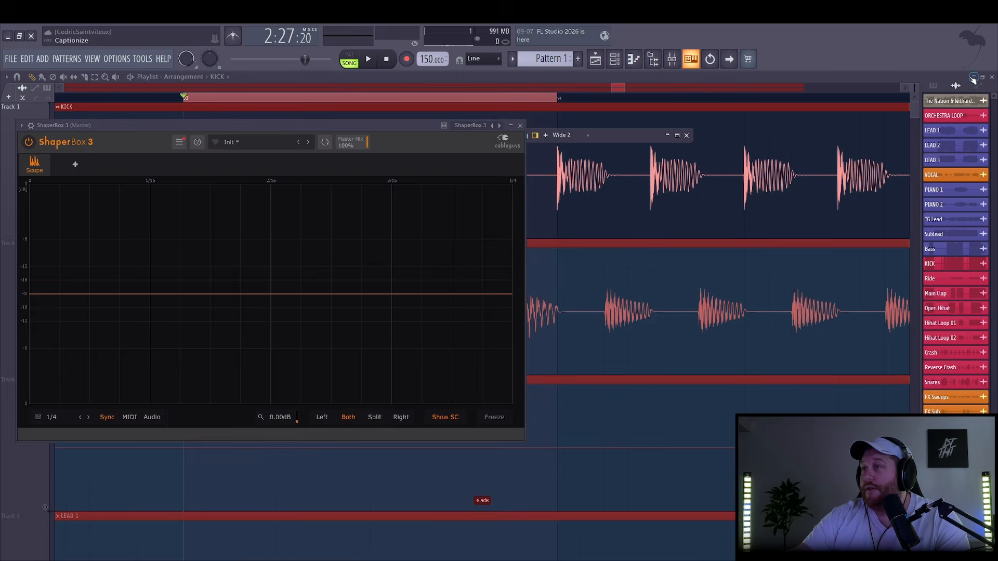
pyautogui.press('F9')
pyautogui.press('space')
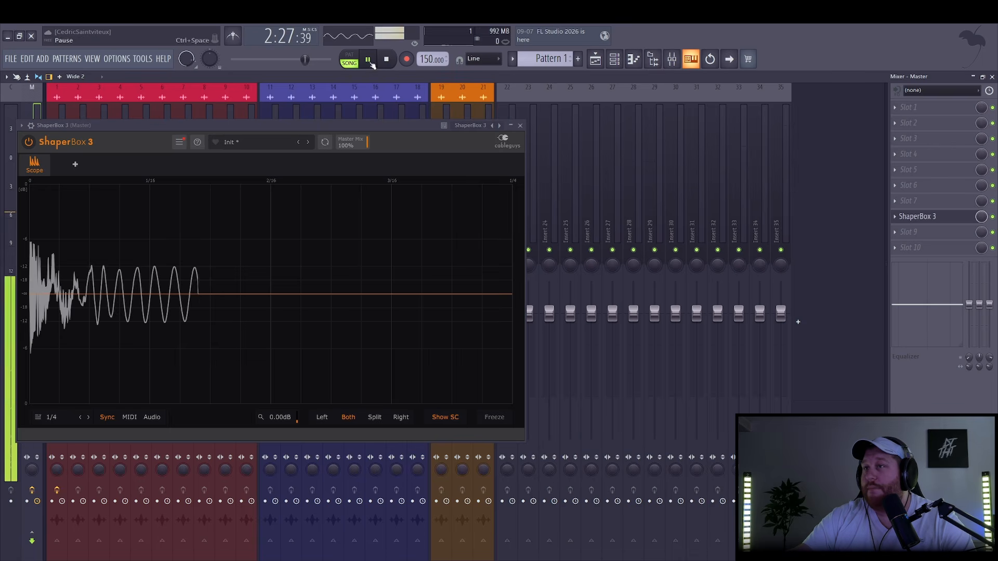
pyautogui.moveTo(183, 131); pyautogui.dragTo(292, 220)
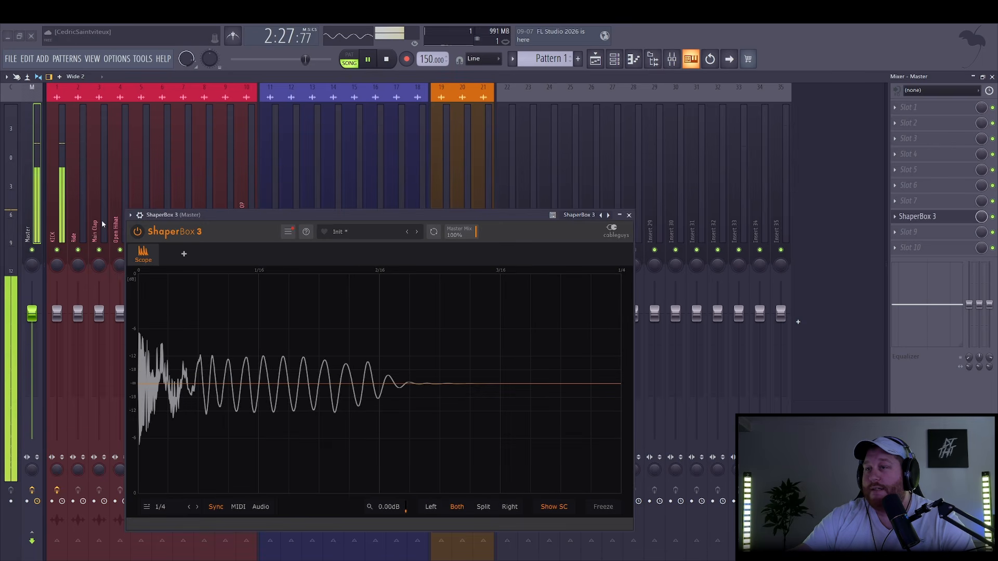
pyautogui.press('space')
# Reopen Oxford Inflator on the KICK mixer track and place the oscilloscope window beside it over the playlist
pyautogui.click(57, 179)
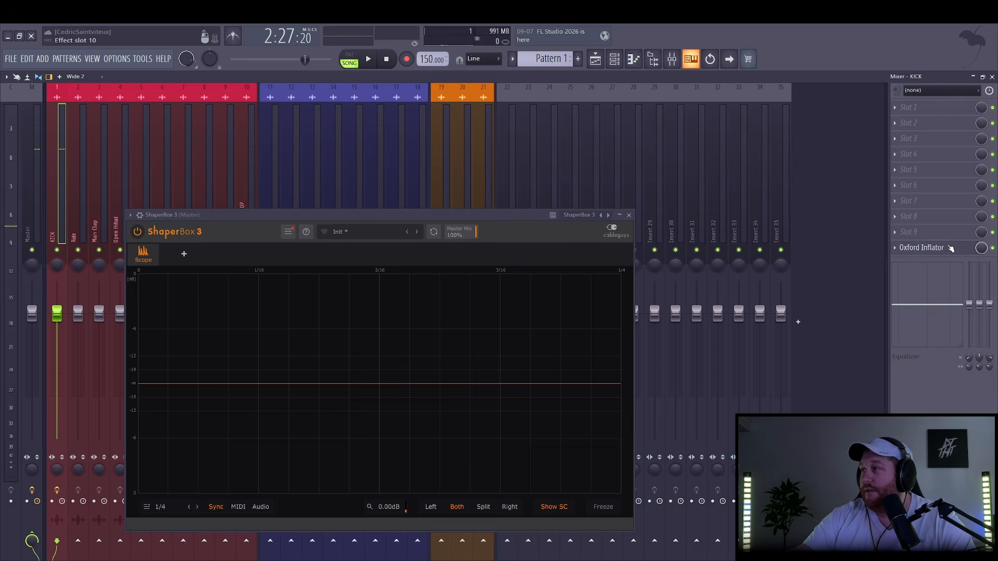
pyautogui.click(935, 247)
pyautogui.click(974, 77)
pyautogui.moveTo(519, 215); pyautogui.dragTo(635, 180)
# Raise Oxford Inflator's input gain to about 8.3 dB while the kick loop plays
pyautogui.press('space')
pyautogui.press('space')
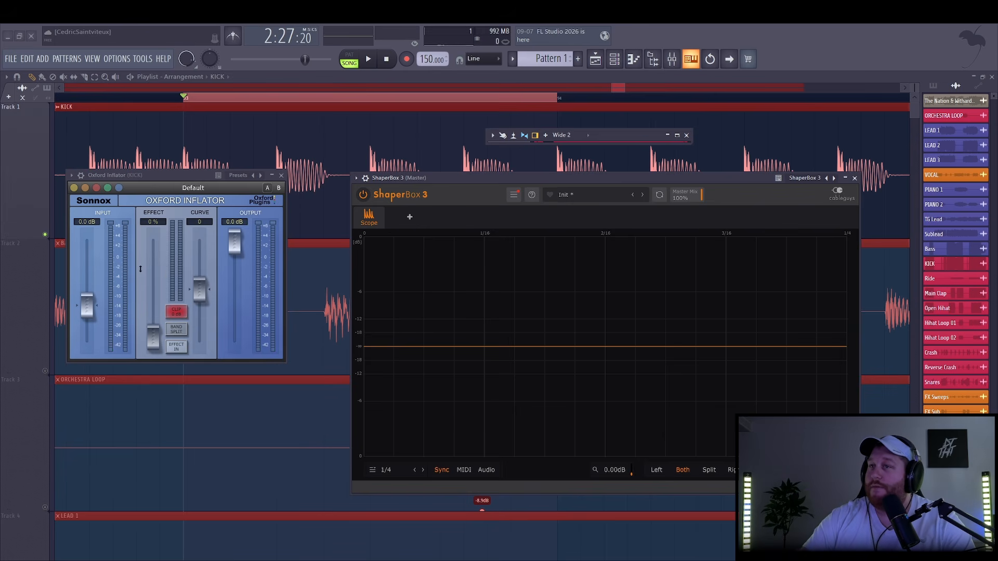
pyautogui.press('space')
pyautogui.moveTo(94, 304); pyautogui.dragTo(109, 261)
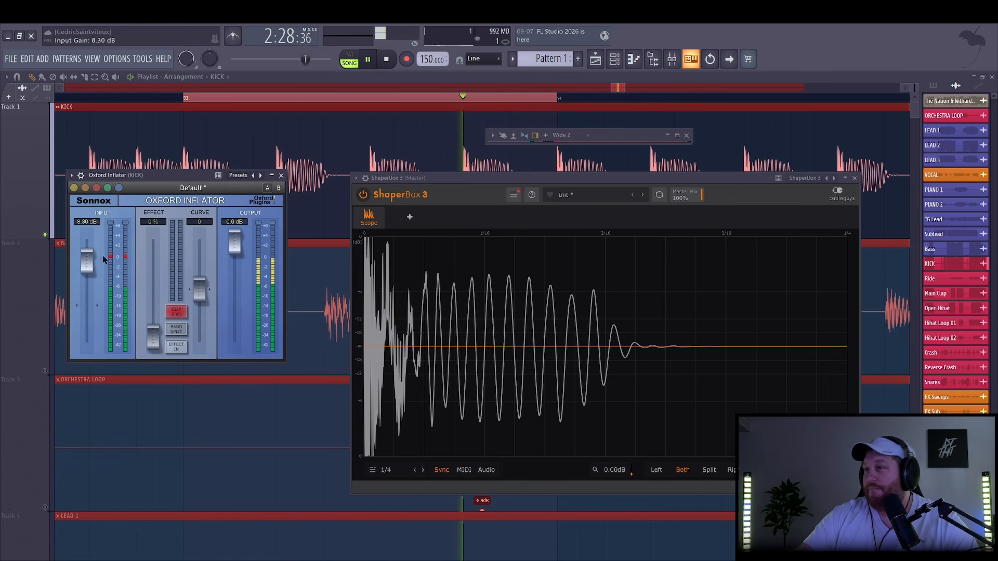
# Set Oxford Inflator's output gain to -8.3 dB and replay the kick loop, moving the oscilloscope window lower to reveal the kick clip
pyautogui.click(386, 61)
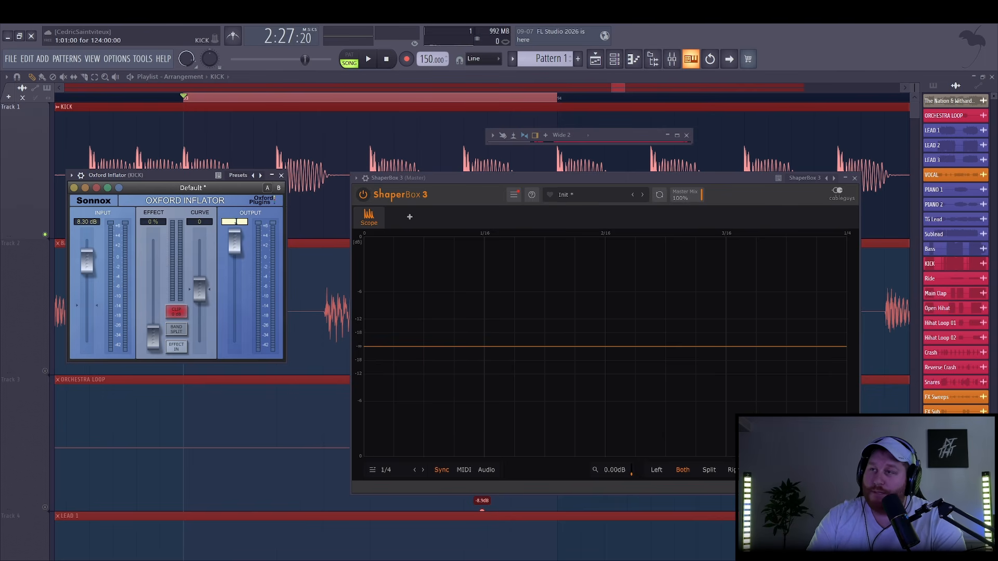
pyautogui.press('Return')
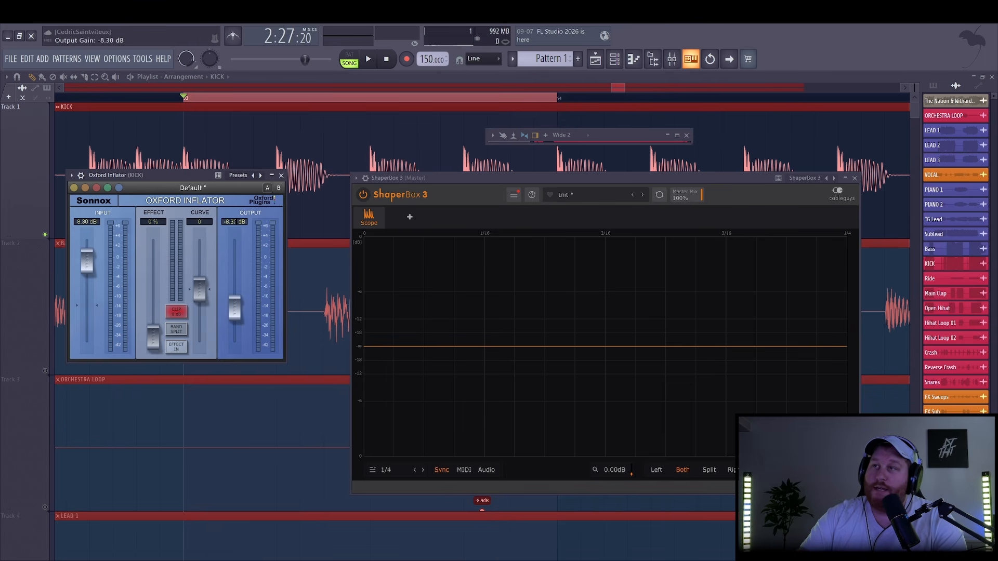
pyautogui.press('space')
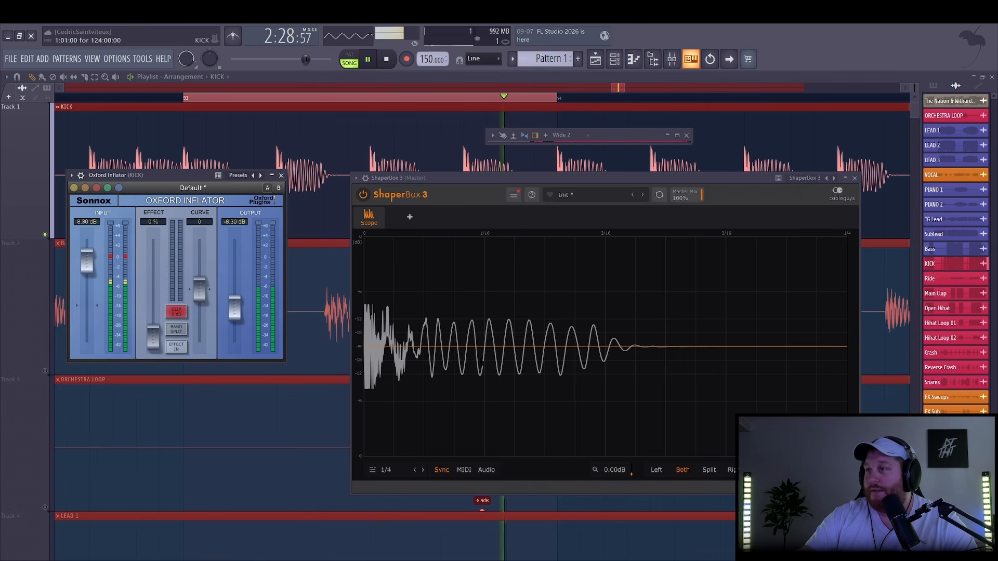
pyautogui.moveTo(590, 178); pyautogui.dragTo(490, 242)
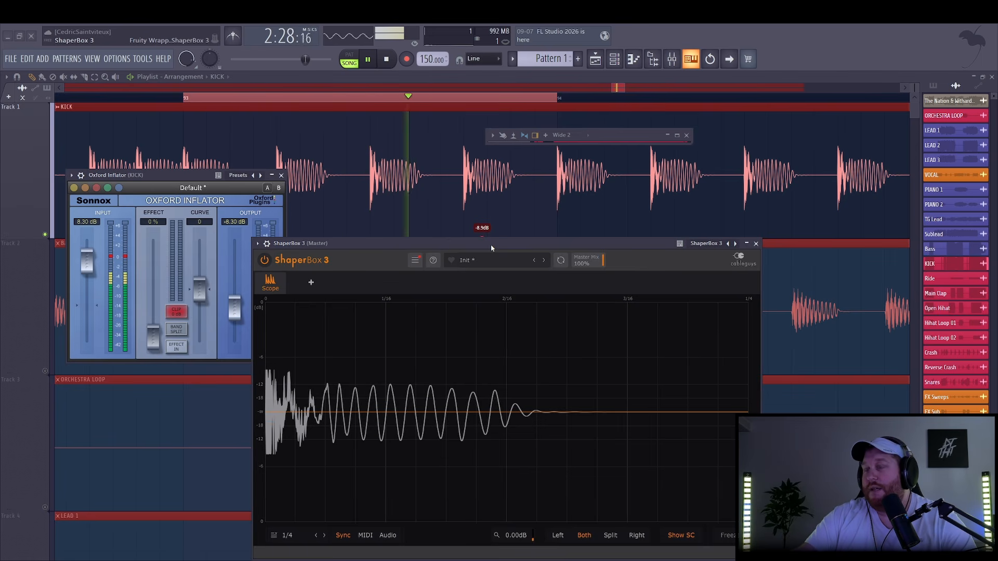
pyautogui.press('space')
# Insert FabFilter Pro-C 2 in slot 2 of the KICK mixer track and return to the playlist
pyautogui.click(673, 65)
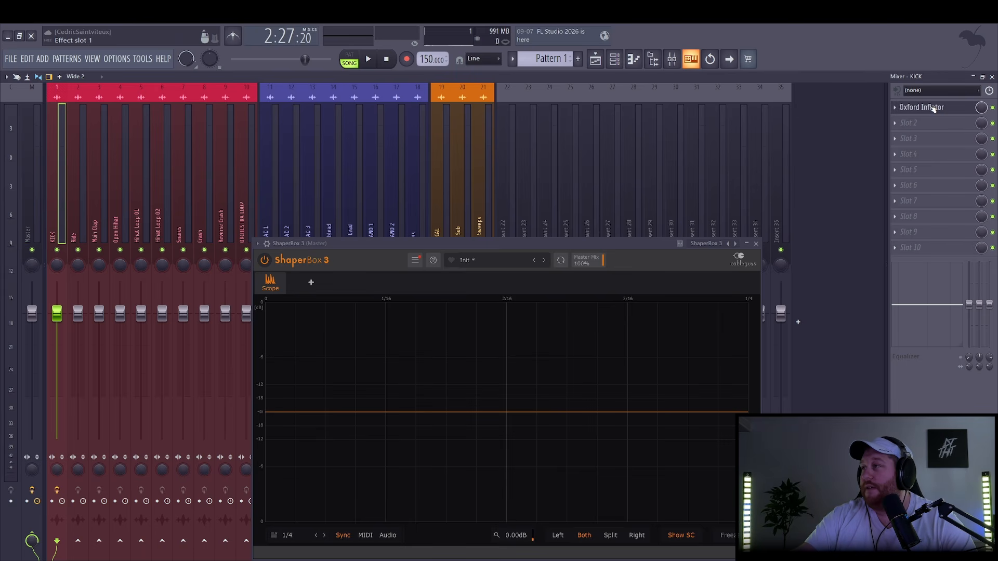
pyautogui.click(909, 125)
pyautogui.moveTo(937, 186)
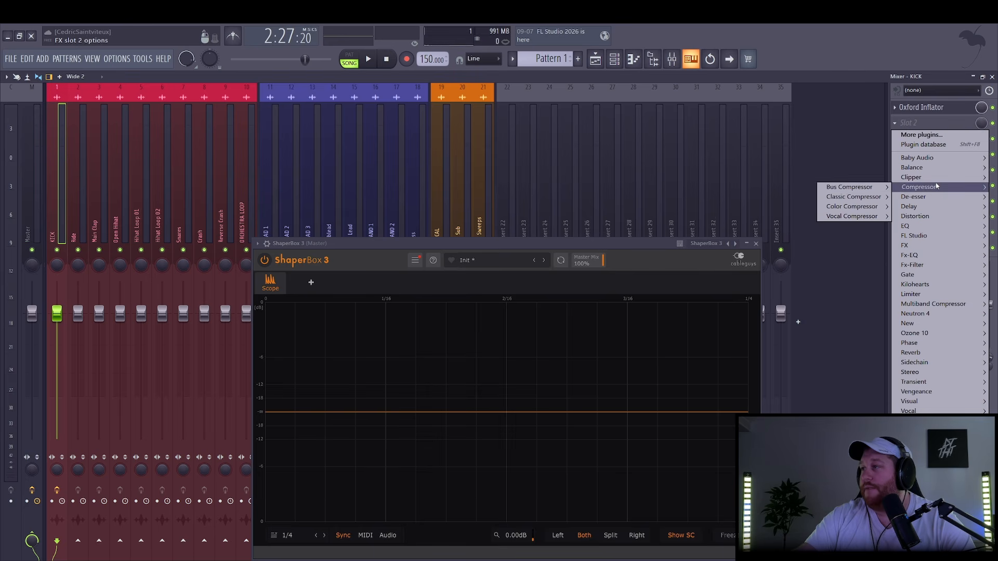
pyautogui.moveTo(857, 197)
pyautogui.click(788, 207)
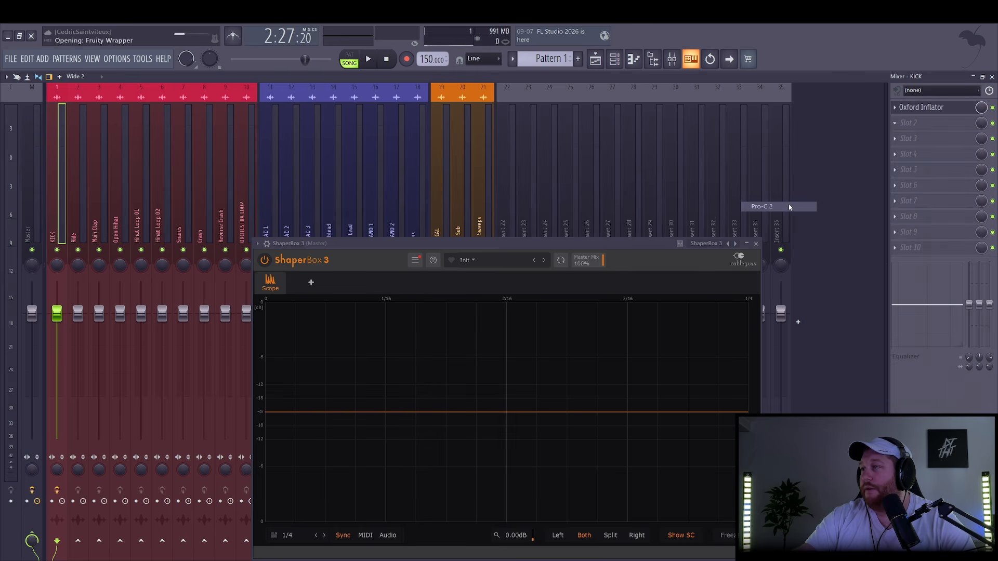
pyautogui.click(973, 76)
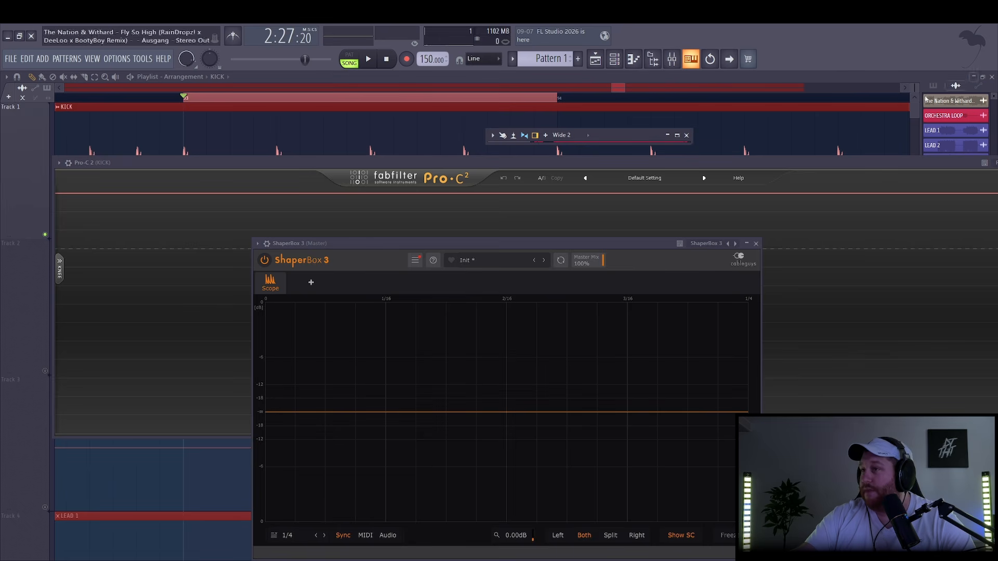
# Shrink the Pro-C 2 window and place it beside Oxford Inflator, with the oscilloscope moved out of the way
pyautogui.moveTo(636, 243); pyautogui.dragTo(691, 537)
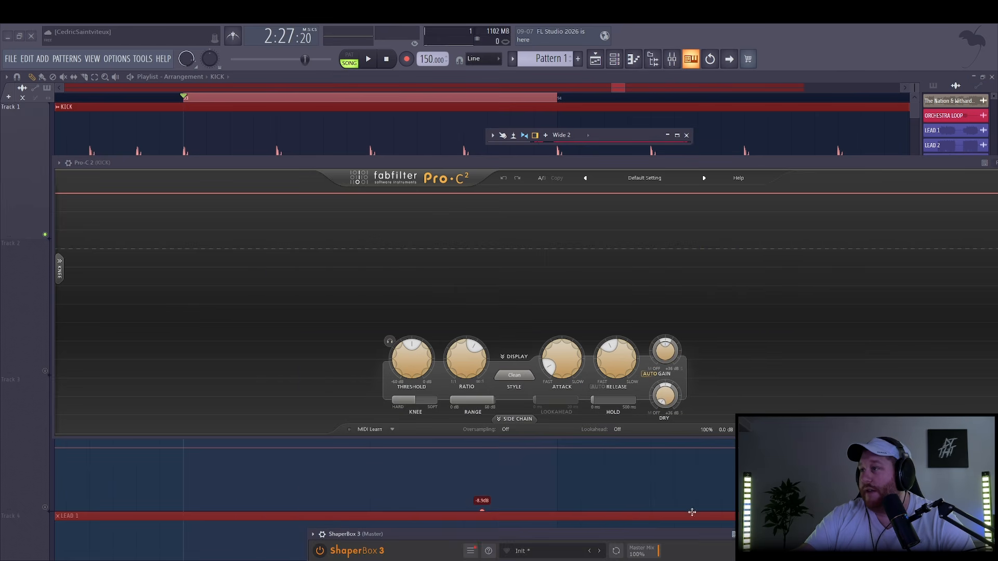
pyautogui.doubleClick(711, 158)
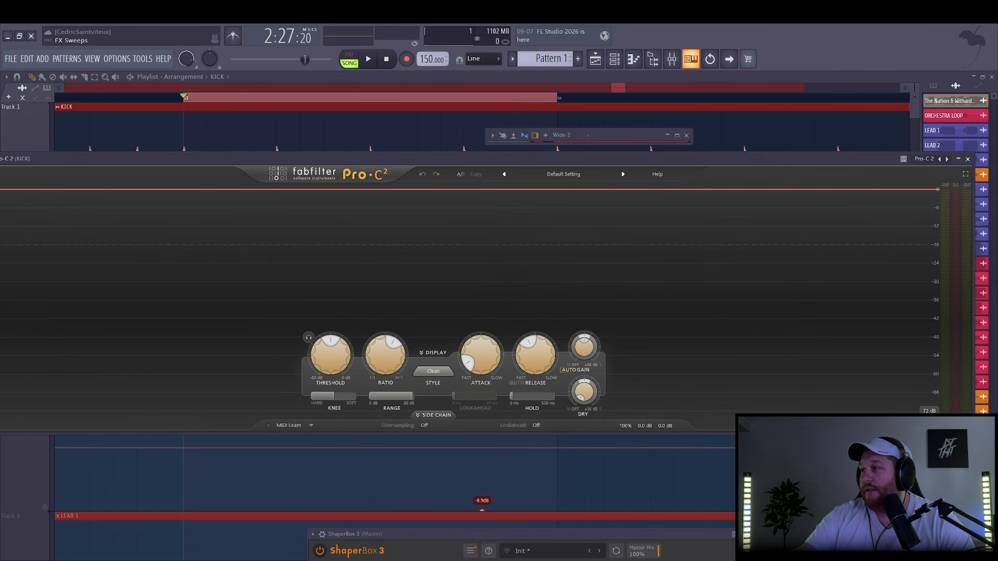
pyautogui.doubleClick(305, 158)
pyautogui.moveTo(305, 157); pyautogui.dragTo(701, 111)
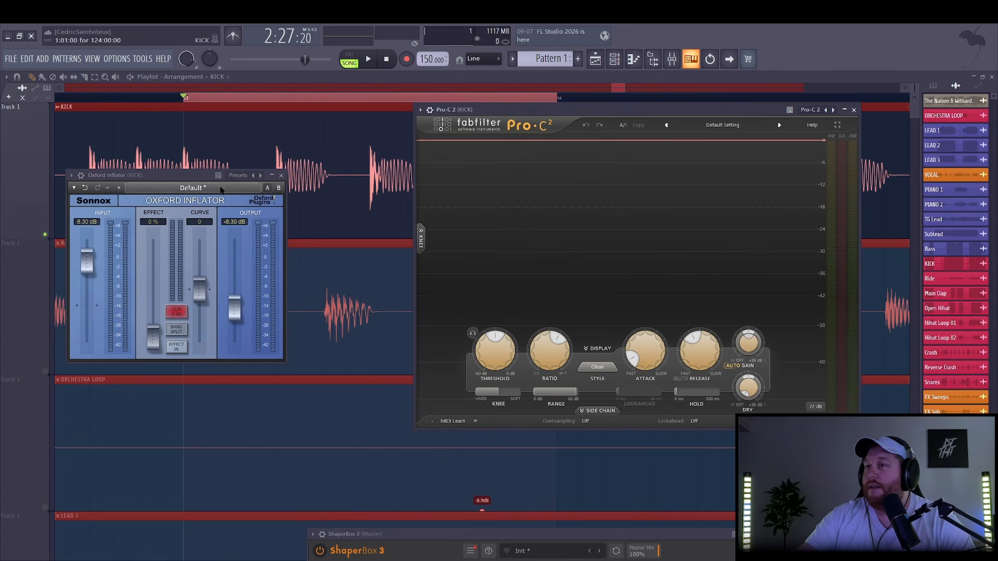
# Arrange the ShaperBox 3 oscilloscope and Pro-C 2 windows side by side, briefly playing the loop to check the layout
pyautogui.moveTo(464, 540); pyautogui.dragTo(403, 217)
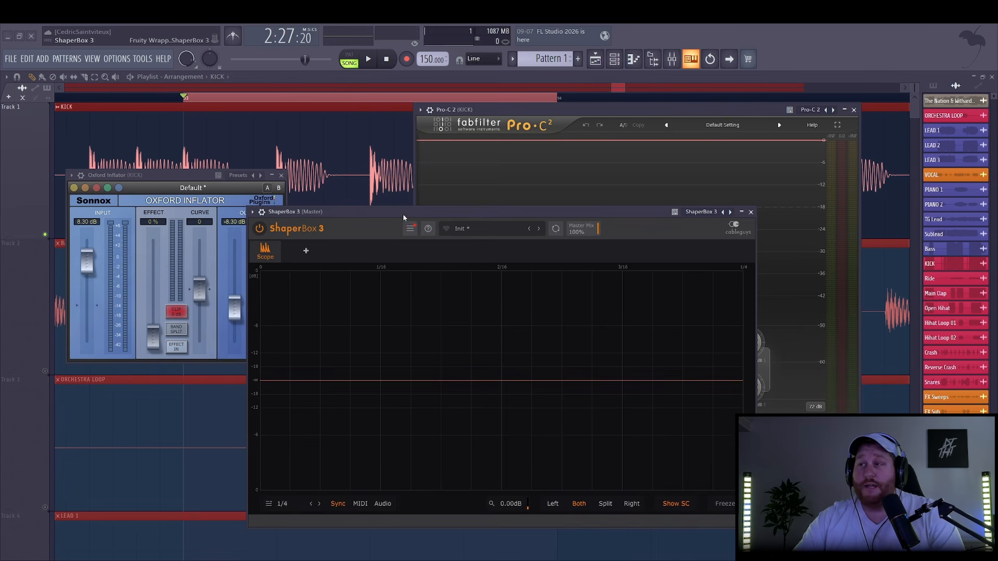
pyautogui.moveTo(403, 218); pyautogui.dragTo(82, 378)
pyautogui.press('space')
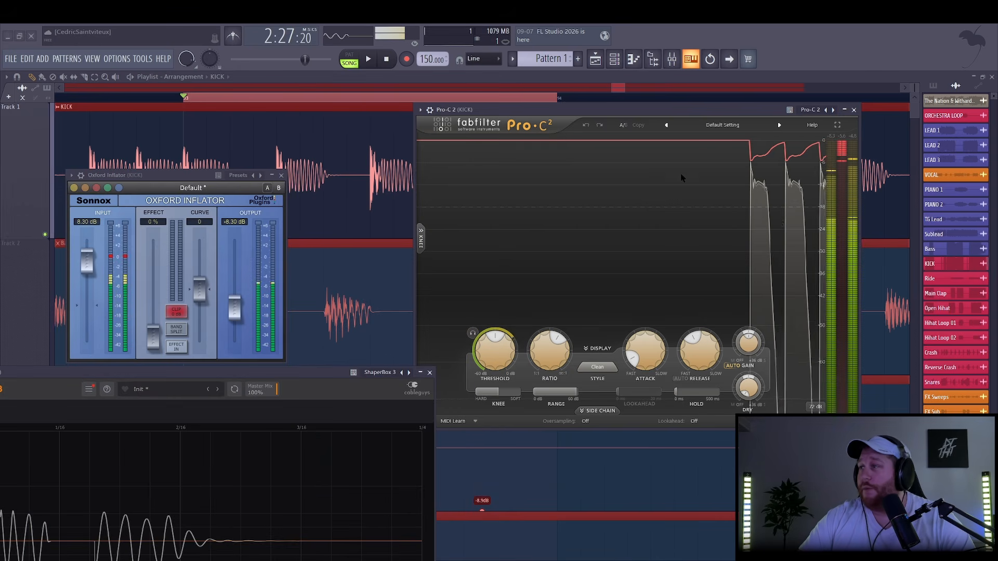
pyautogui.press('space')
pyautogui.moveTo(319, 380); pyautogui.dragTo(322, 257)
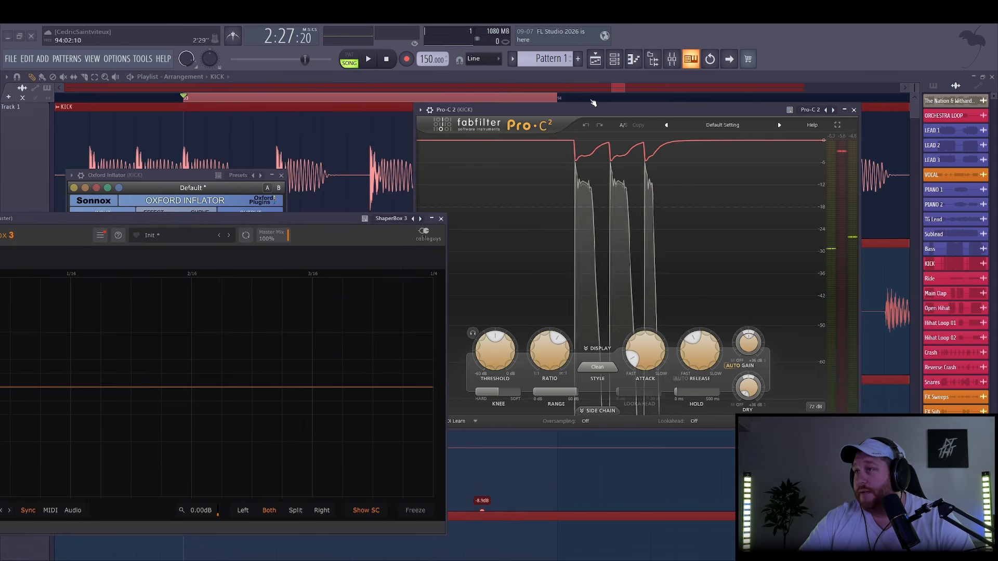
pyautogui.moveTo(573, 107); pyautogui.dragTo(785, 114)
pyautogui.moveTo(321, 254); pyautogui.dragTo(467, 140)
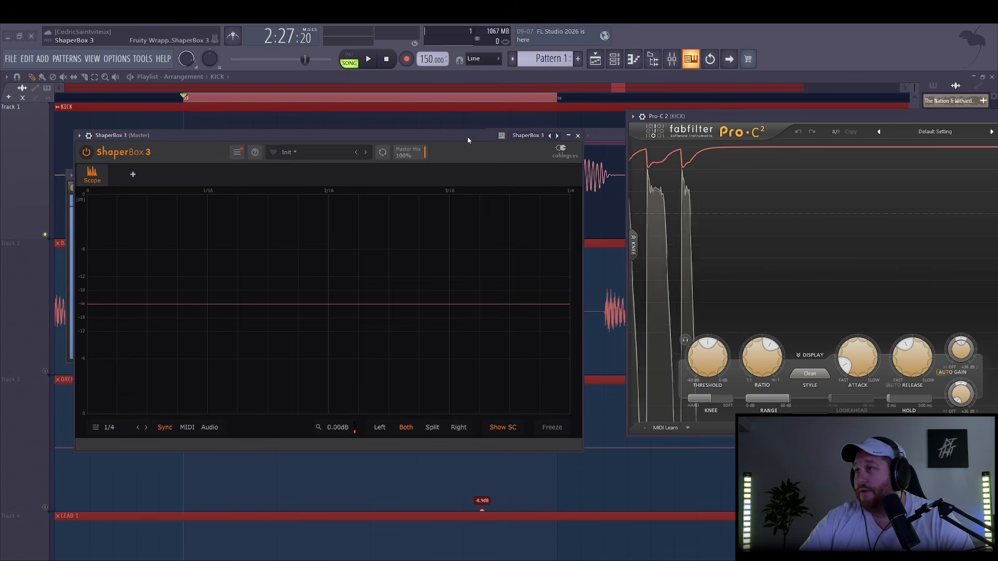
pyautogui.moveTo(742, 113); pyautogui.dragTo(725, 103)
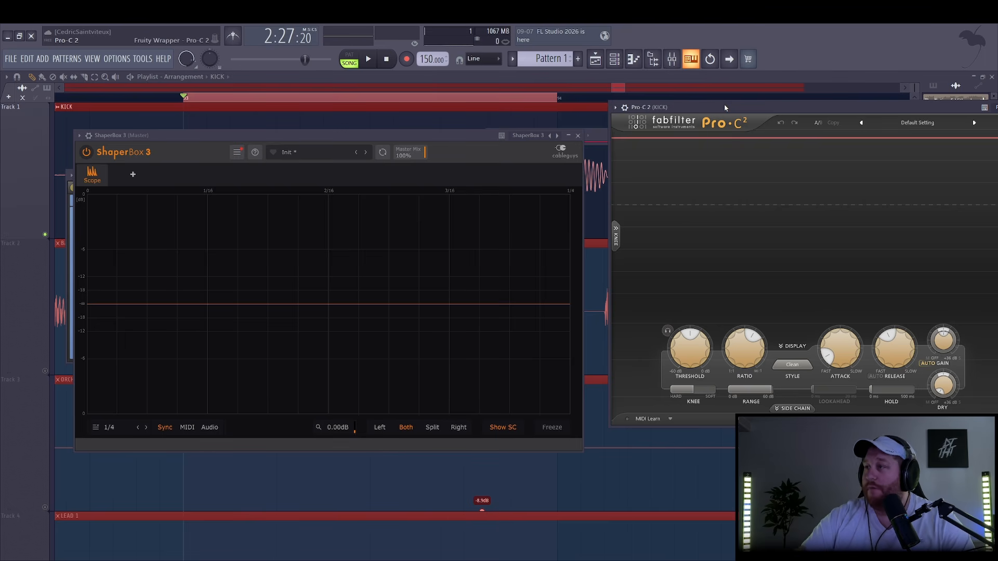
pyautogui.moveTo(761, 108); pyautogui.dragTo(729, 112)
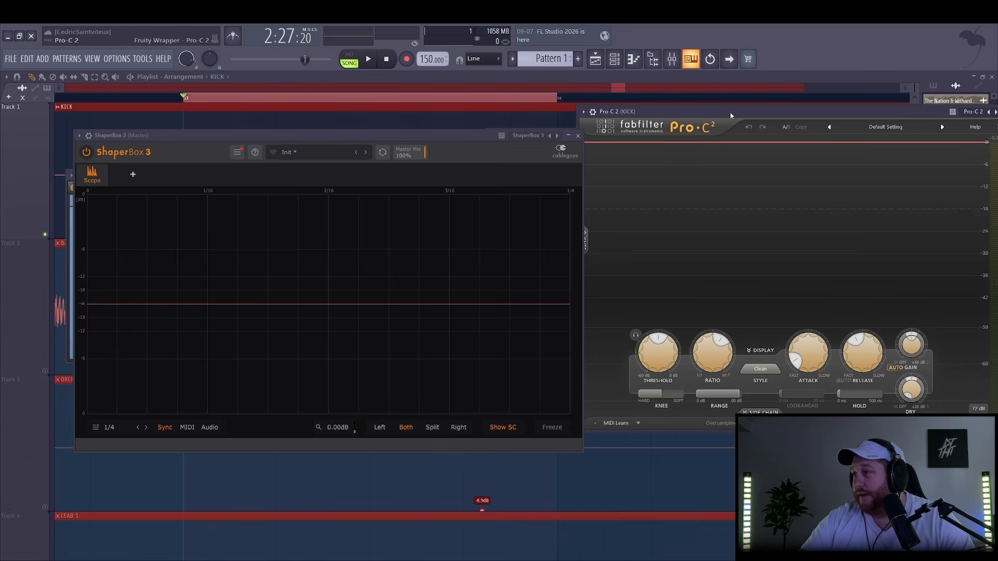
# Play the kick loop and give Pro-C 2 a faster attack, a release of about 38 ms and a hard knee
pyautogui.press('space')
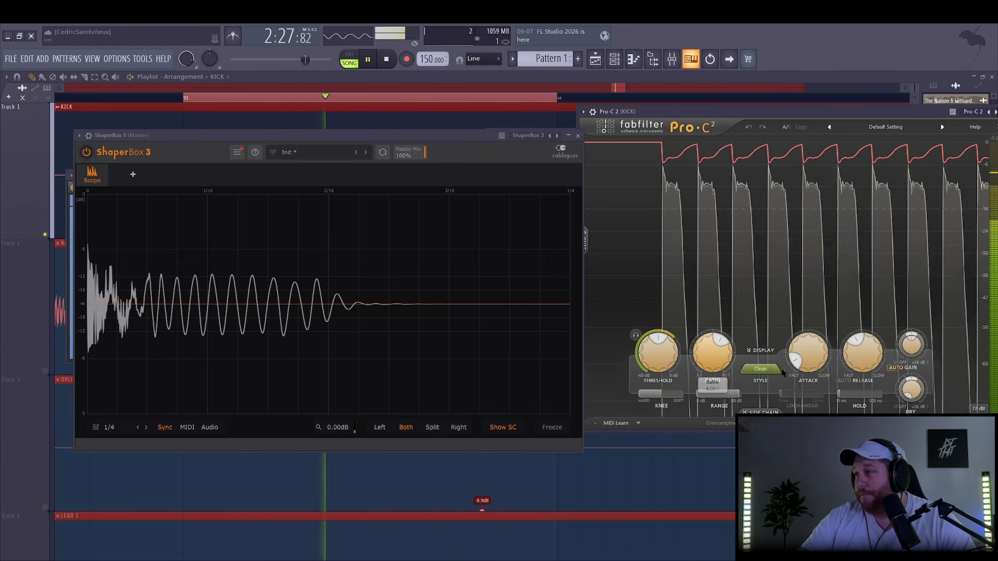
pyautogui.moveTo(807, 358); pyautogui.dragTo(806, 383)
pyautogui.moveTo(863, 359); pyautogui.dragTo(855, 404)
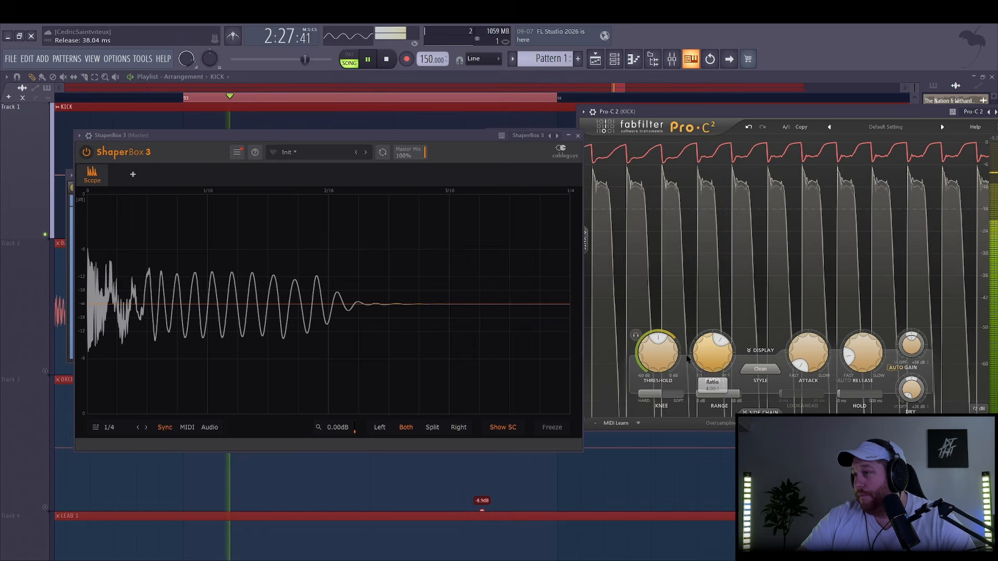
pyautogui.moveTo(649, 393); pyautogui.dragTo(614, 398)
# Set Pro-C 2's threshold to about -27 dB, its ratio to 3.92:1 and its wet gain to +3.64 dB
pyautogui.moveTo(656, 358); pyautogui.dragTo(653, 379)
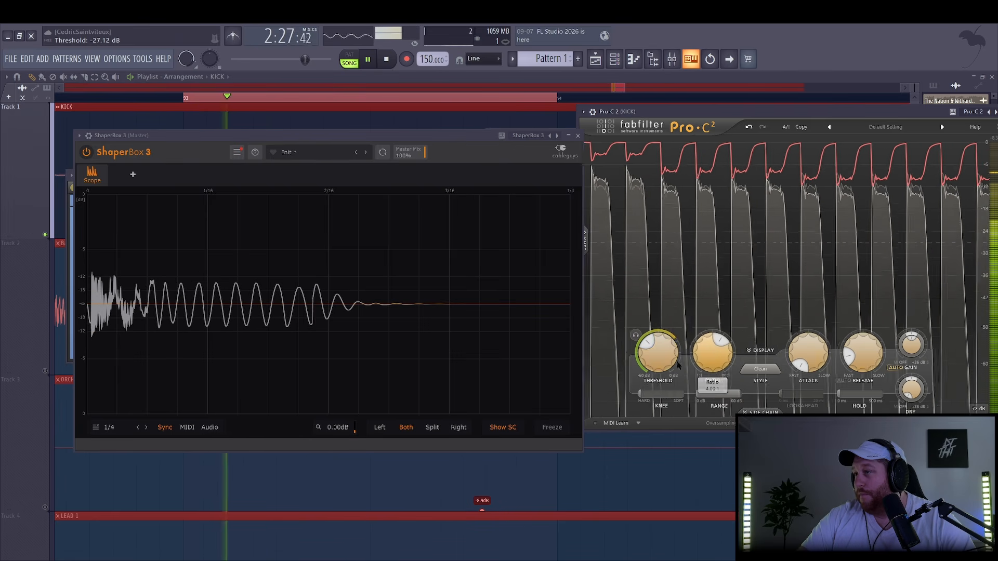
pyautogui.scroll(-1, 716, 362)
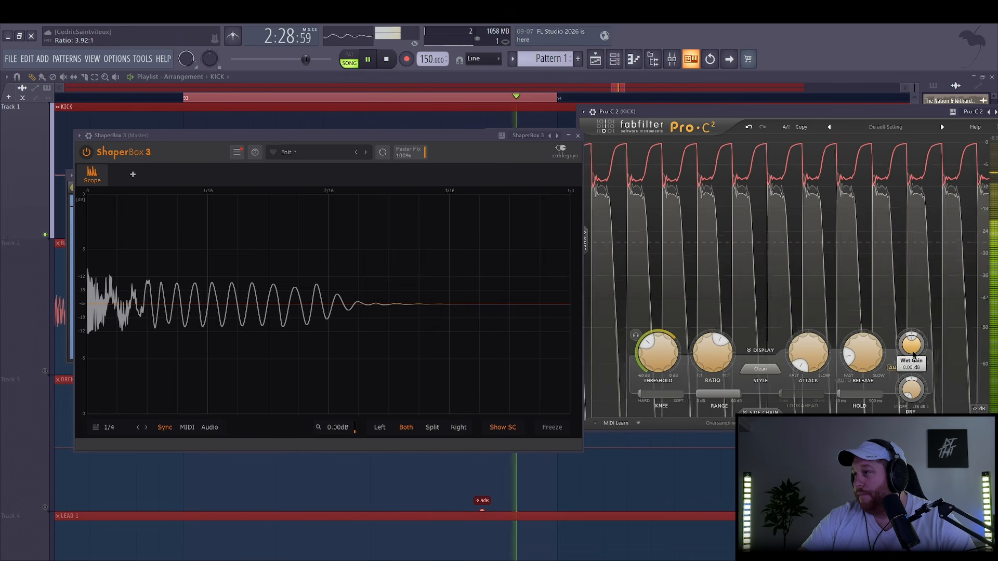
pyautogui.moveTo(913, 351); pyautogui.dragTo(919, 324)
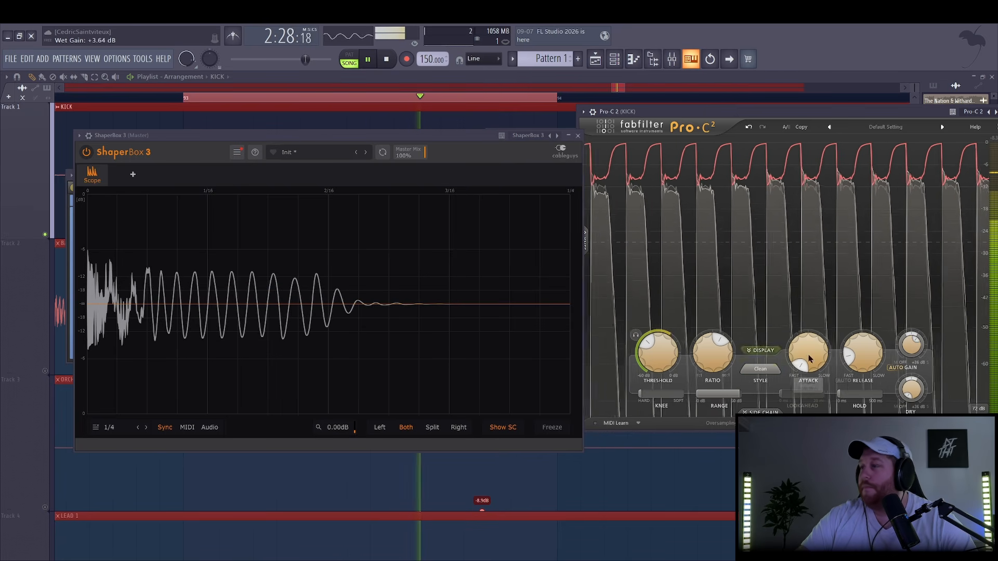
# Try the Classic, Opto and Vocal compression styles in Pro-C 2 on the playing kick loop
pyautogui.click(760, 368)
pyautogui.click(765, 391)
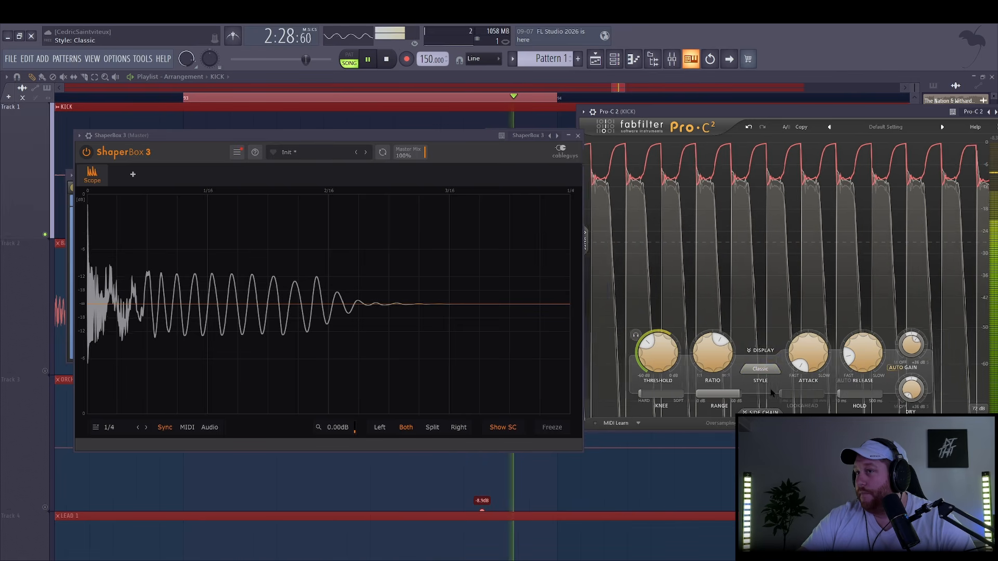
pyautogui.click(769, 370)
pyautogui.click(763, 401)
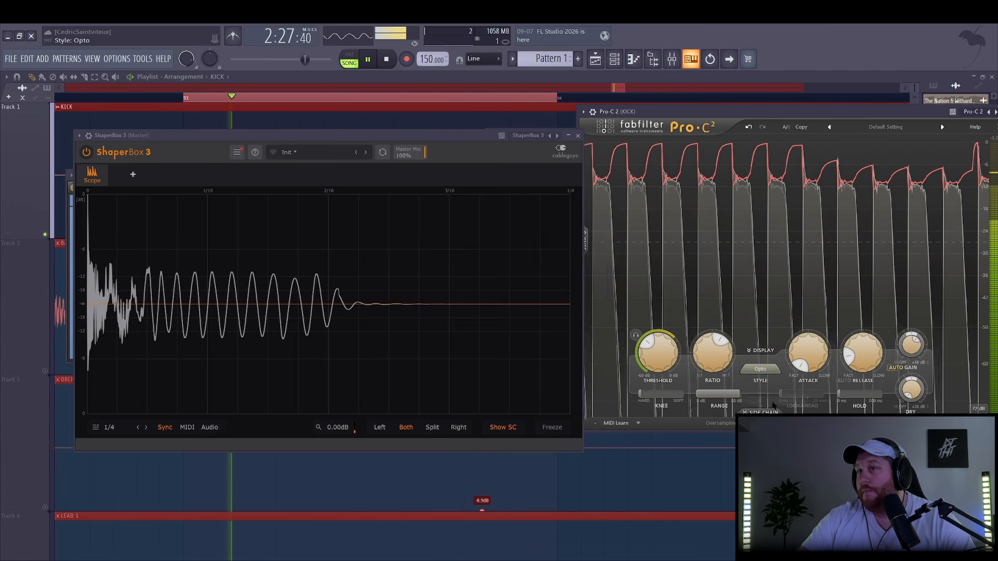
pyautogui.click(770, 370)
pyautogui.click(764, 411)
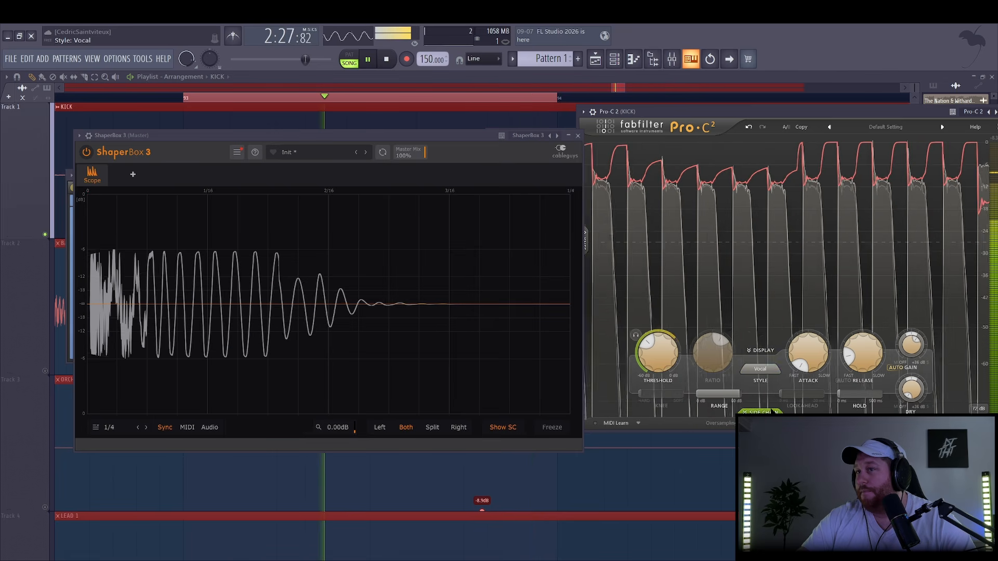
pyautogui.click(755, 371)
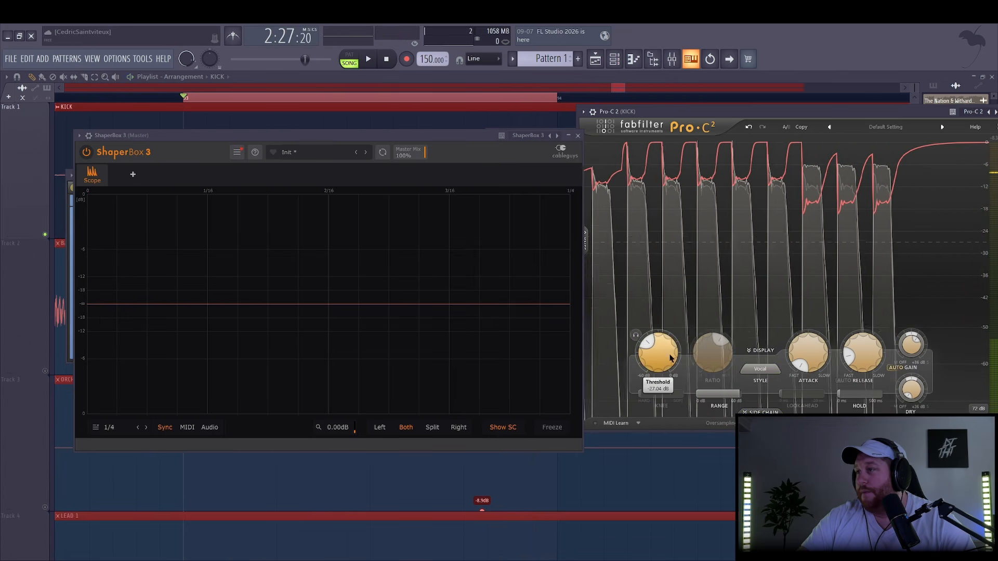
# Restart the kick loop and set Pro-C 2's threshold to -18 dB and wet gain to +0.21 dB
pyautogui.press('space')
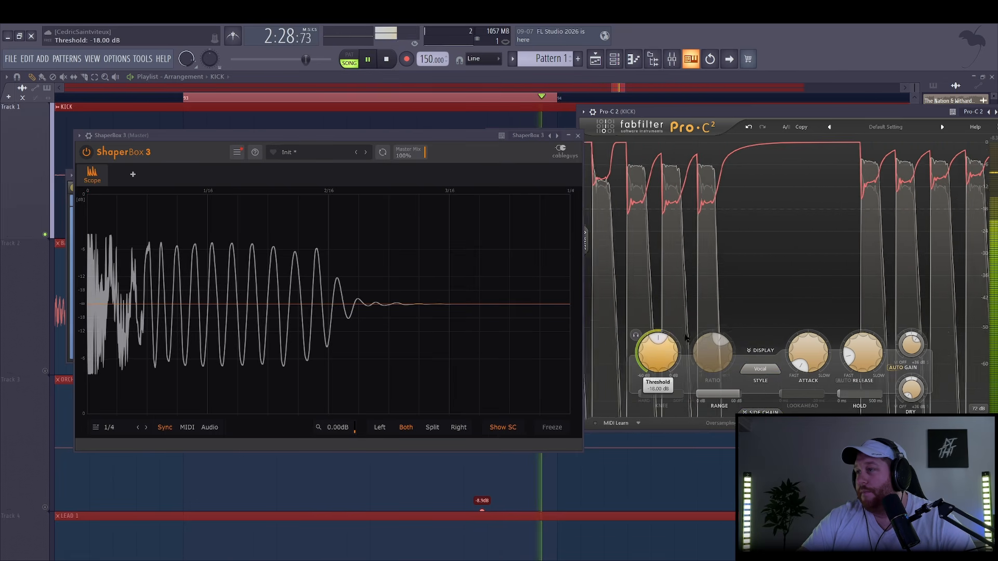
pyautogui.moveTo(909, 358); pyautogui.dragTo(905, 375)
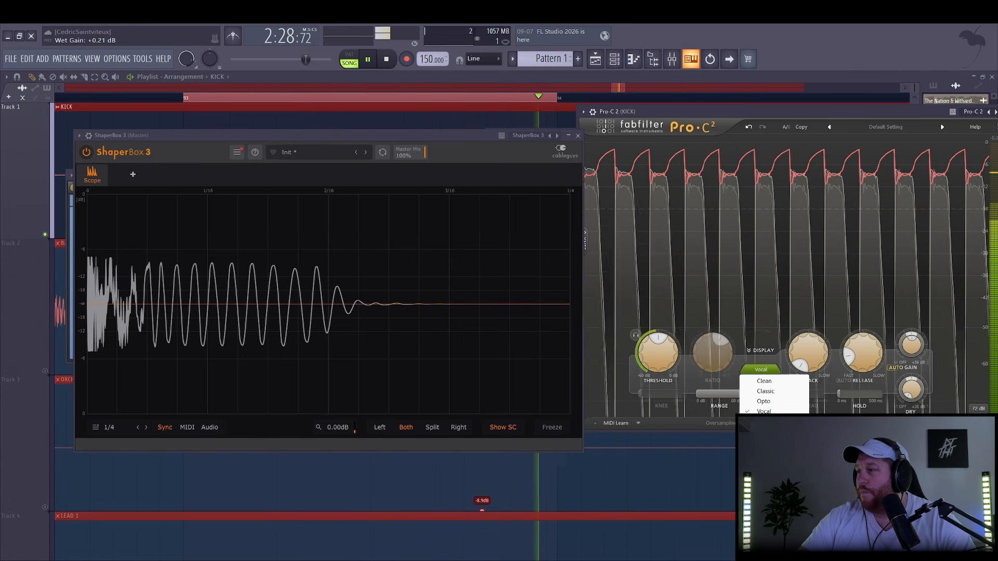
# Try the Punch compression style, then switch Pro-C 2 to Pumping and restart the kick loop
pyautogui.click(767, 442)
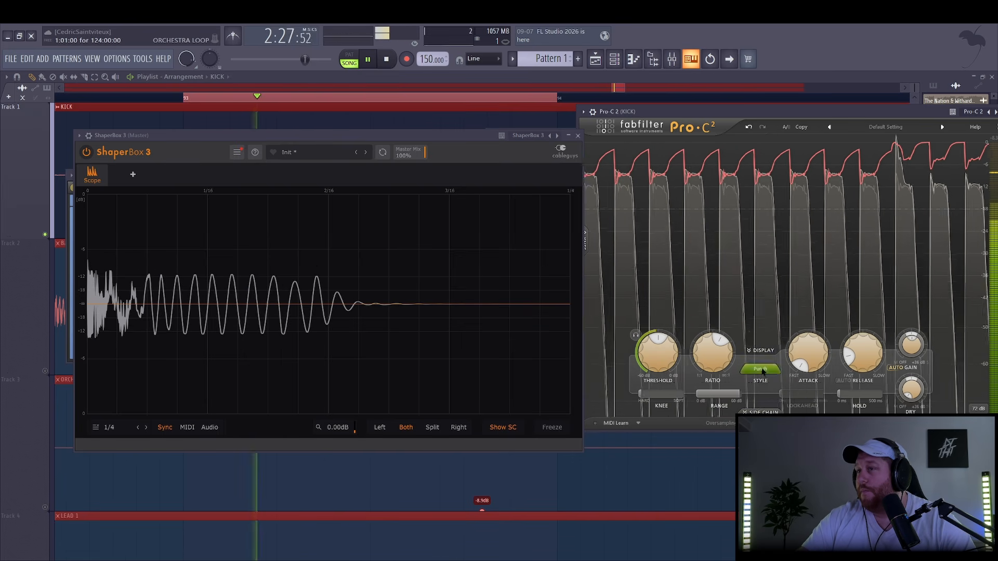
pyautogui.click(766, 451)
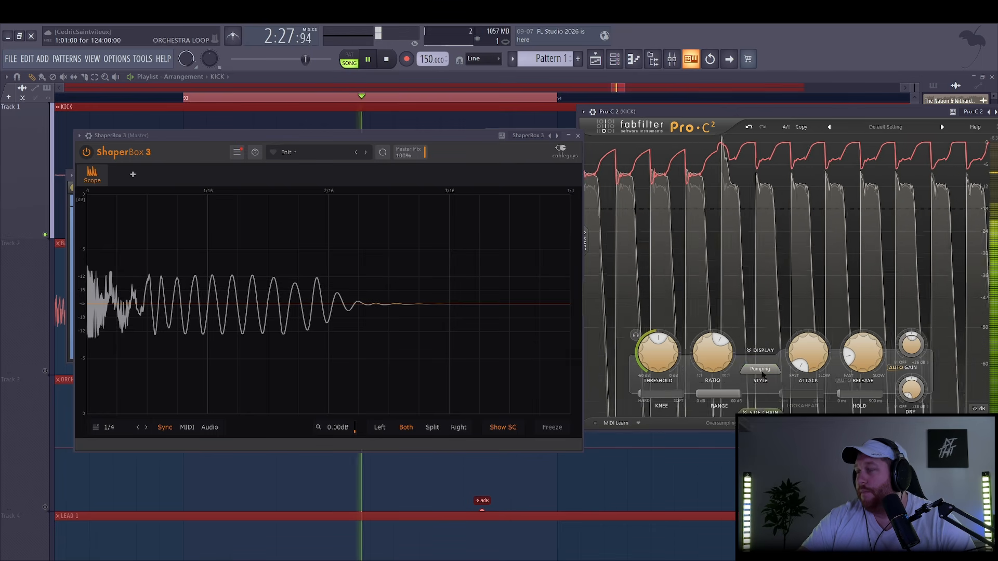
pyautogui.press('space')
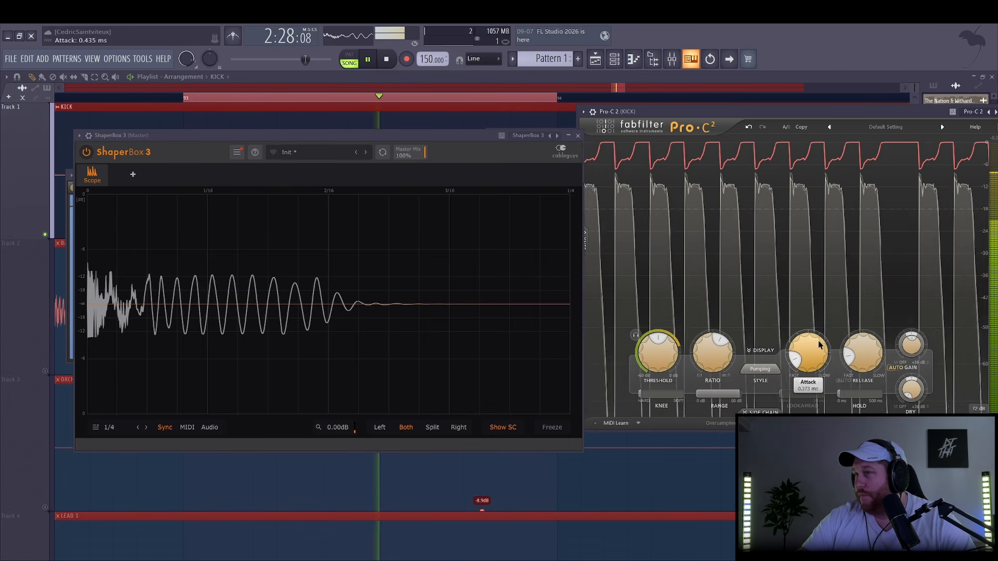
# Shorten Pro-C 2's attack, set the release to 10 ms and fine-tune the threshold to about -19.8 dB
pyautogui.scroll(2, 864, 369)
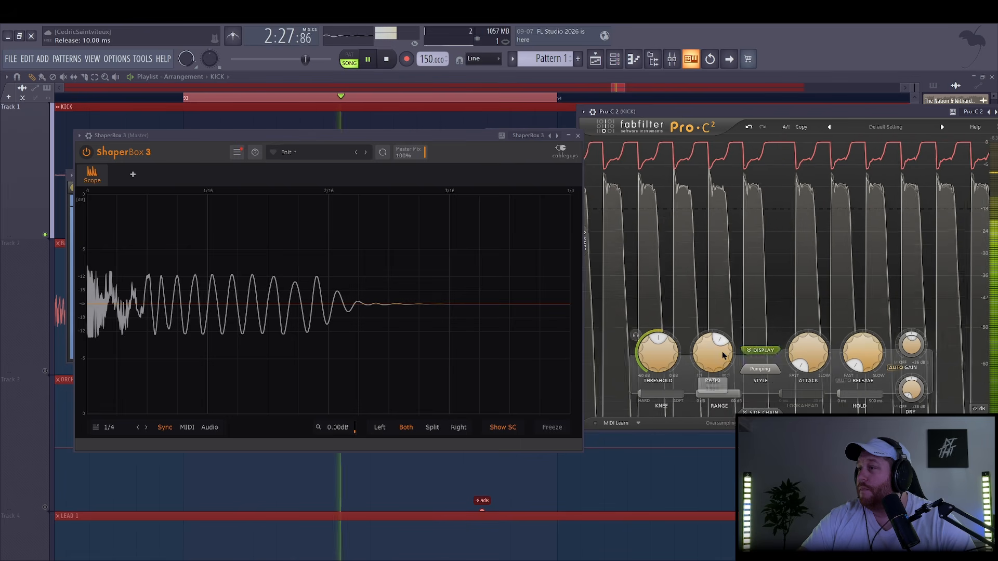
pyautogui.scroll(-2, 661, 364)
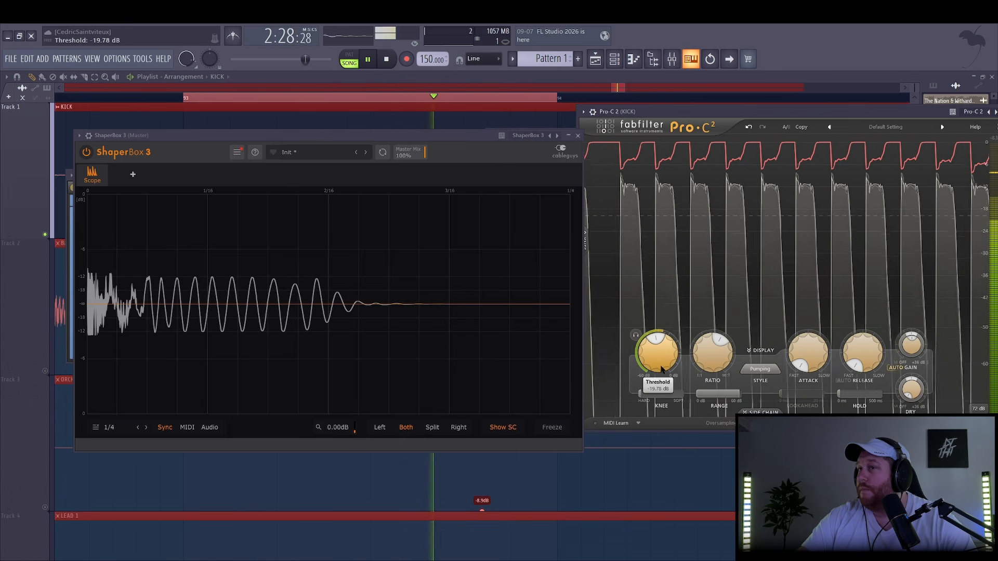
pyautogui.scroll(-2, 662, 368)
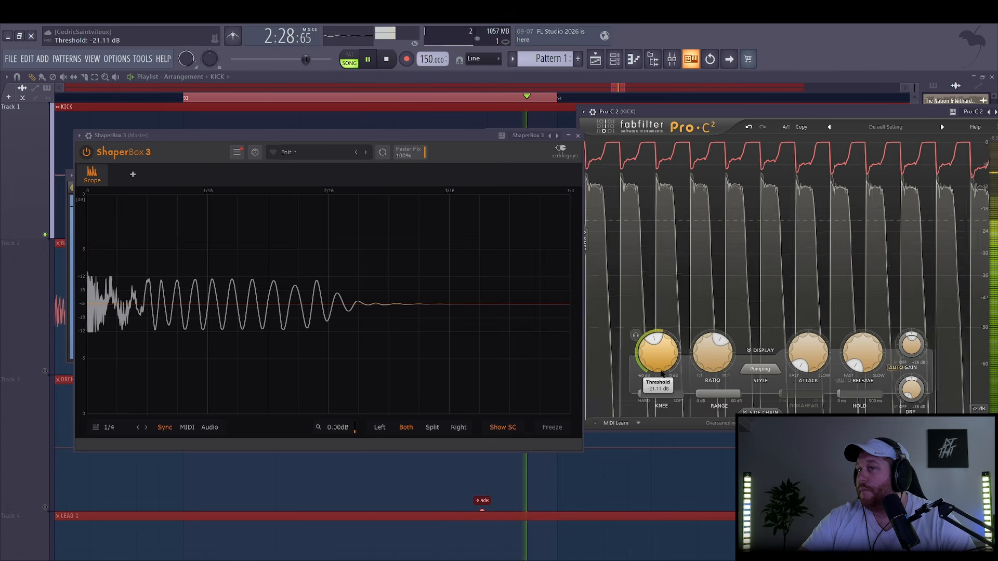
pyautogui.scroll(2, 662, 371)
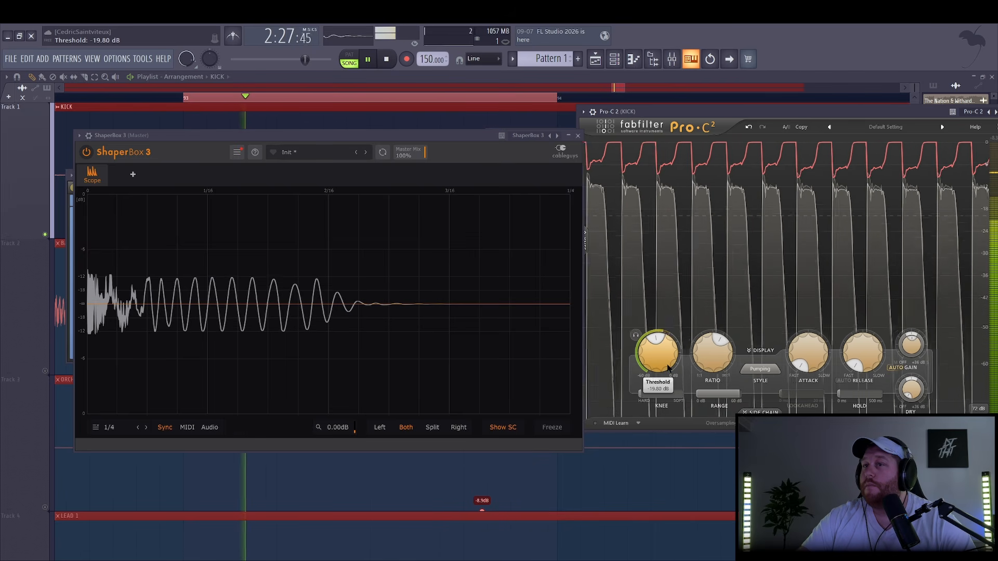
# Set Pro-C 2's wet gain to +0.39 dB, then arrange the Pro-C 2 and ShaperBox windows side by side and replay the loop
pyautogui.press('space')
pyautogui.press('space')
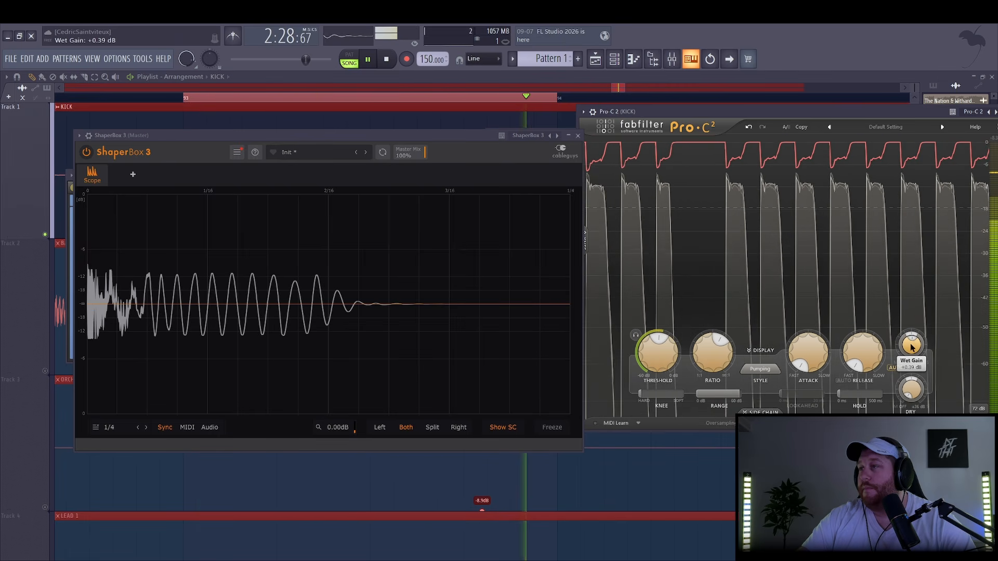
pyautogui.press('space')
pyautogui.moveTo(816, 112); pyautogui.dragTo(716, 164)
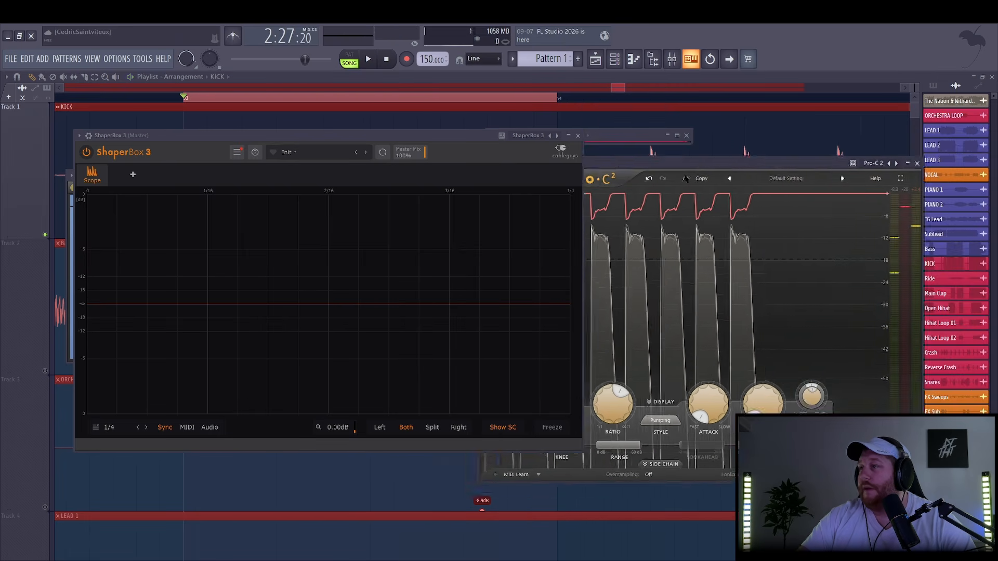
pyautogui.moveTo(484, 141); pyautogui.dragTo(438, 142)
pyautogui.moveTo(623, 163); pyautogui.dragTo(609, 183)
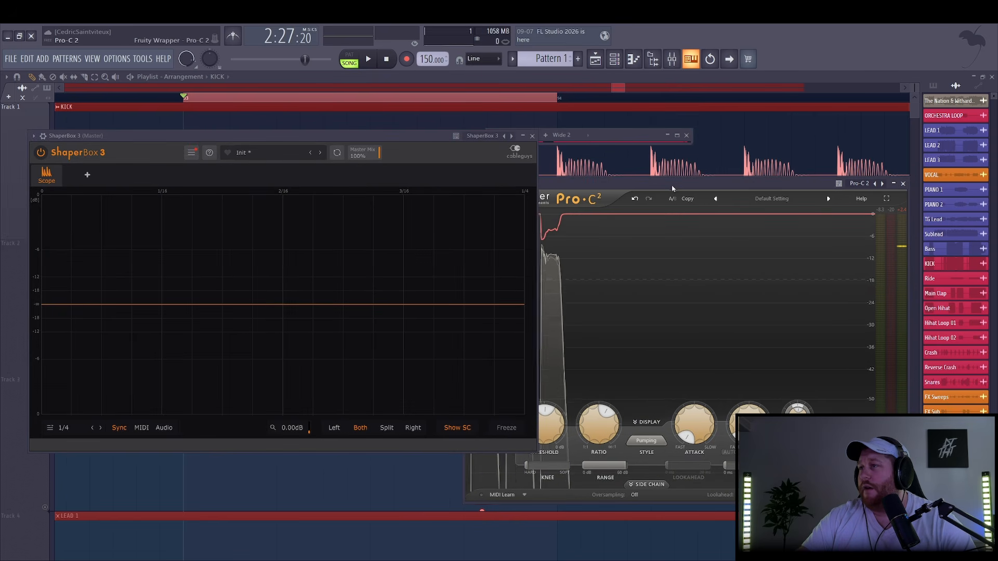
pyautogui.press('space')
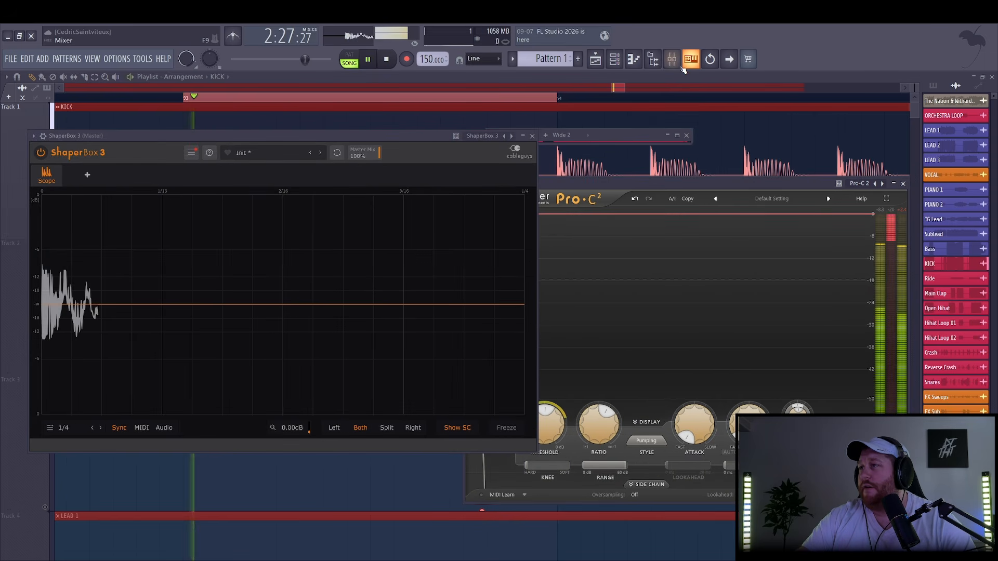
# Set Pro-C 2's threshold to -17.60 dB and ratio to 3.08:1, toggling its slot on the KICK mixer channel to compare
pyautogui.doubleClick(635, 146)
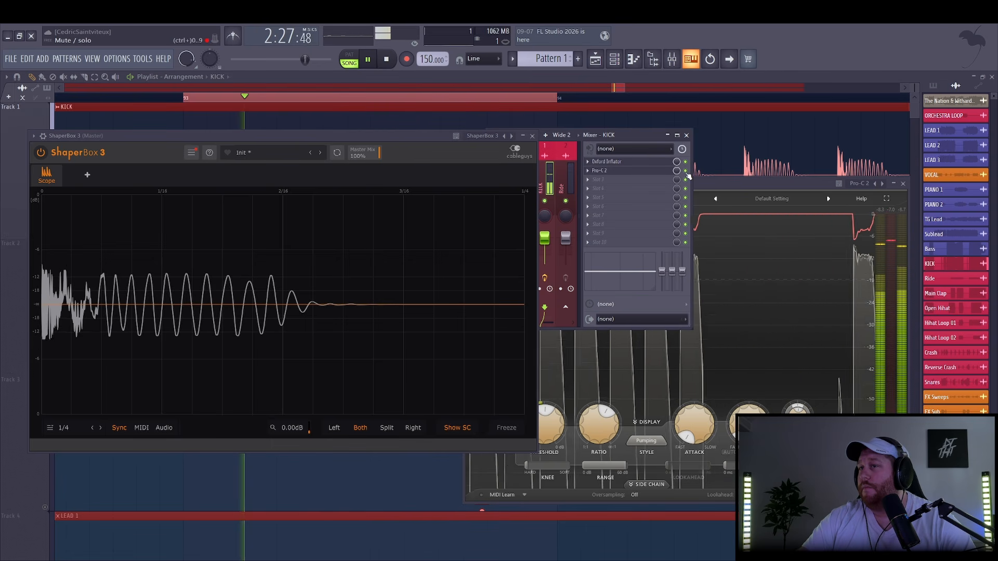
pyautogui.click(849, 195)
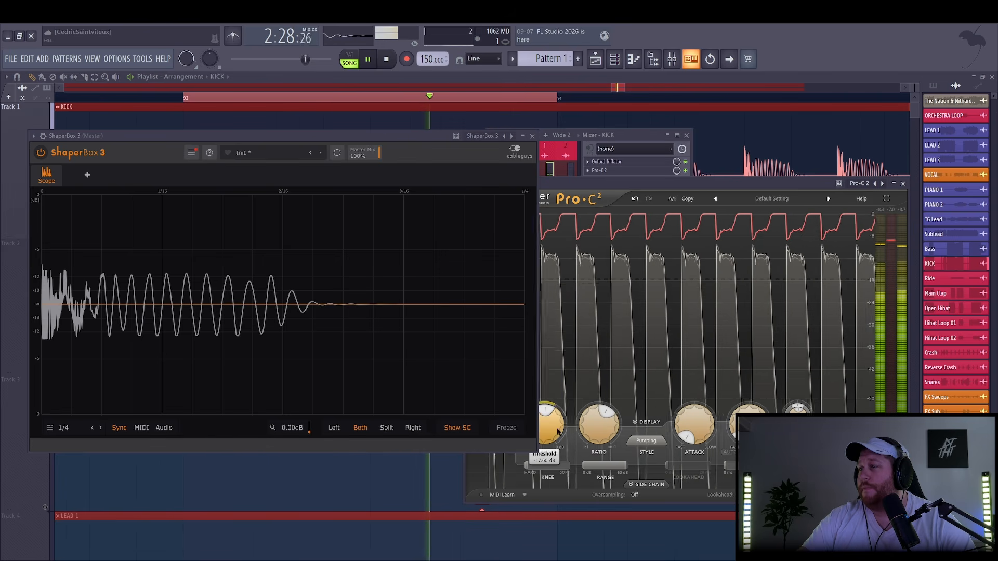
pyautogui.moveTo(596, 430)
pyautogui.moveTo(596, 431); pyautogui.dragTo(597, 442)
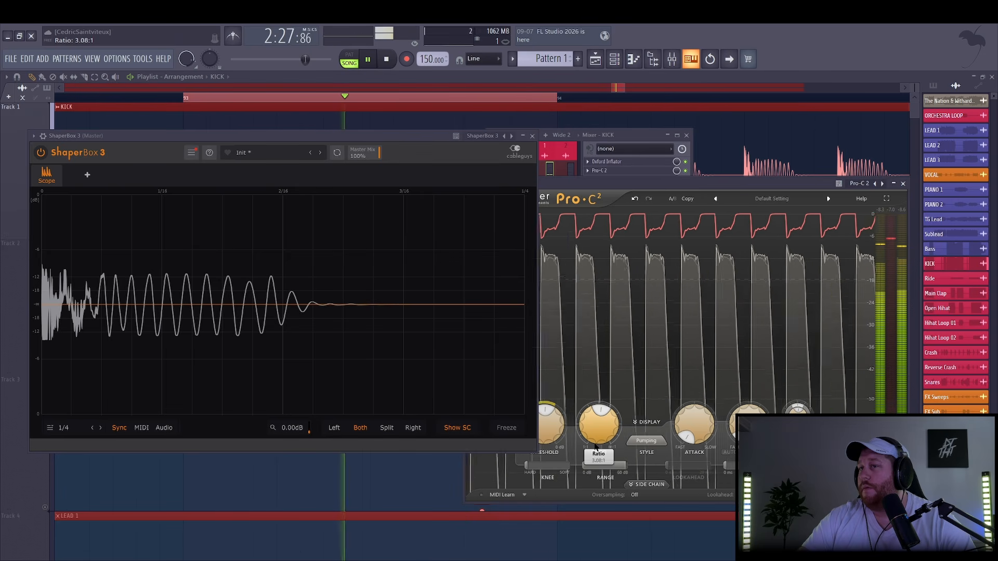
pyautogui.click(689, 173)
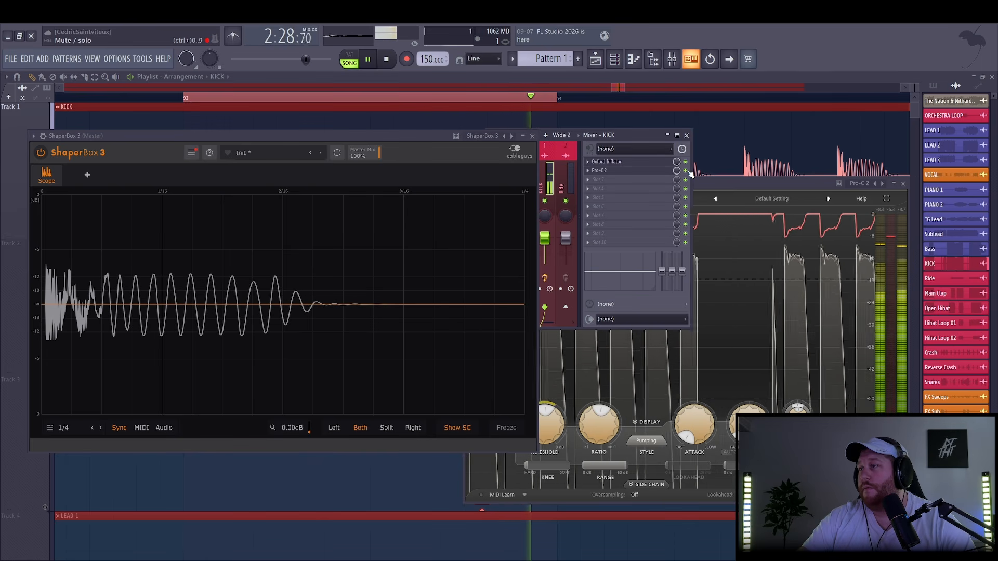
# Lower Pro-C 2's ratio to 2.80:1 and compare the kick loop with the compressor off and on
pyautogui.click(607, 400)
pyautogui.moveTo(596, 435); pyautogui.dragTo(601, 444)
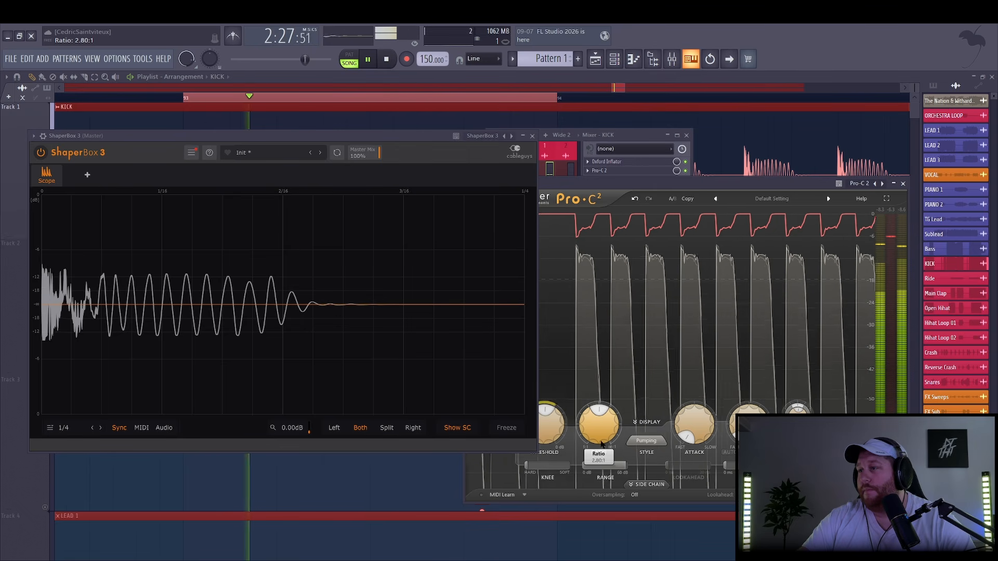
pyautogui.press('space')
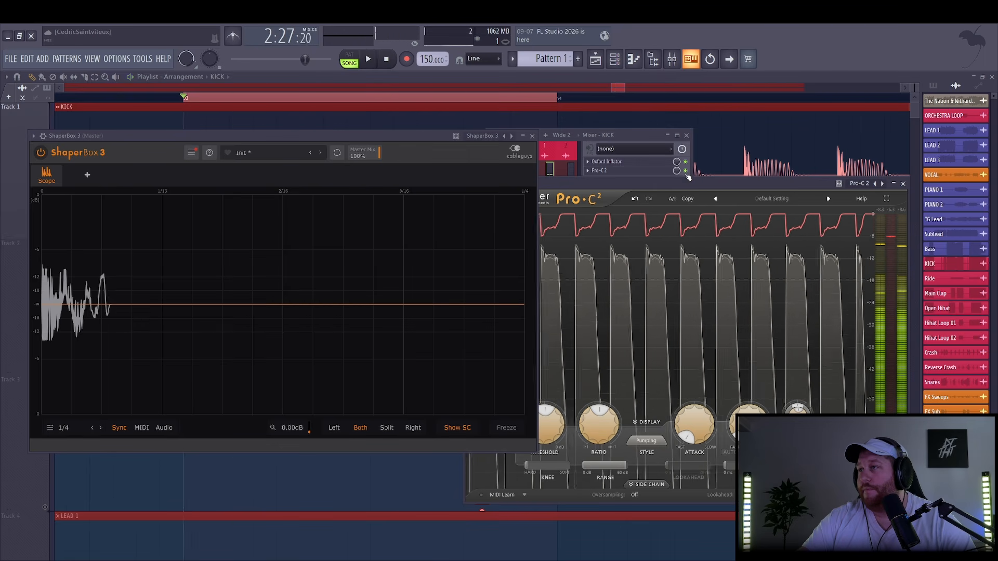
pyautogui.click(687, 177)
pyautogui.press('space')
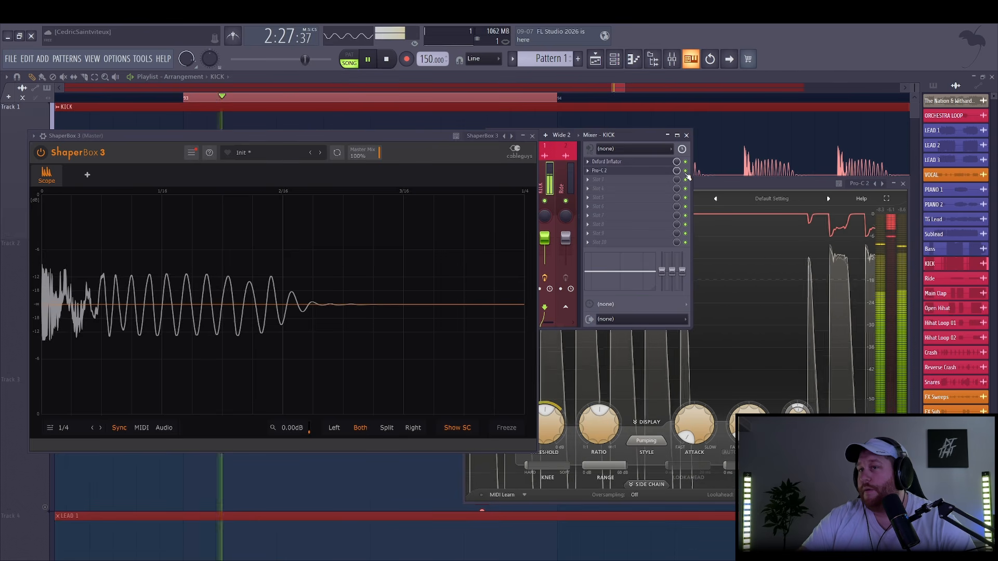
pyautogui.press('space')
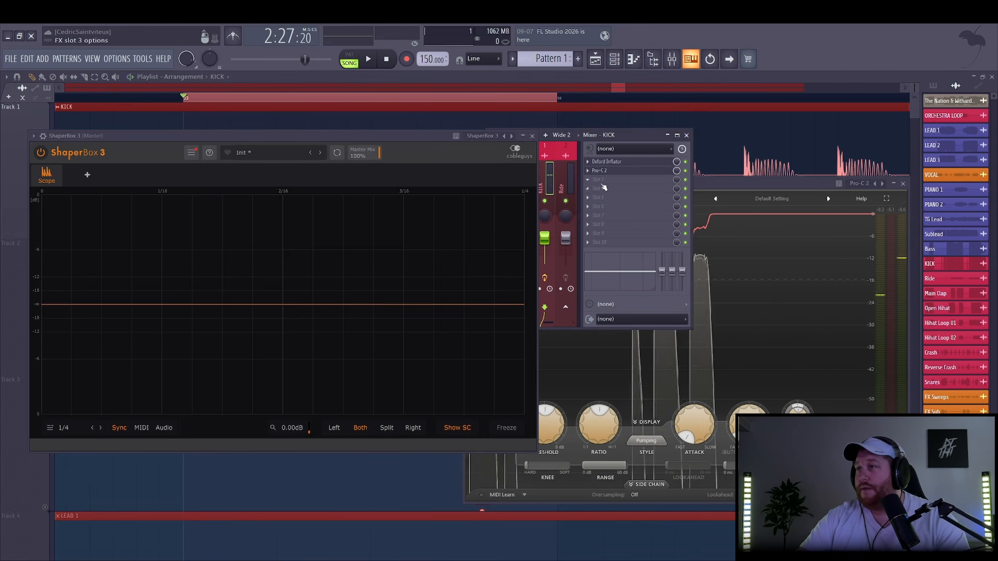
# Load a second Oxford Inflator in slot 3 of the KICK channel, place it beside the first one and disable its effect
pyautogui.click(598, 180)
pyautogui.moveTo(637, 231)
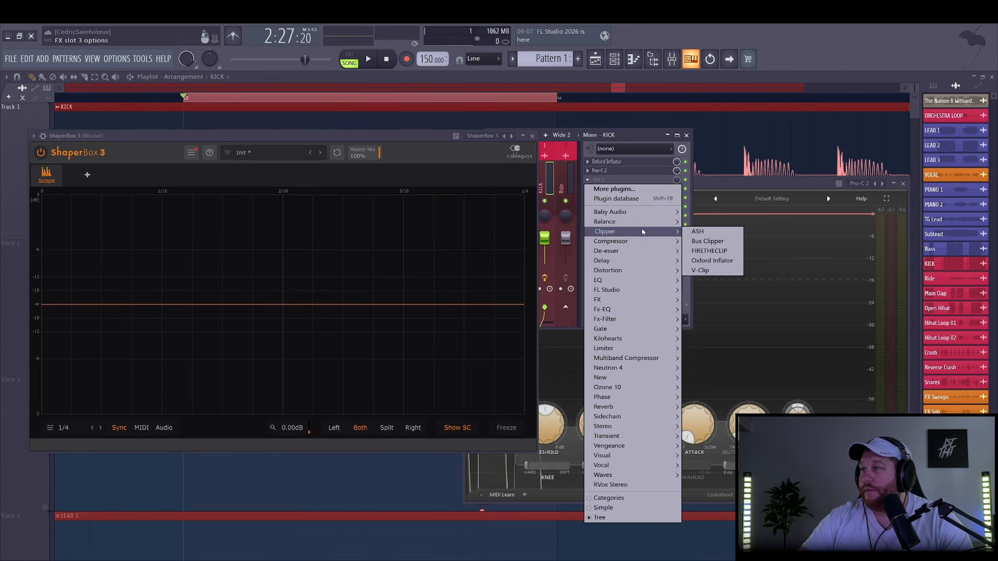
pyautogui.click(712, 261)
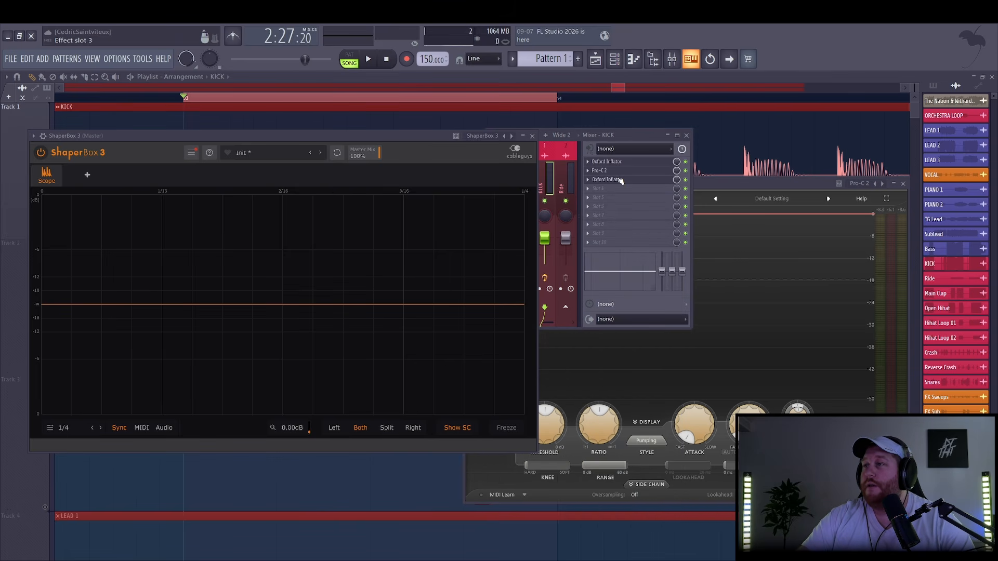
pyautogui.moveTo(508, 144); pyautogui.dragTo(455, 397)
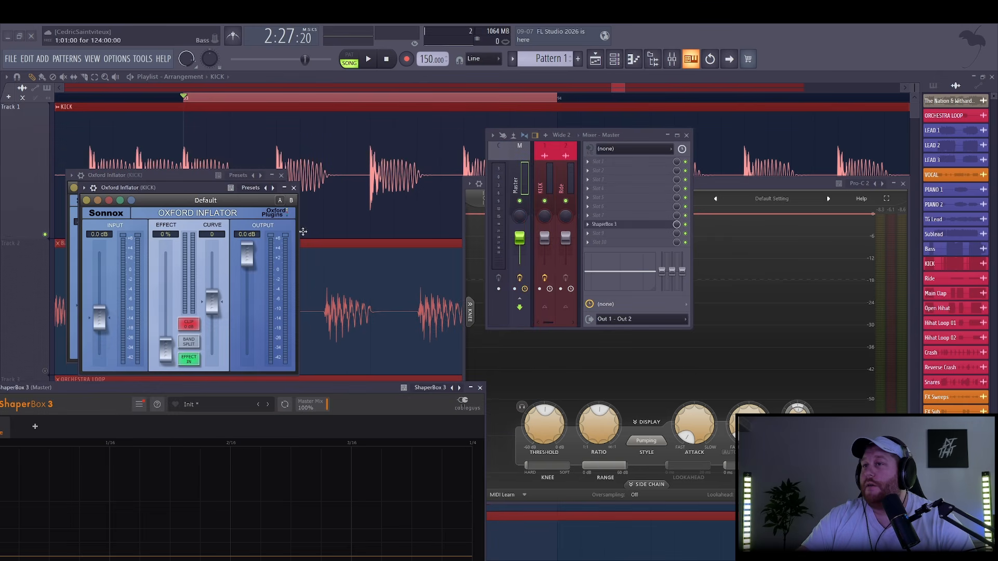
pyautogui.moveTo(192, 196); pyautogui.dragTo(527, 183)
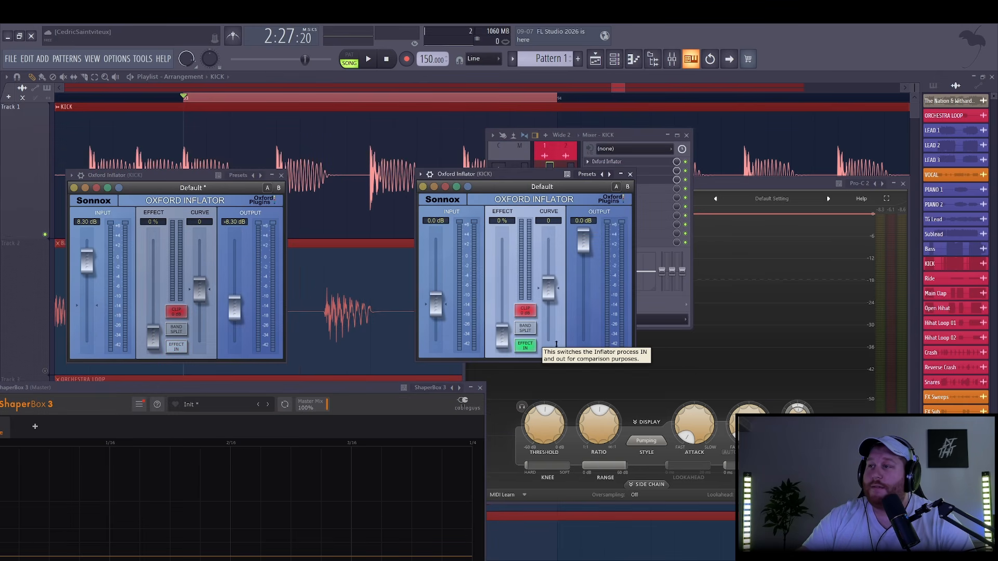
pyautogui.click(524, 346)
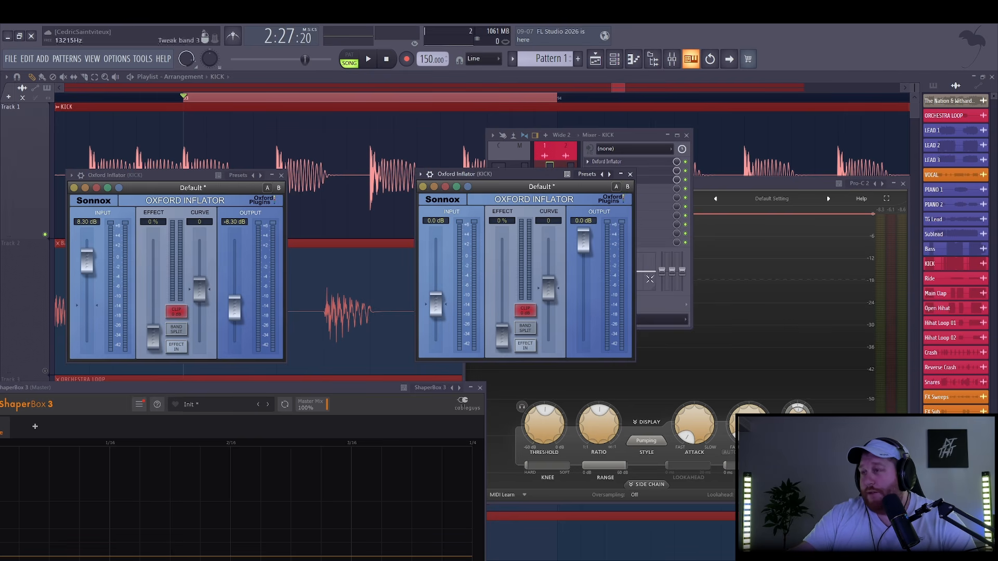
# Raise the second Inflator's input gain to 10 dB while the kick loop plays, keeping the ShaperBox scope in view
pyautogui.moveTo(541, 174); pyautogui.dragTo(621, 149)
pyautogui.press('space')
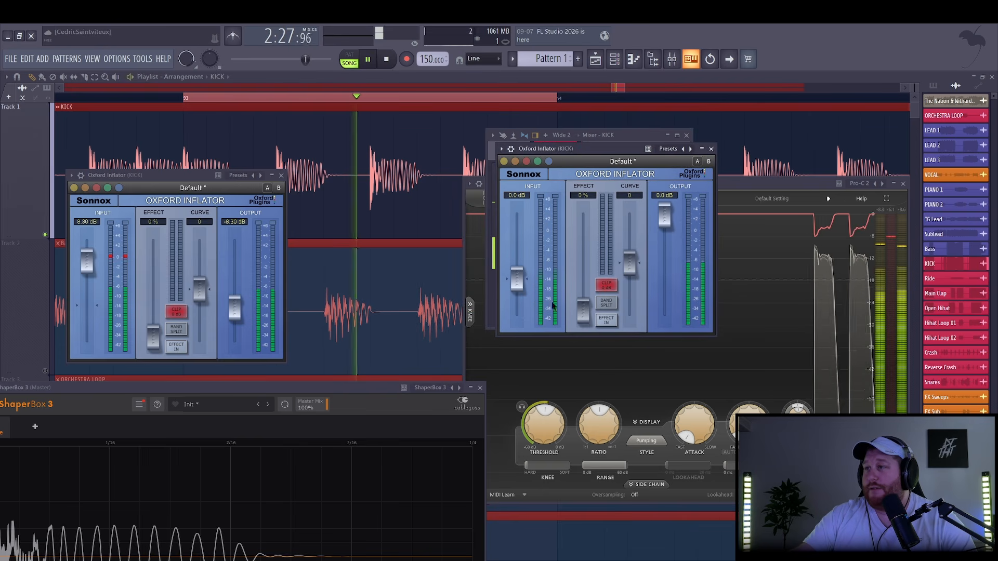
pyautogui.moveTo(518, 286); pyautogui.dragTo(539, 239)
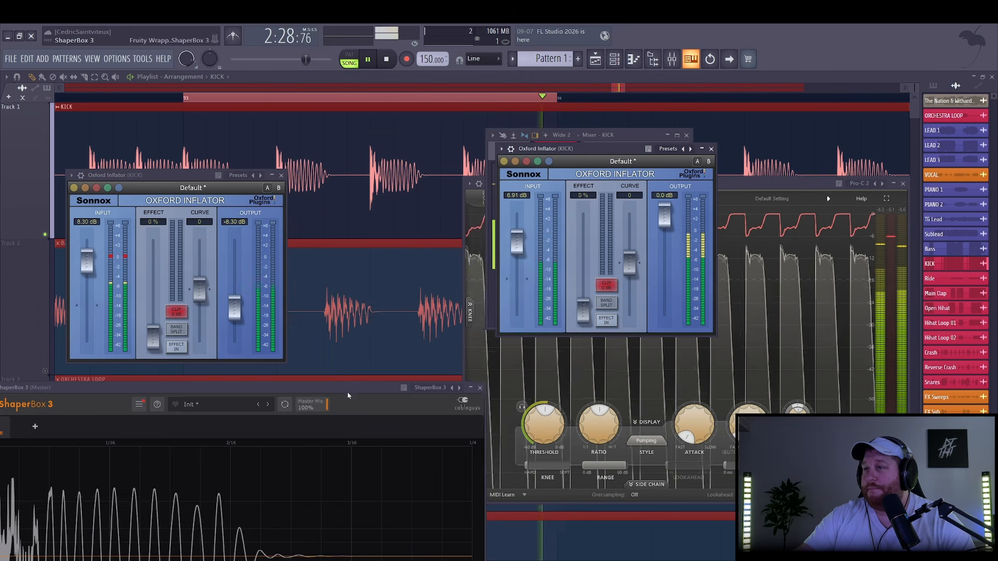
pyautogui.moveTo(419, 387); pyautogui.dragTo(439, 257)
pyautogui.moveTo(572, 149); pyautogui.dragTo(665, 144)
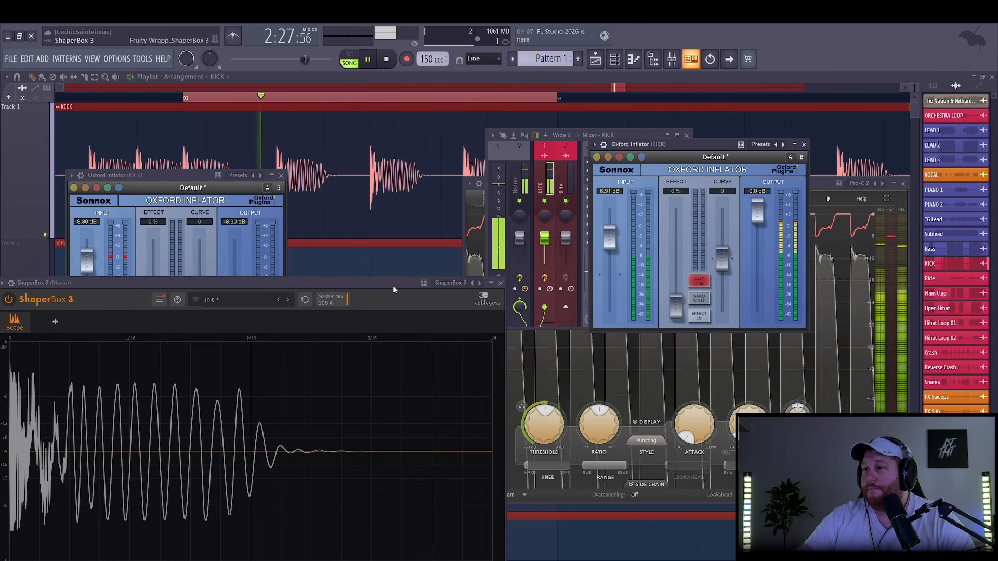
pyautogui.moveTo(396, 285); pyautogui.dragTo(444, 234)
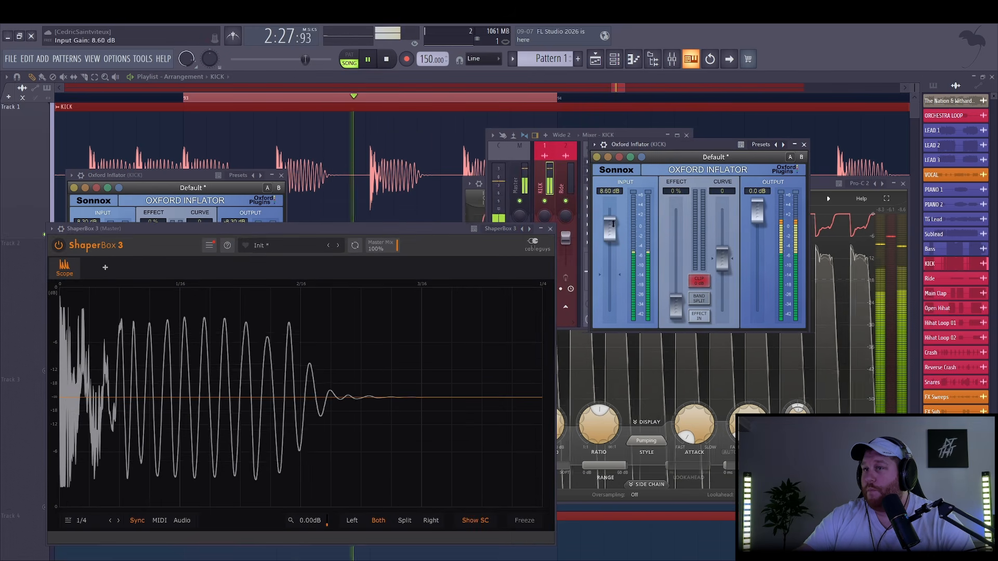
pyautogui.moveTo(611, 227); pyautogui.dragTo(617, 216)
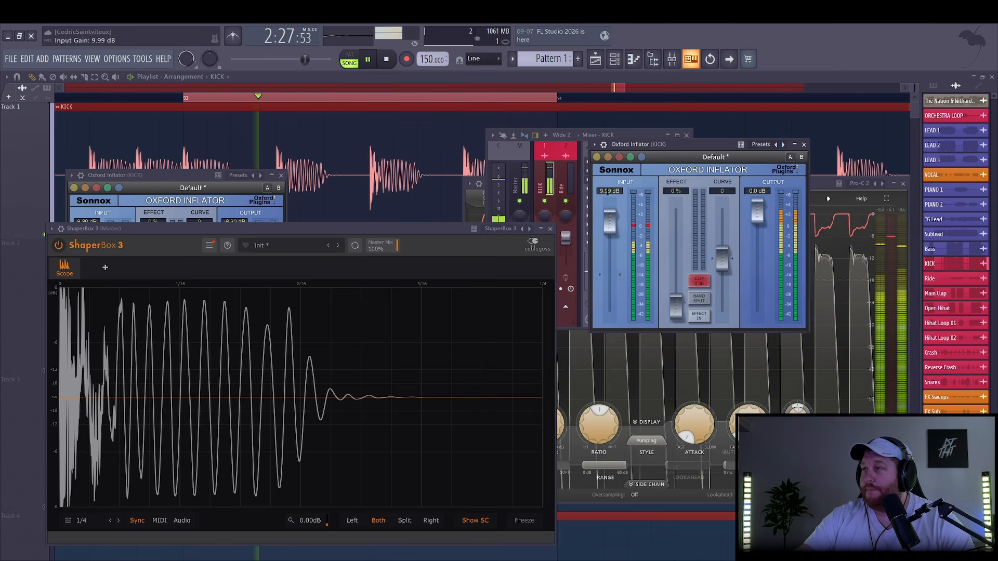
pyautogui.press('Return')
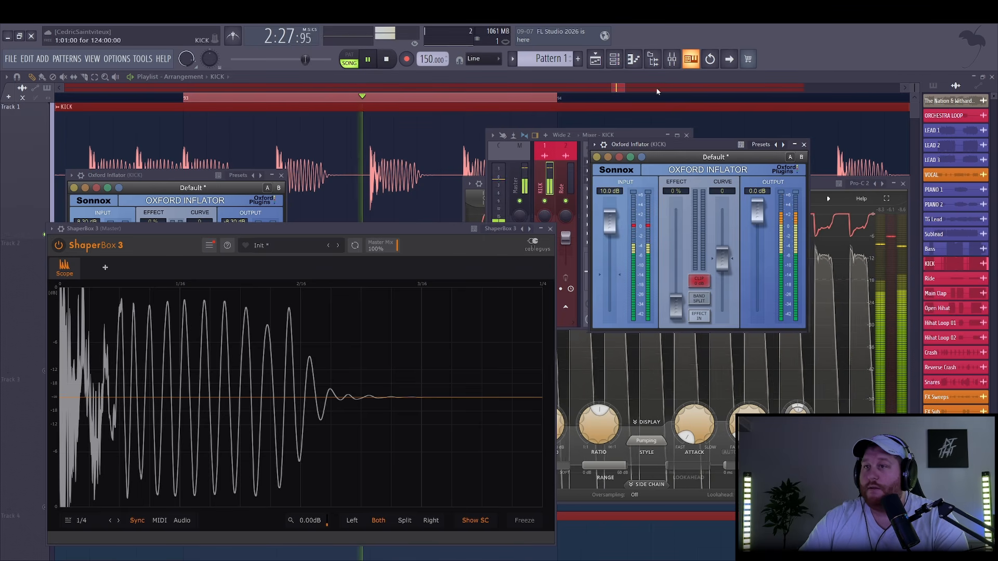
# Set the second Inflator's output gain to -10 dB, move its window off the KICK effect slots and briefly replay the loop
pyautogui.click(765, 191)
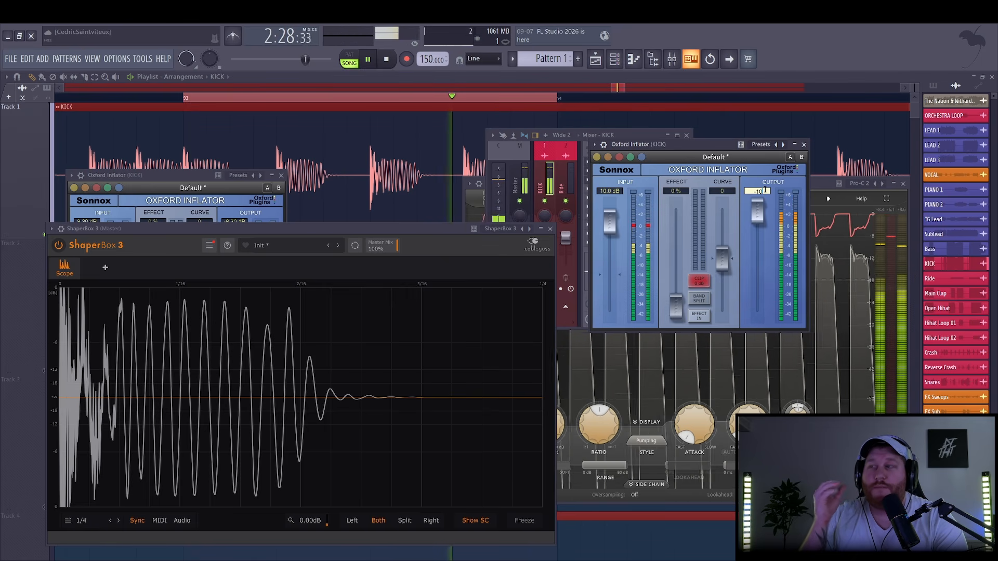
pyautogui.press('Return')
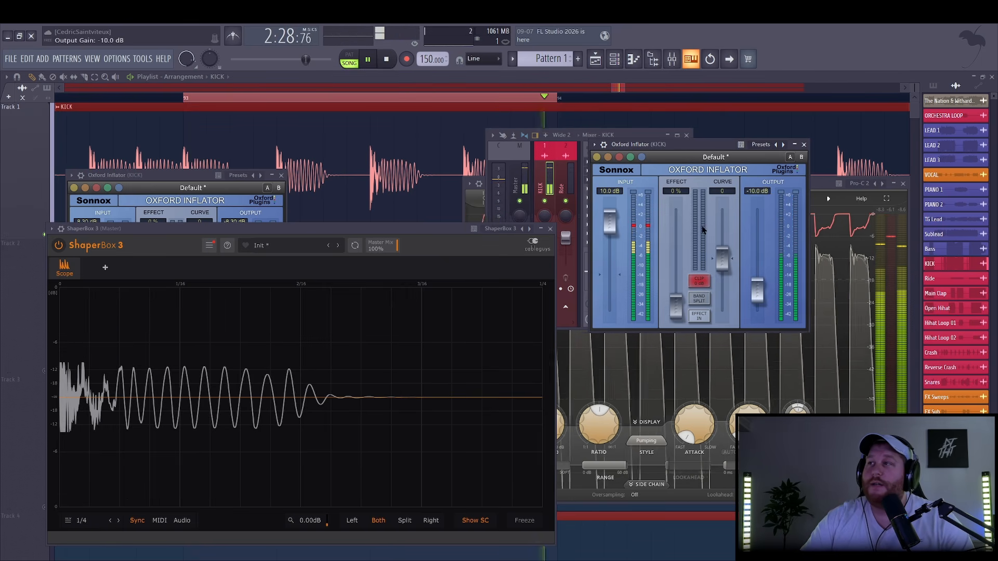
pyautogui.moveTo(703, 148); pyautogui.dragTo(621, 224)
pyautogui.press('space')
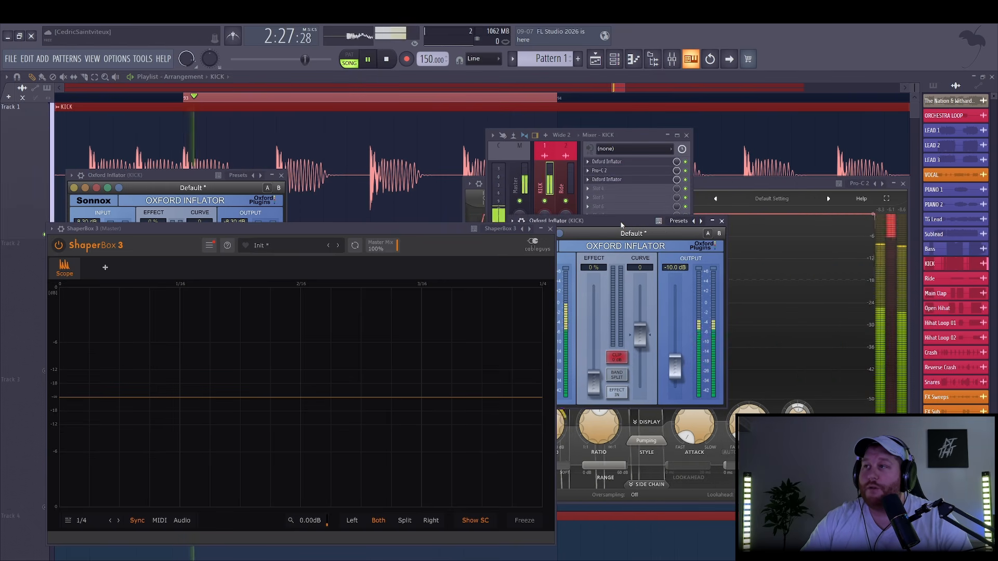
pyautogui.press('space')
# Enlarge the mixer to show more channels, move ShaperBox below it and compare the kick loop with its effect slots toggled
pyautogui.moveTo(625, 136); pyautogui.dragTo(533, 130)
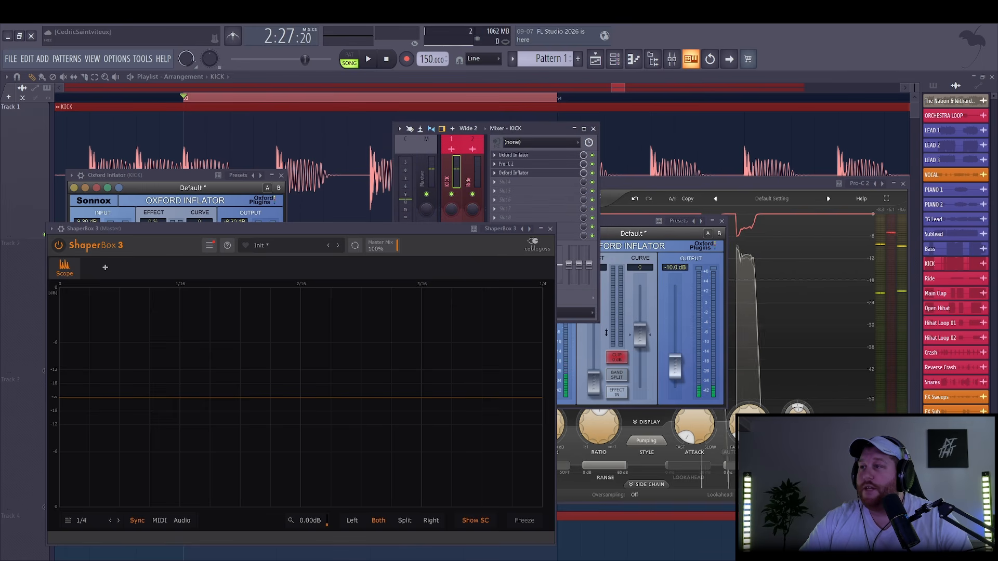
pyautogui.moveTo(599, 319); pyautogui.dragTo(746, 359)
pyautogui.moveTo(444, 233); pyautogui.dragTo(508, 374)
pyautogui.press('space')
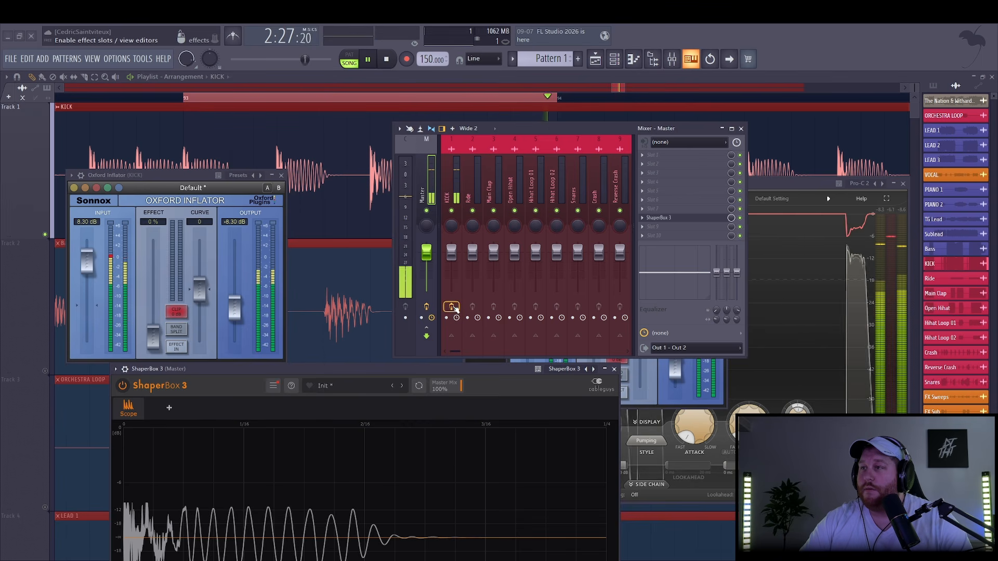
pyautogui.press('space')
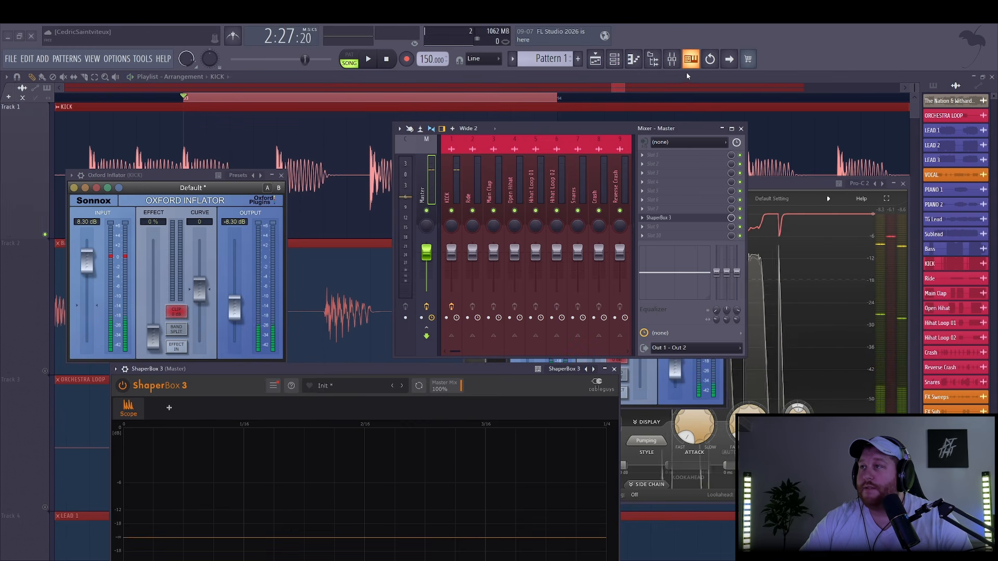
# Unmute the Bass track and play it with the kick, toggling the KICK channel's effect slots in the mixer to compare
pyautogui.click(128, 347)
pyautogui.click(44, 372)
pyautogui.press('space')
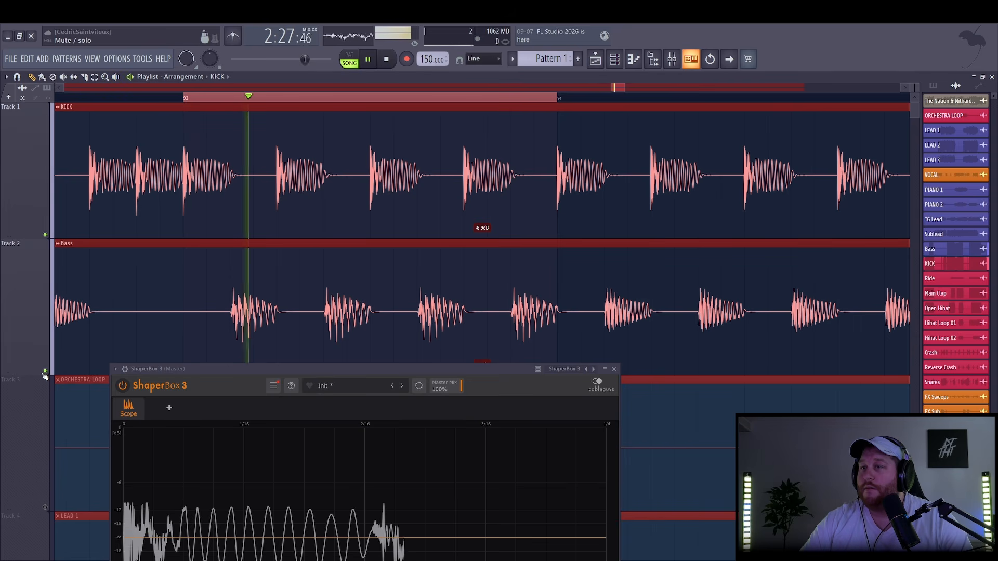
pyautogui.click(675, 60)
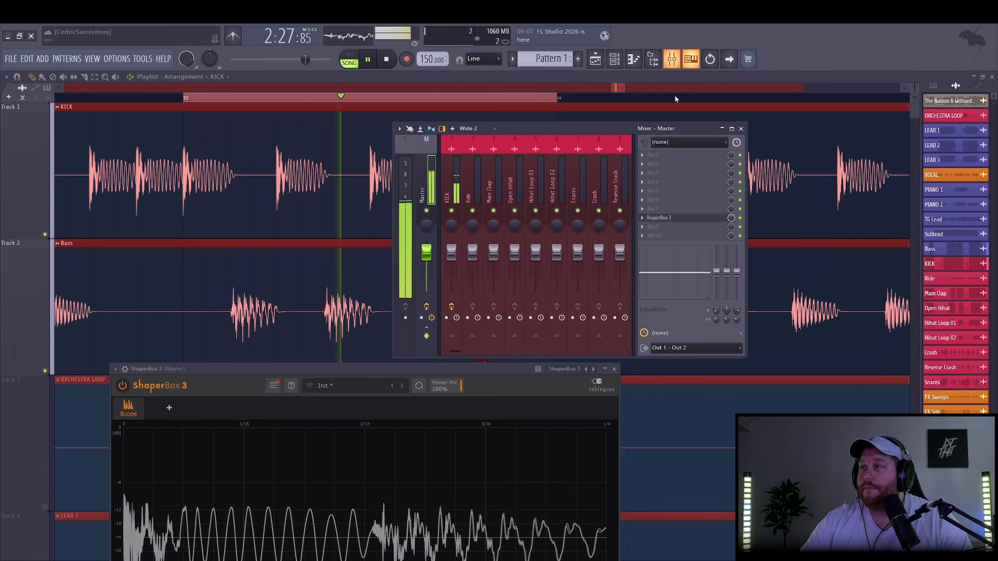
pyautogui.click(451, 307)
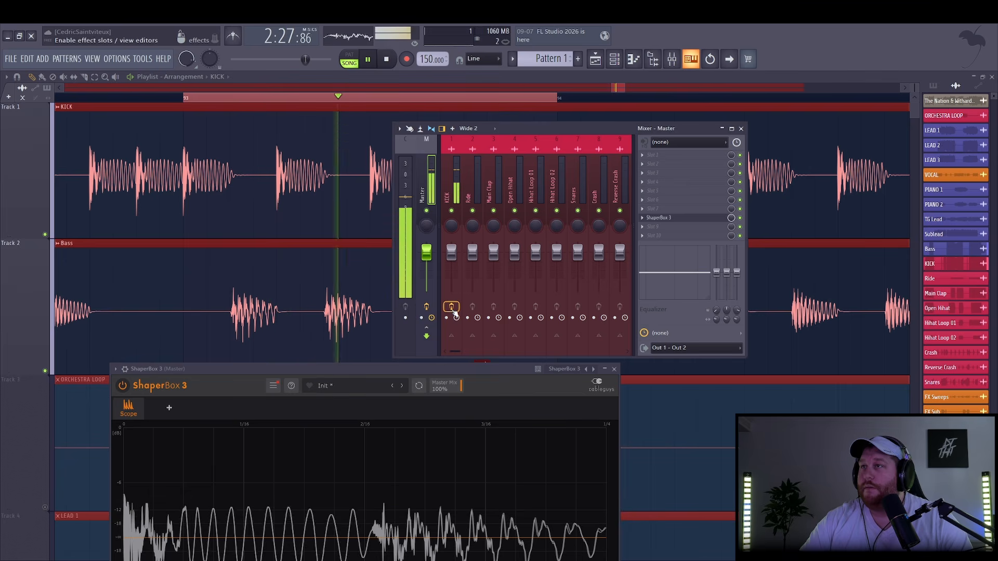
# Stop playback, check the audio mixes in Wave Link, return to FL Studio and replay the kick and bass loop
pyautogui.press('space')
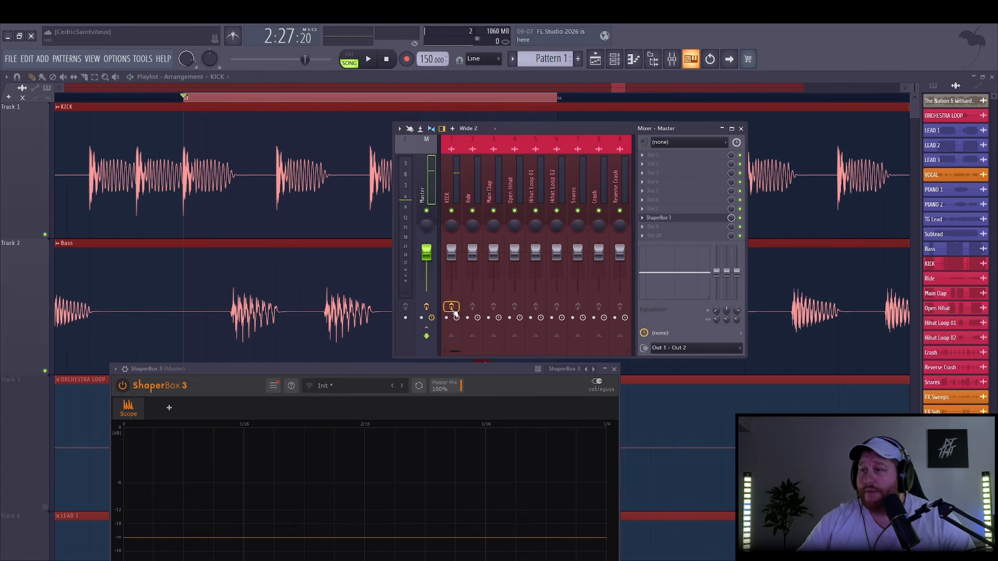
pyautogui.hotkey('alt', 'Tab')
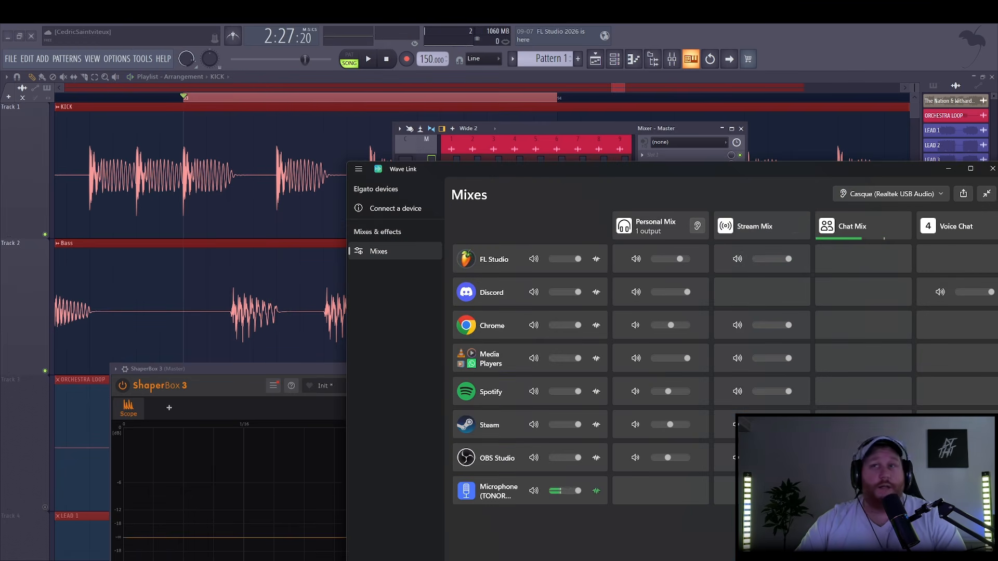
pyautogui.hotkey('alt', 'Tab')
pyautogui.press('space')
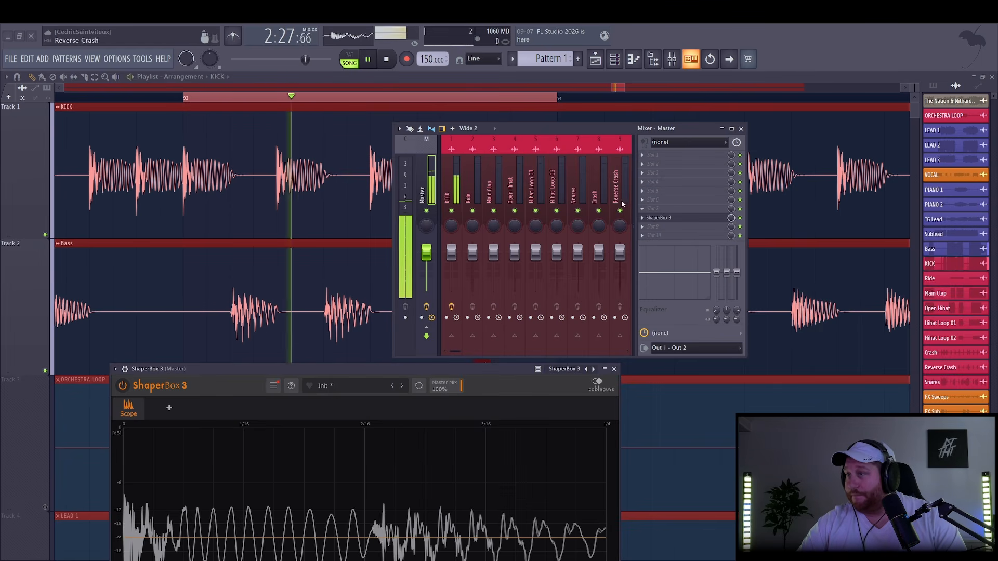
# Compare the kick with its effect slots toggled, replay the loop, open the KICK channel's Pro-C 2 and move it over the mixer
pyautogui.click(452, 307)
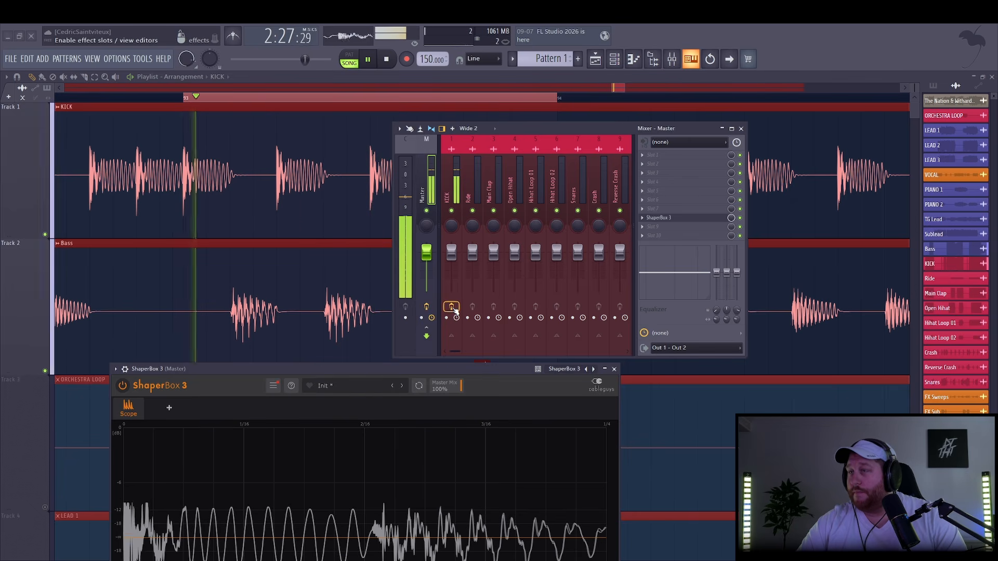
pyautogui.press('space')
pyautogui.click(452, 189)
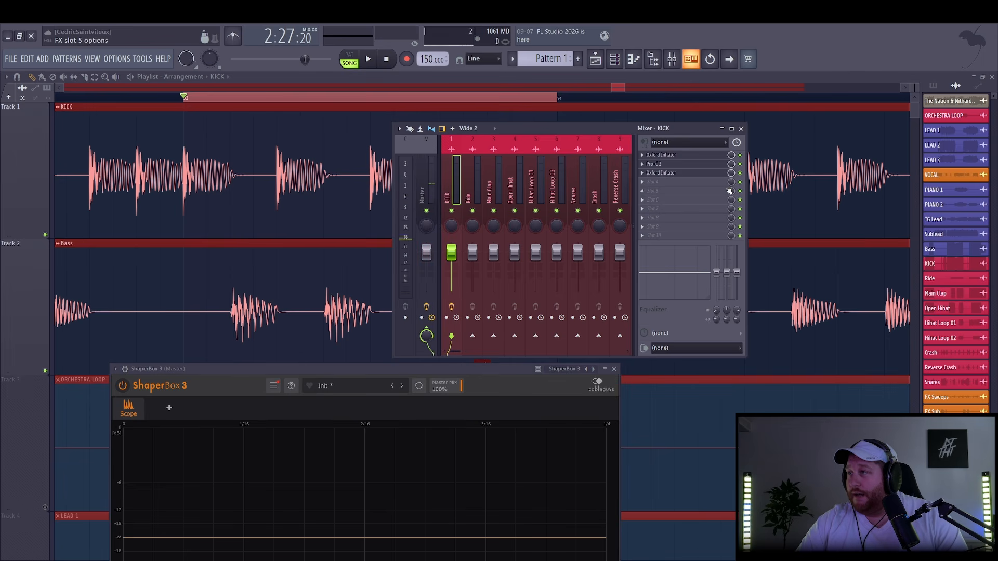
pyautogui.press('space')
pyautogui.click(665, 165)
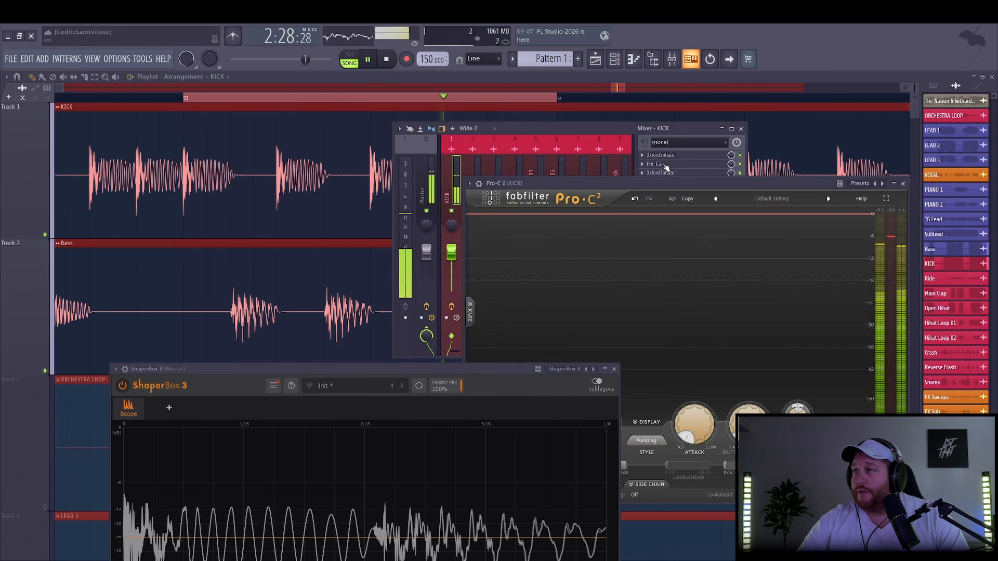
pyautogui.moveTo(753, 182); pyautogui.dragTo(632, 125)
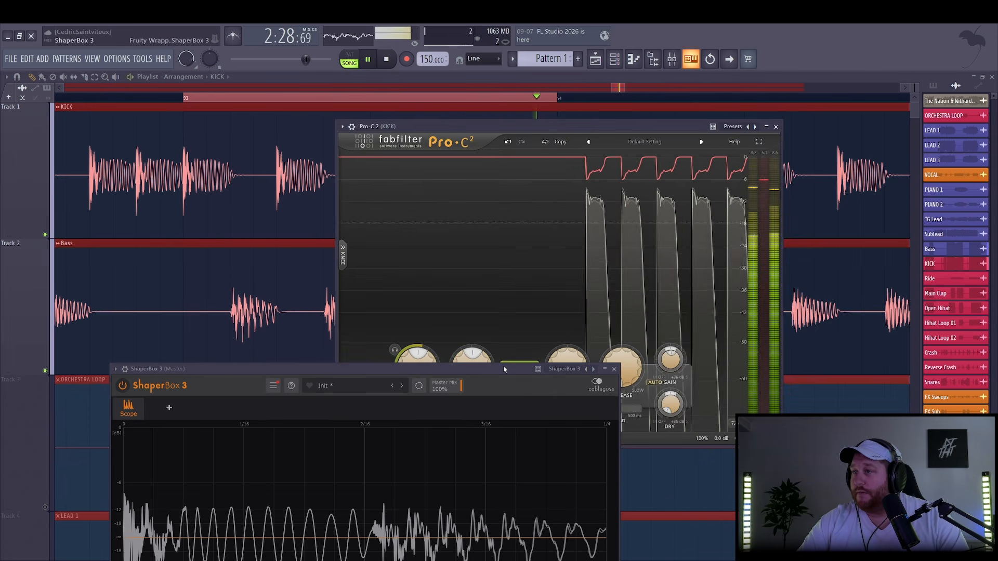
# Move ShaperBox 3 clear of Pro-C 2's release control and try different release times while watching the kick waveform, ending playback
pyautogui.moveTo(504, 369); pyautogui.dragTo(500, 428)
pyautogui.moveTo(623, 366); pyautogui.dragTo(632, 338)
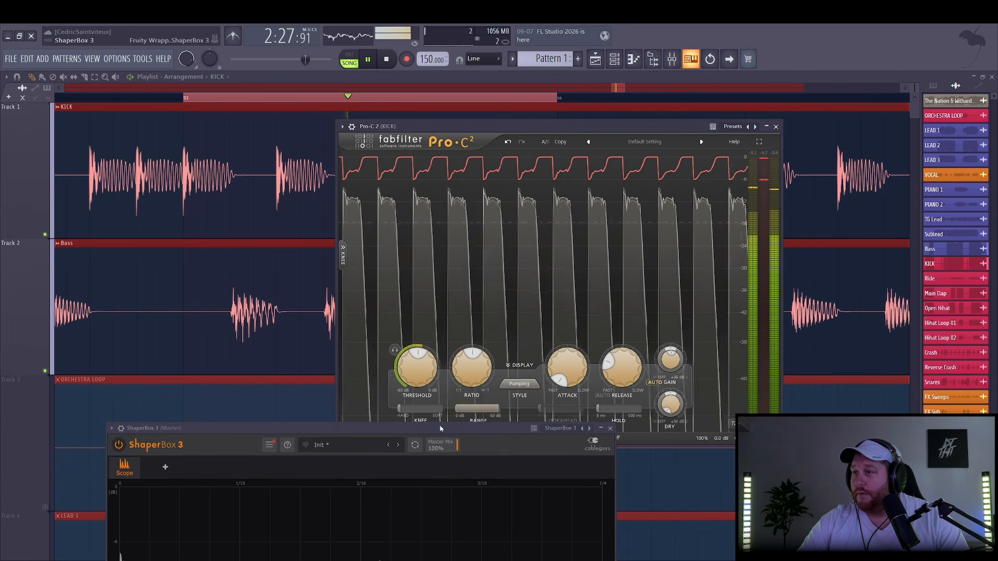
pyautogui.moveTo(440, 429); pyautogui.dragTo(359, 253)
pyautogui.moveTo(621, 368); pyautogui.dragTo(626, 403)
pyautogui.press('space')
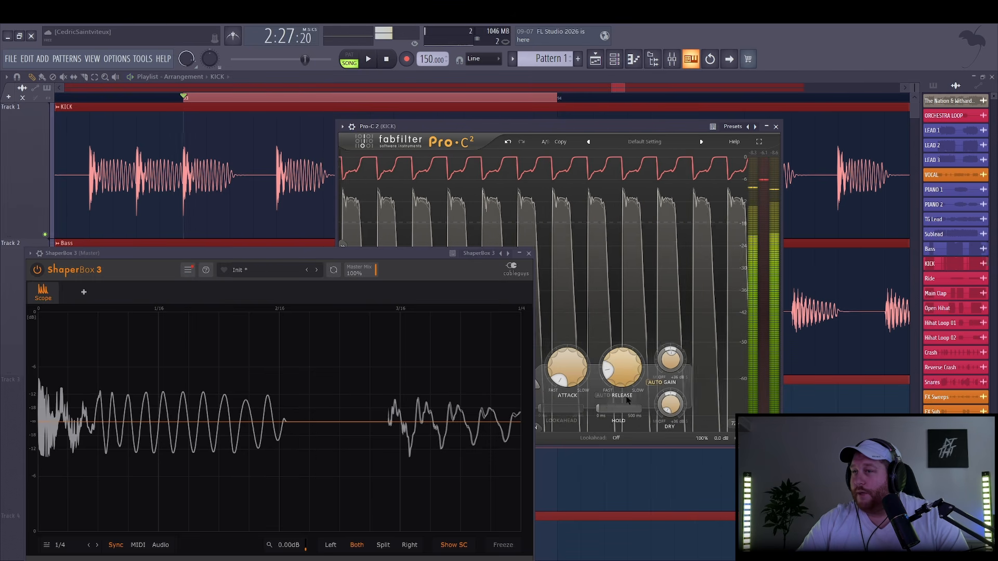
# Raise the ShaperBox 3 window slightly, replay the loop and set Pro-C 2's release to about 38 ms
pyautogui.moveTo(613, 396)
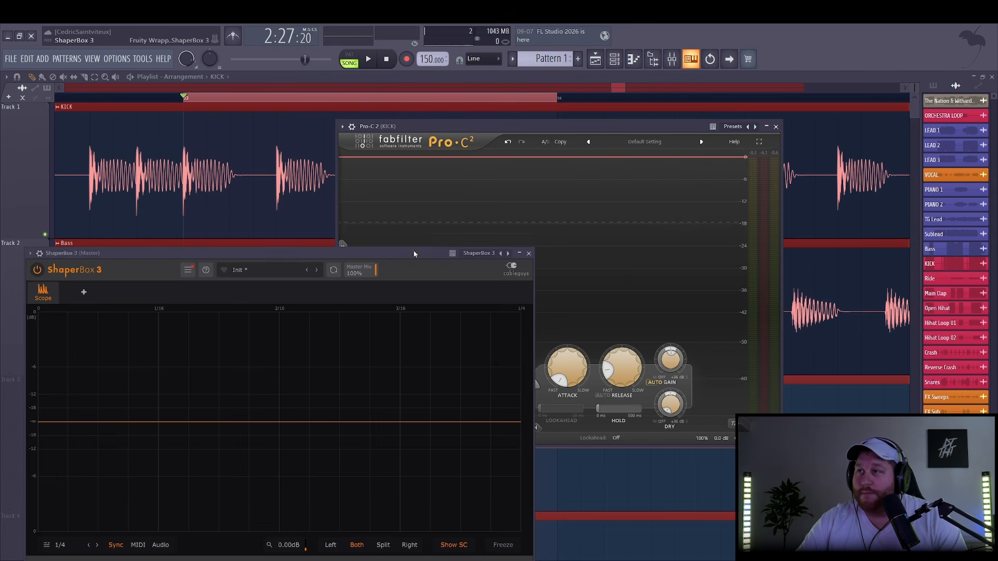
pyautogui.moveTo(414, 253); pyautogui.dragTo(421, 217)
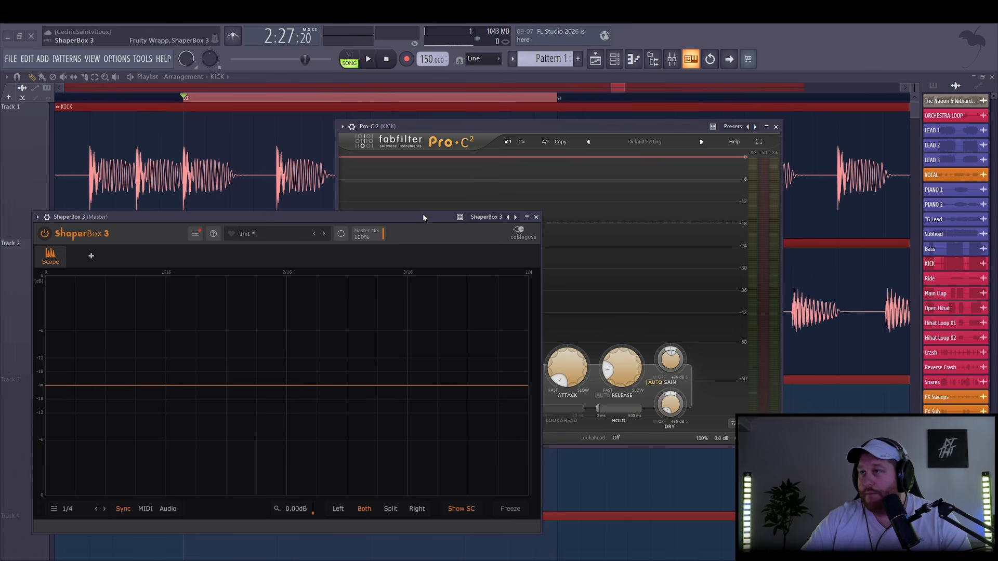
pyautogui.press('space')
pyautogui.moveTo(621, 367); pyautogui.dragTo(631, 341)
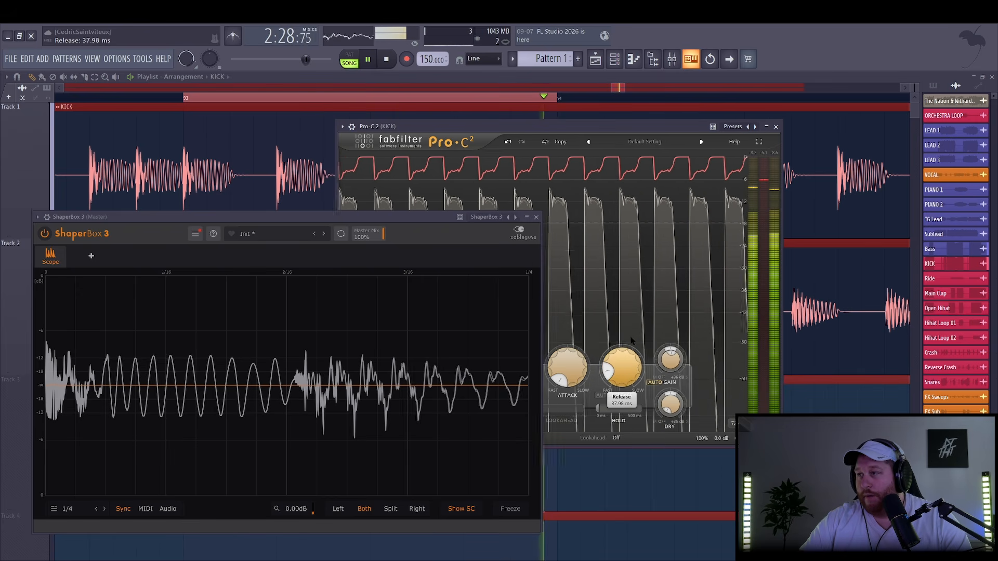
pyautogui.doubleClick(630, 373)
pyautogui.press('Return')
# Move Pro-C 2 aside to expose the mixer channels, set its threshold to -18 dB and fine-tune its wet gain
pyautogui.press('F9')
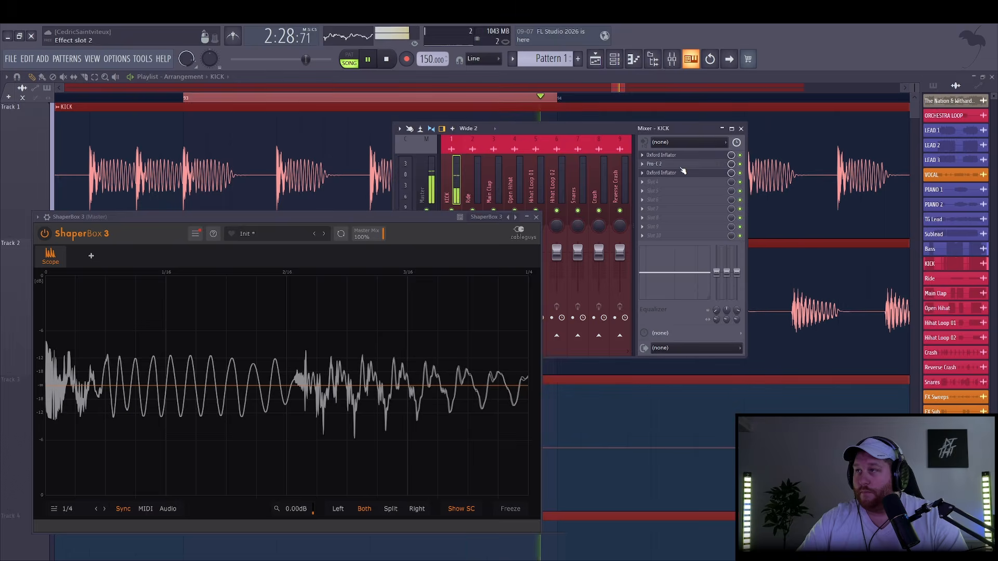
pyautogui.press('F9')
pyautogui.moveTo(551, 127); pyautogui.dragTo(782, 136)
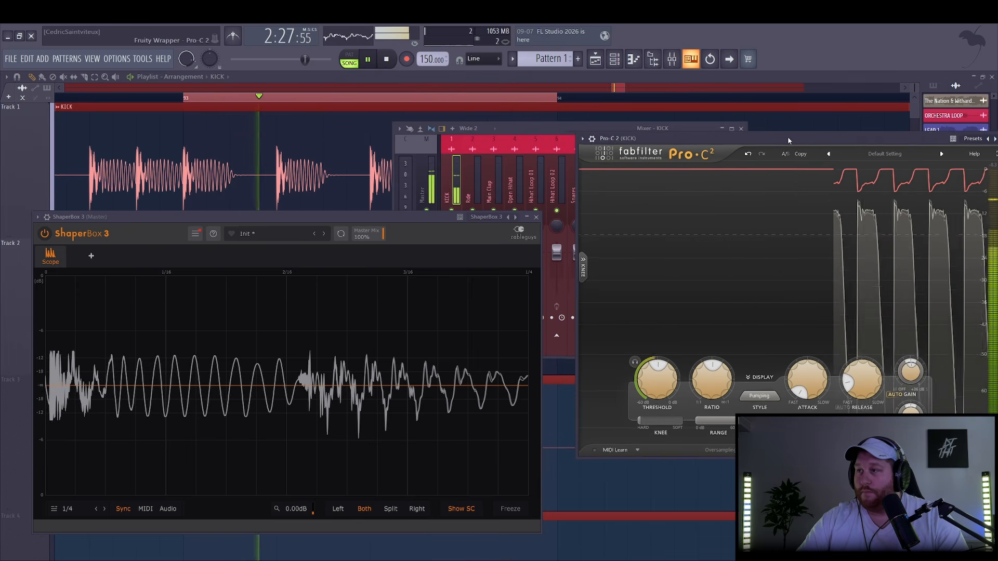
pyautogui.moveTo(659, 389)
pyautogui.mouseDown()
pyautogui.moveTo(659, 397)
pyautogui.moveTo(662, 387)
pyautogui.mouseUp()
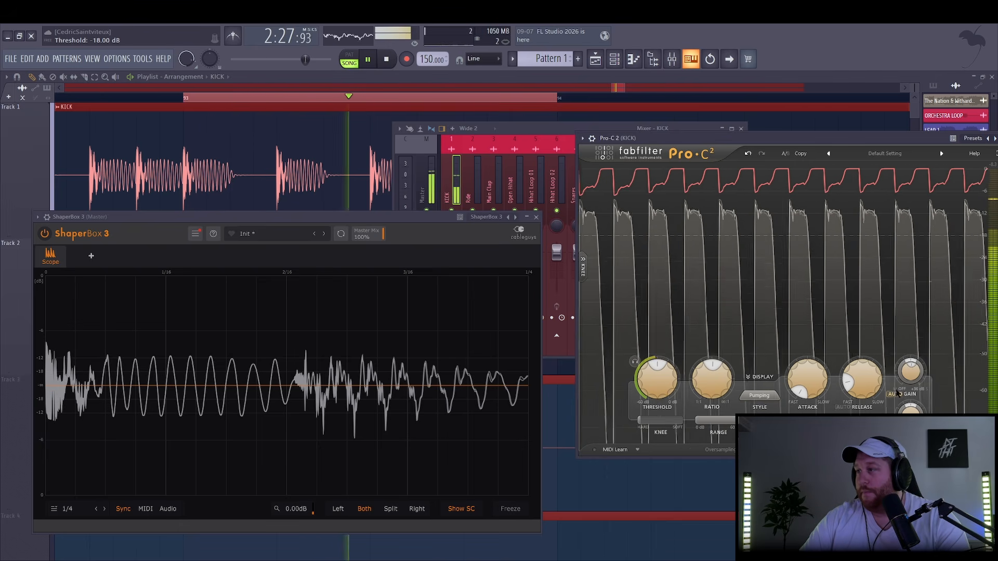
pyautogui.moveTo(911, 375)
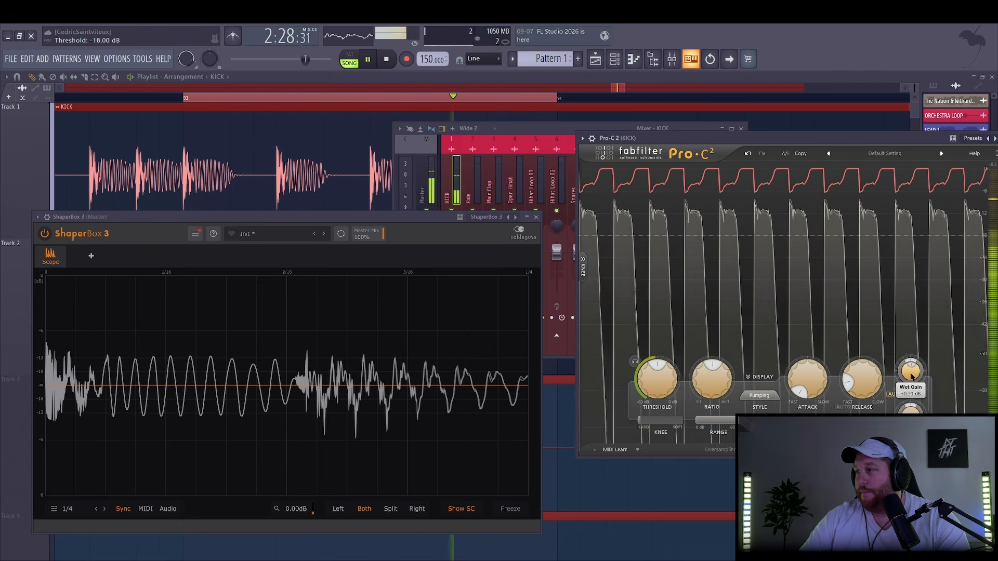
pyautogui.moveTo(911, 373); pyautogui.dragTo(911, 373)
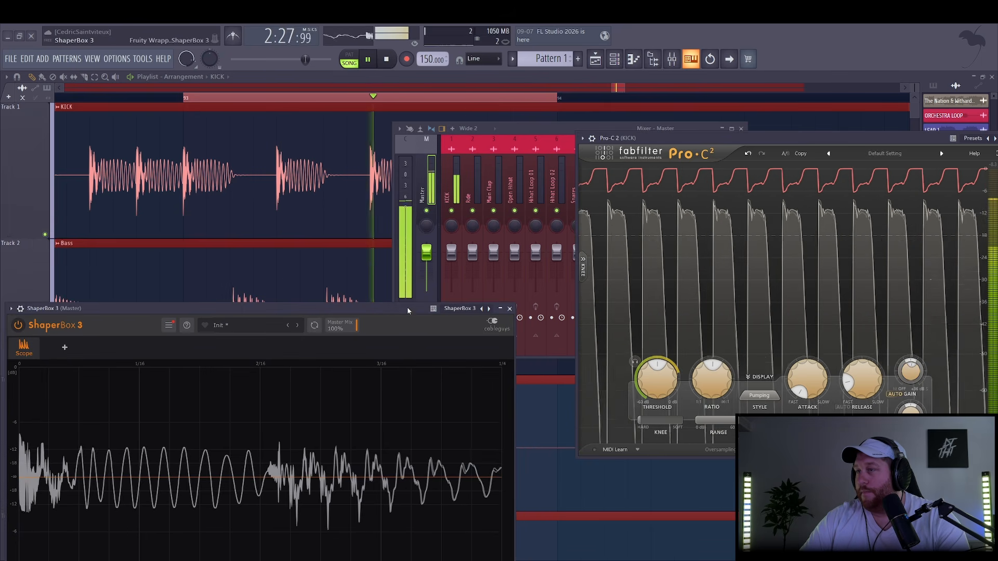
# Move ShaperBox 3 down below the mixer, bring the mixer back to the front and briefly play the kick and bass loop
pyautogui.moveTo(435, 215); pyautogui.dragTo(364, 319)
pyautogui.press('space')
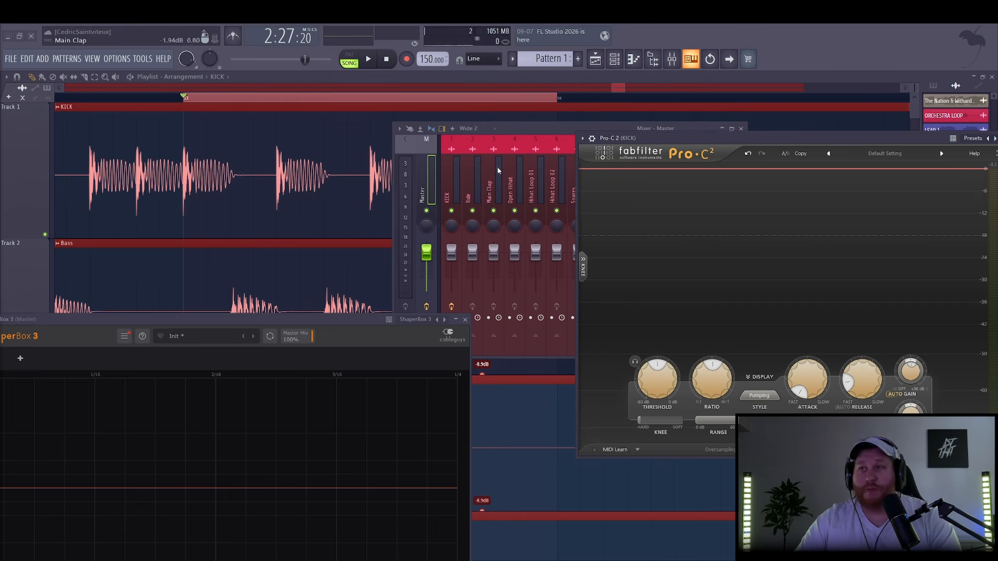
pyautogui.click(617, 88)
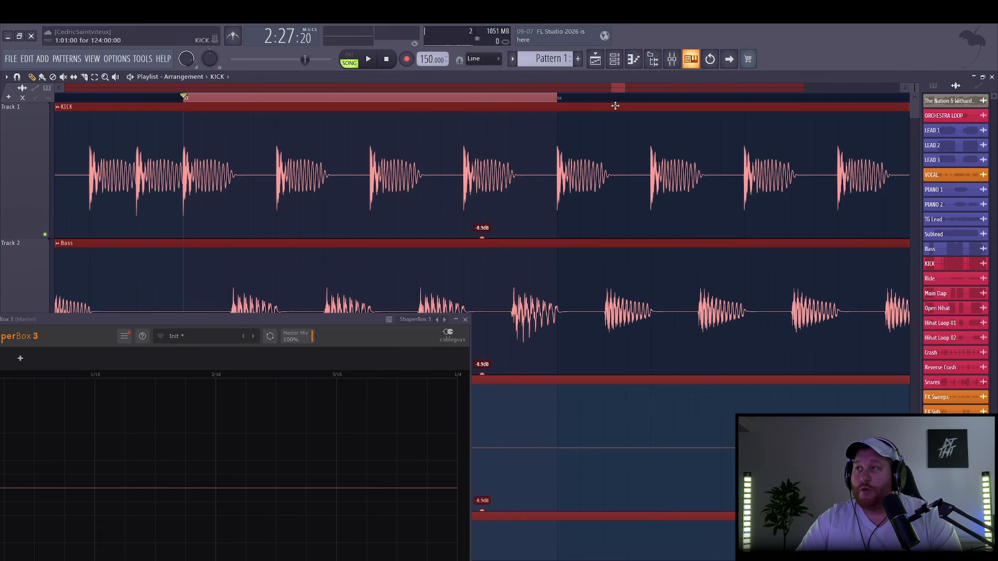
pyautogui.click(674, 62)
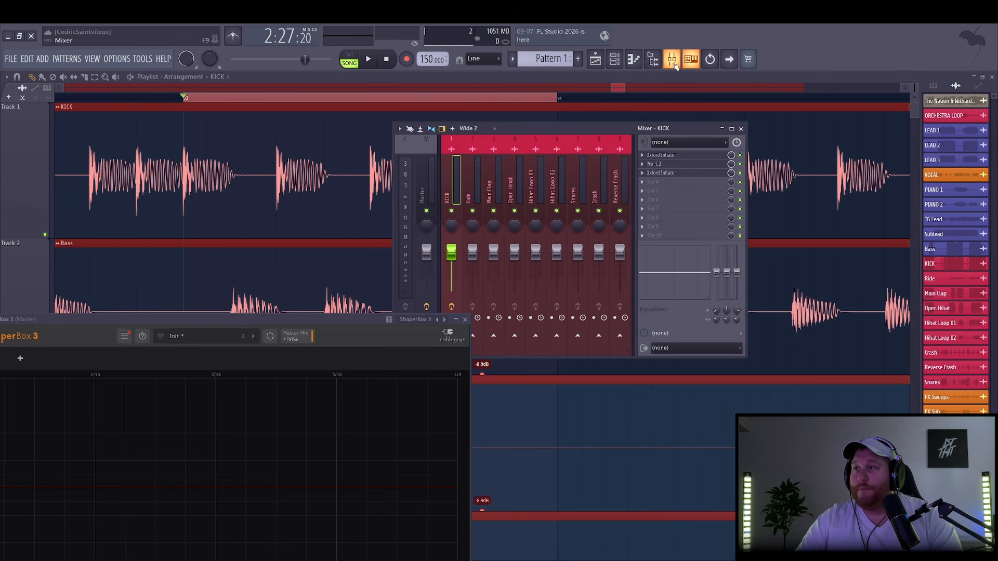
pyautogui.click(353, 321)
pyautogui.press('space')
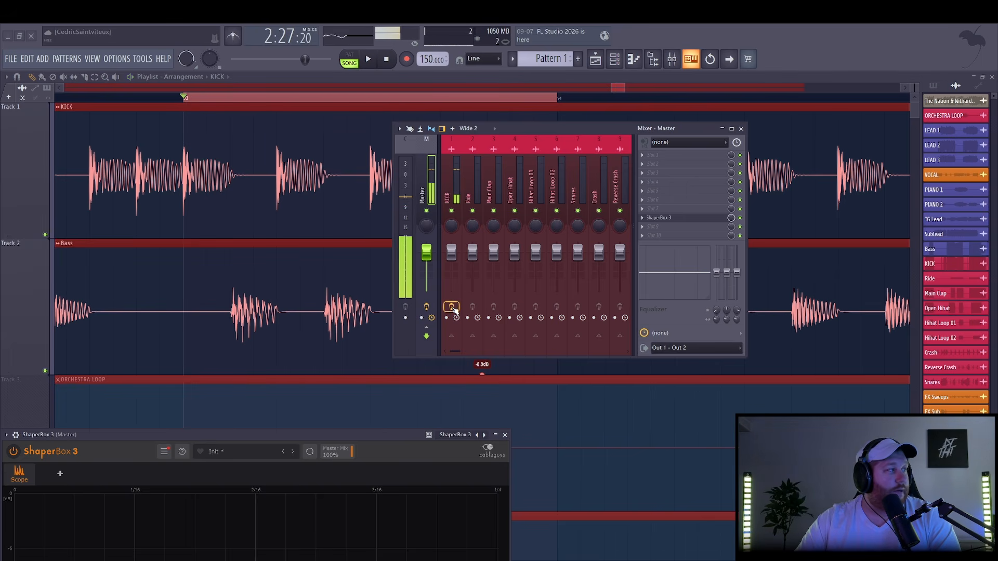
# Reopen the KICK channel's Pro-C 2, compare its effect slots toggled and try attack times of 3.558 ms and 0.005 ms
pyautogui.click(460, 192)
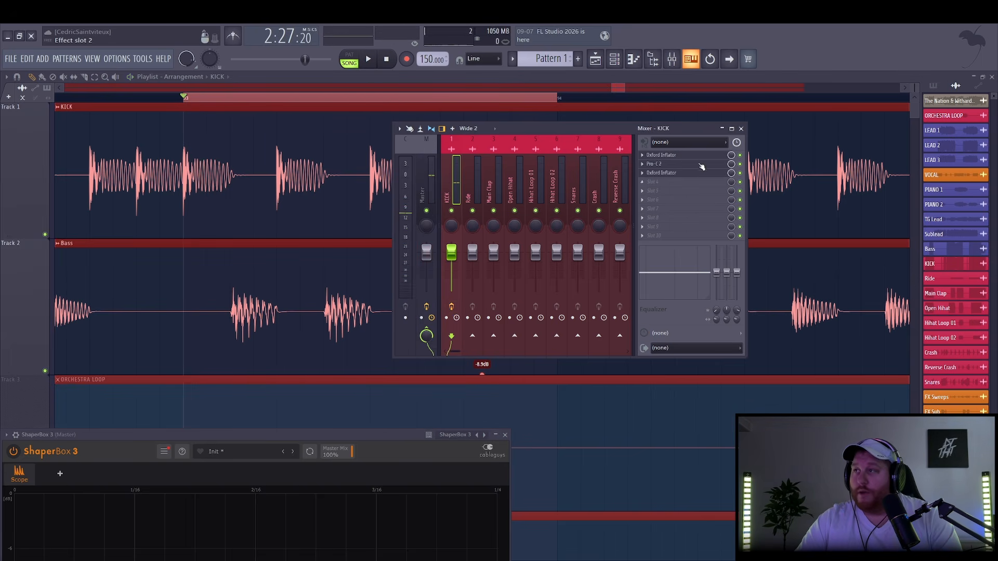
pyautogui.click(682, 165)
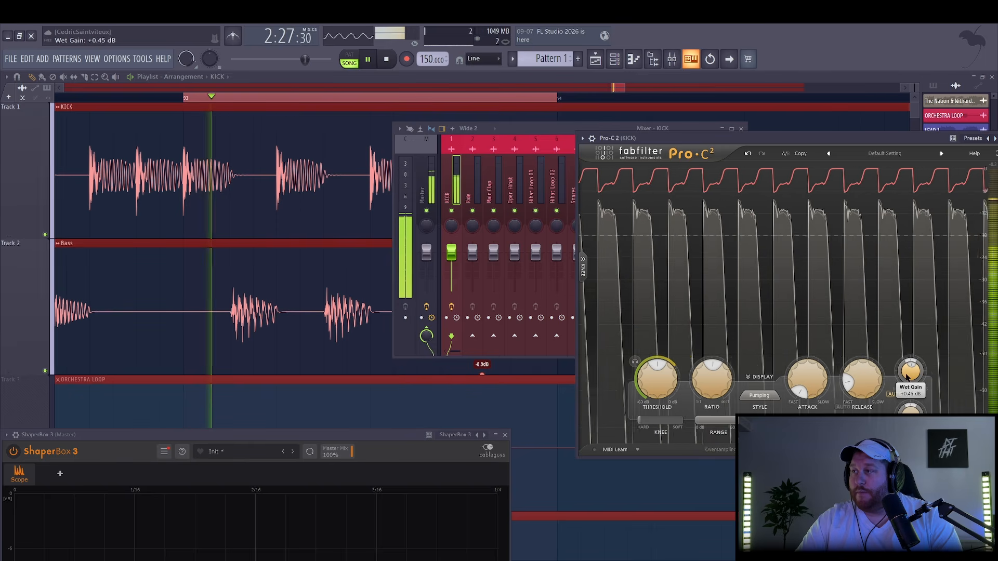
pyautogui.click(451, 306)
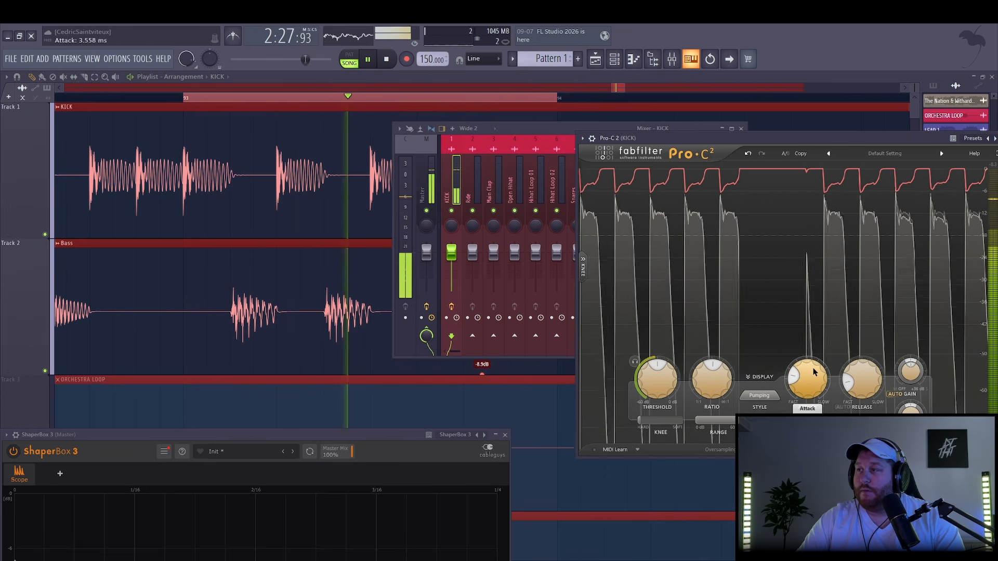
pyautogui.moveTo(813, 380); pyautogui.dragTo(814, 383)
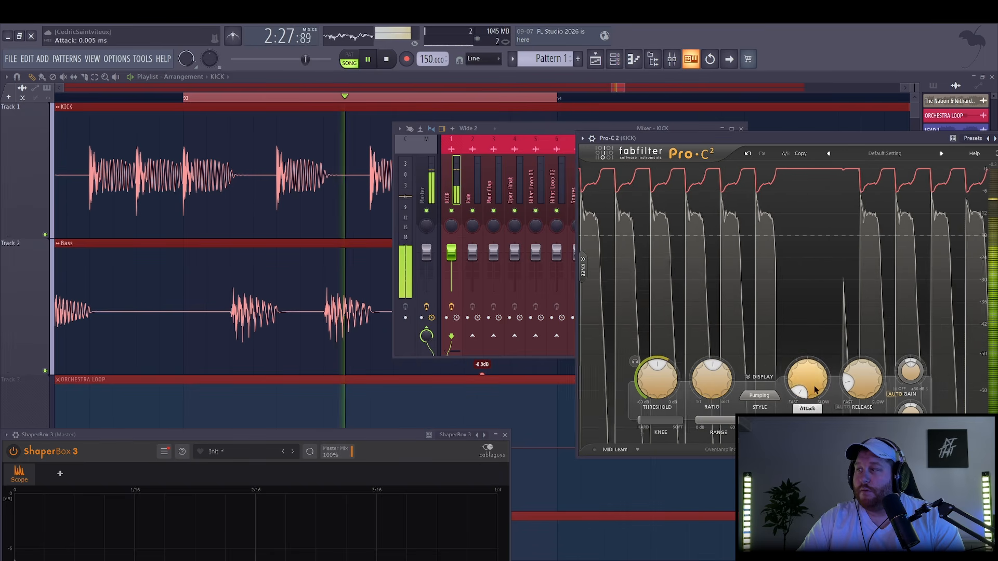
# Unmute the remaining playlist tracks, play the full mix over the loop and reopen Pro-C 2 on the KICK channel
pyautogui.click(618, 89)
pyautogui.scroll(-4, 618, 89)
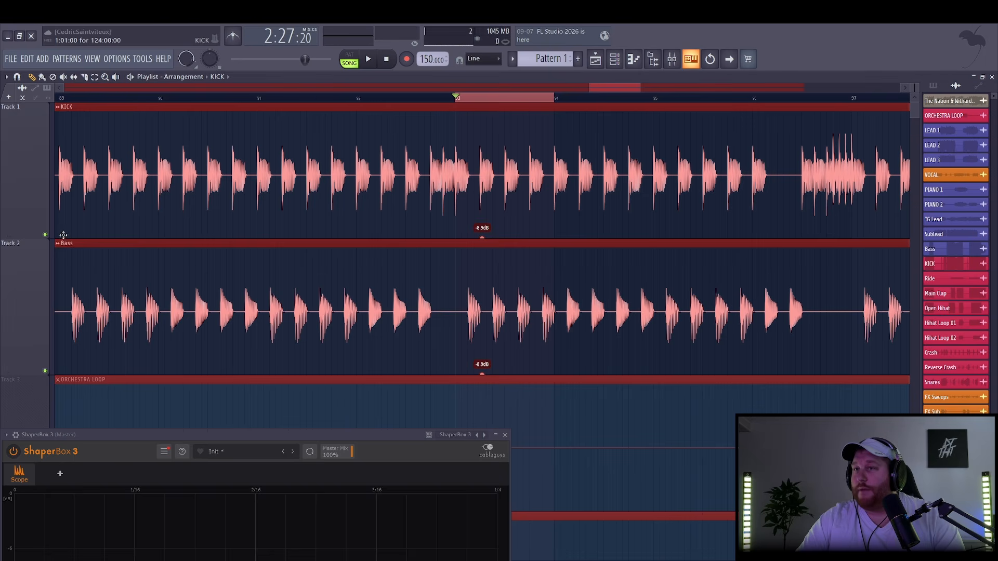
pyautogui.click(45, 236)
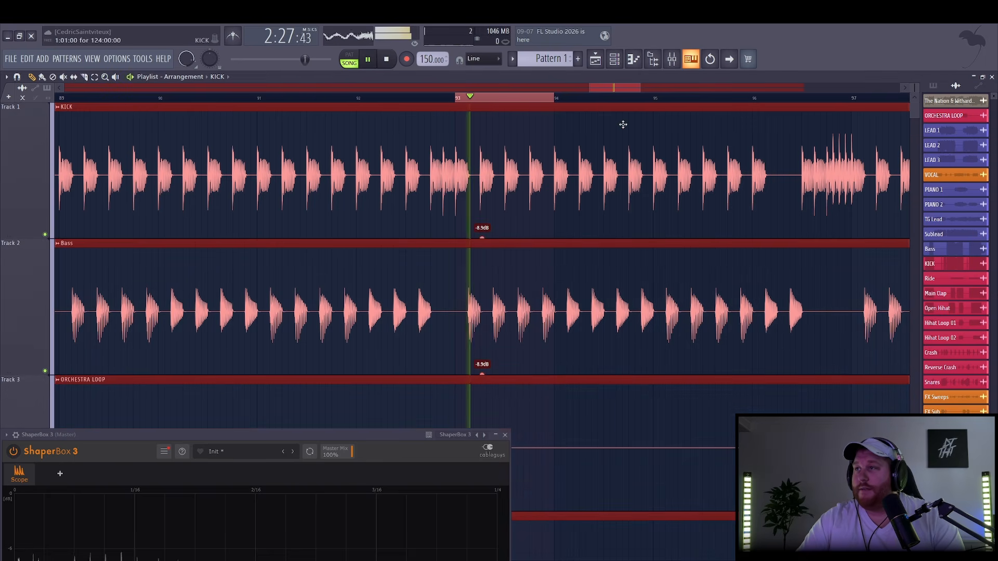
pyautogui.click(671, 58)
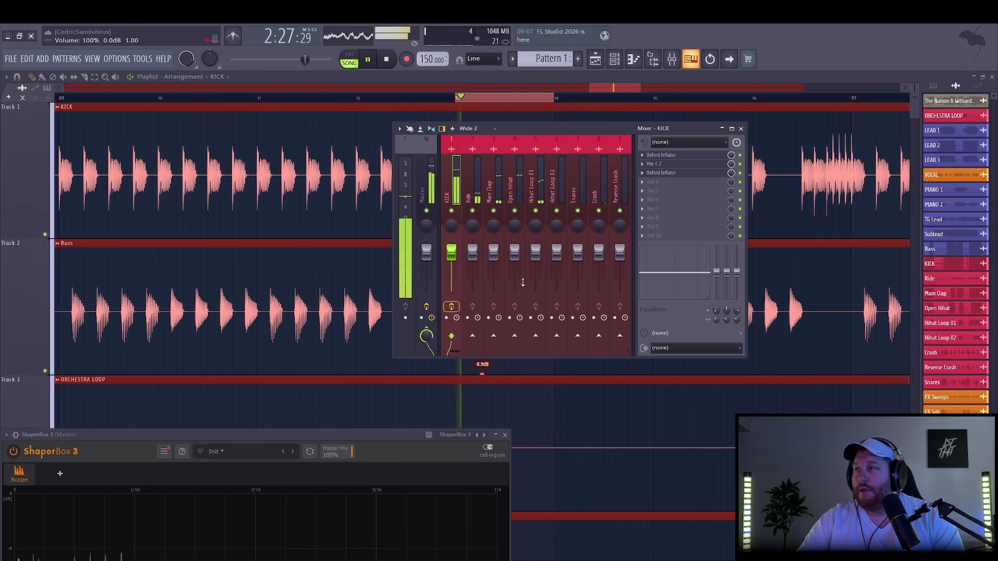
pyautogui.click(670, 164)
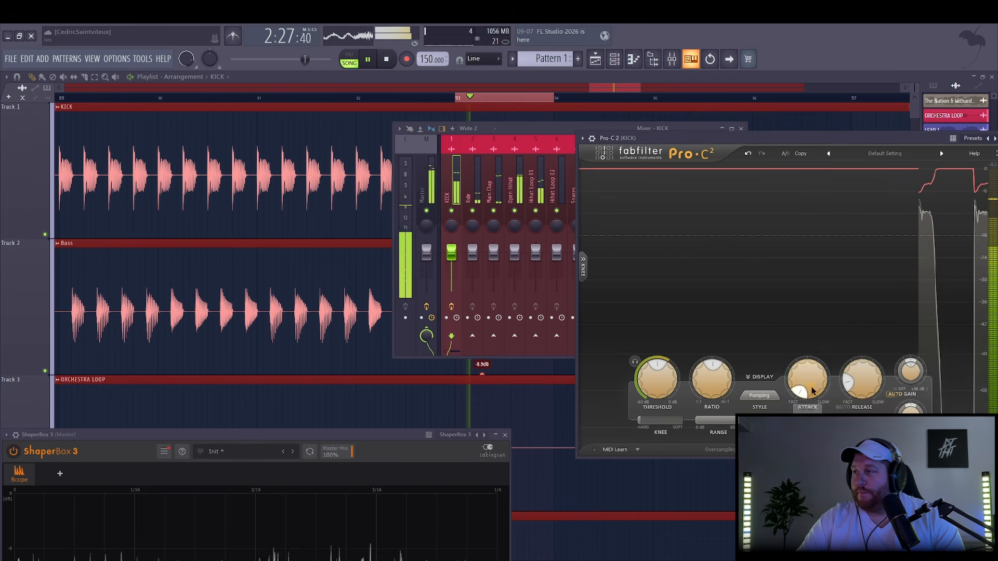
# Lengthen Pro-C 2's attack on the kick to about 2.9 ms while listening to the full mix
pyautogui.moveTo(813, 381); pyautogui.dragTo(814, 367)
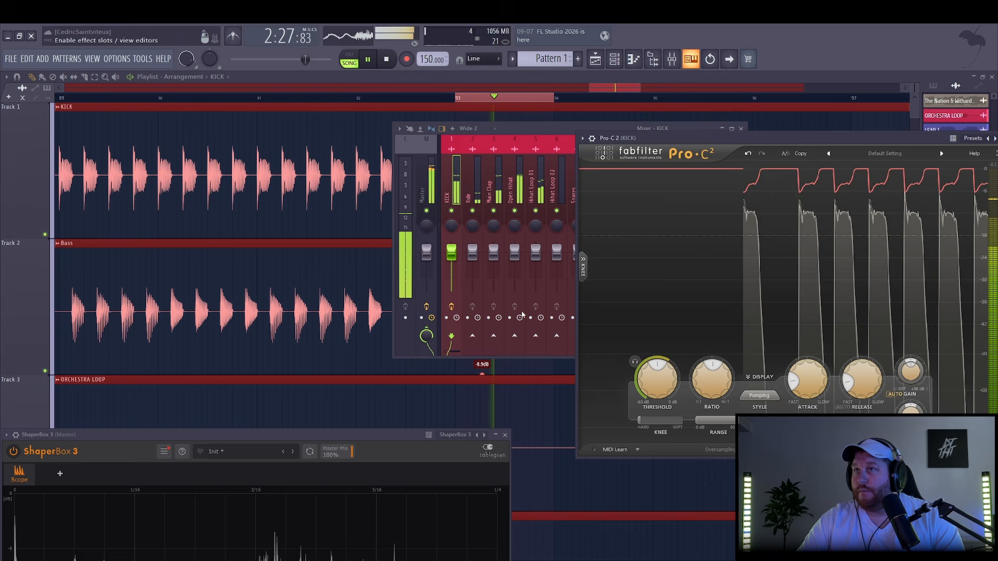
pyautogui.press('space')
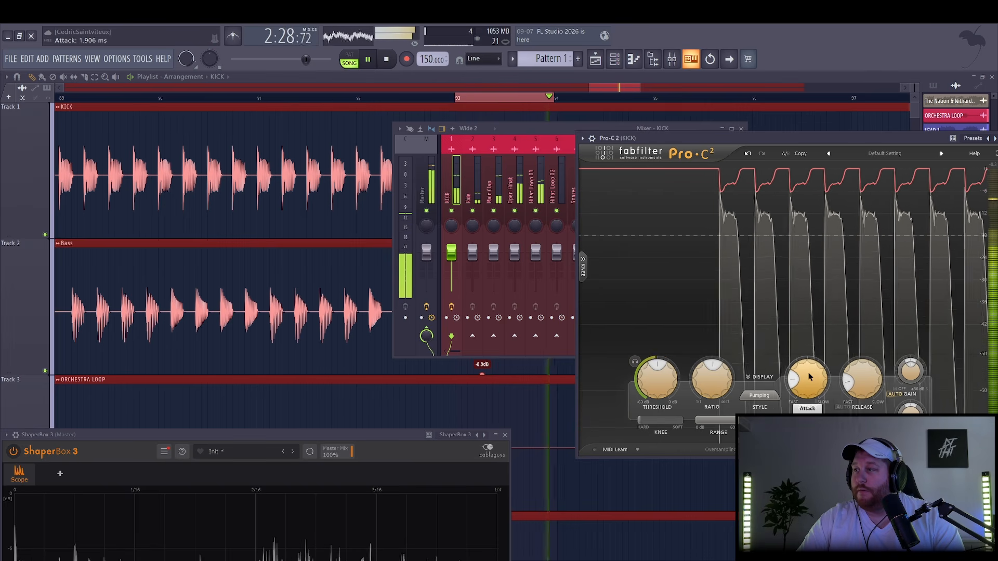
pyautogui.moveTo(813, 378); pyautogui.dragTo(821, 339)
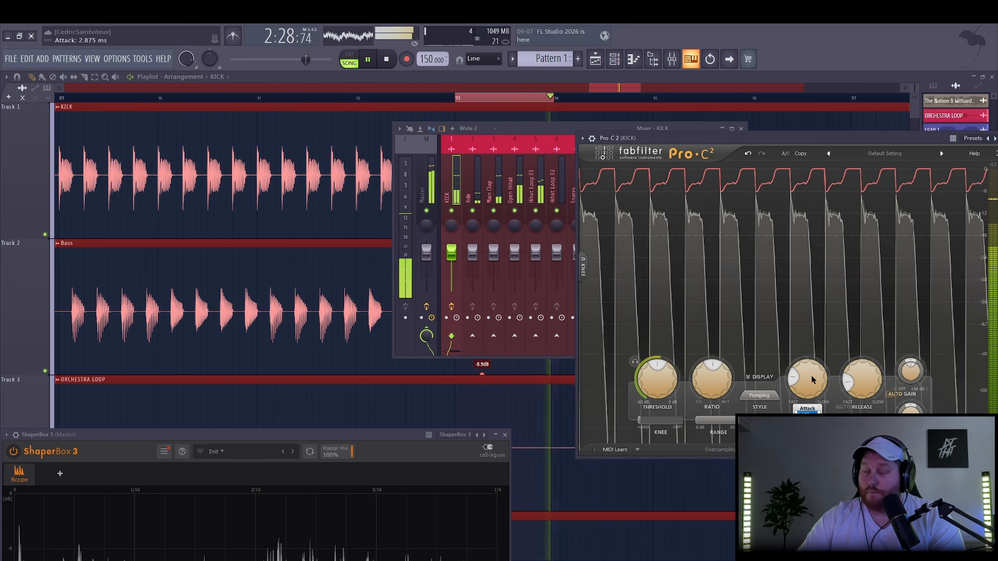
pyautogui.moveTo(813, 380); pyautogui.dragTo(784, 360)
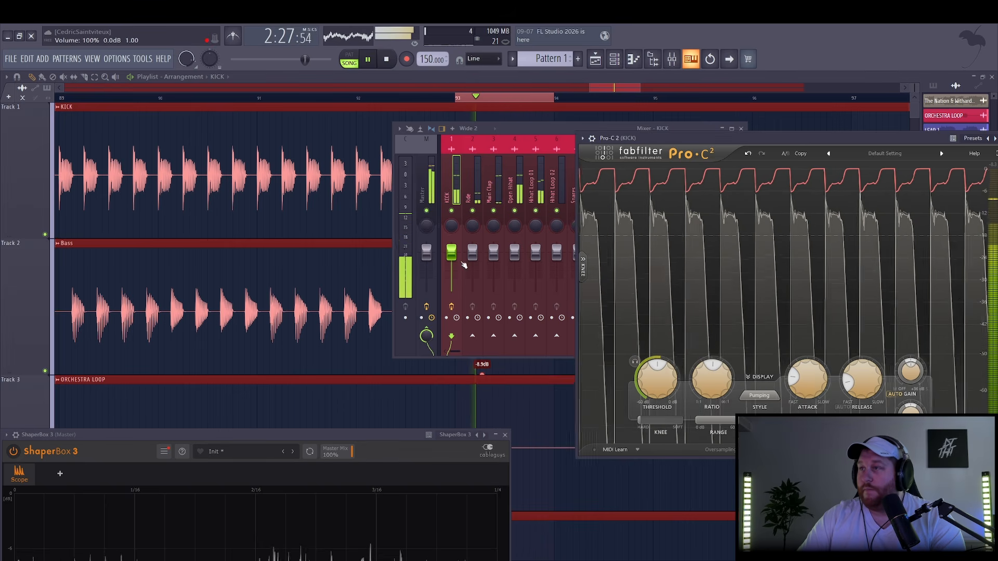
# Set the wet gain of the kick's Pro-C 2 to 0.25 dB
pyautogui.scroll(2, 915, 378)
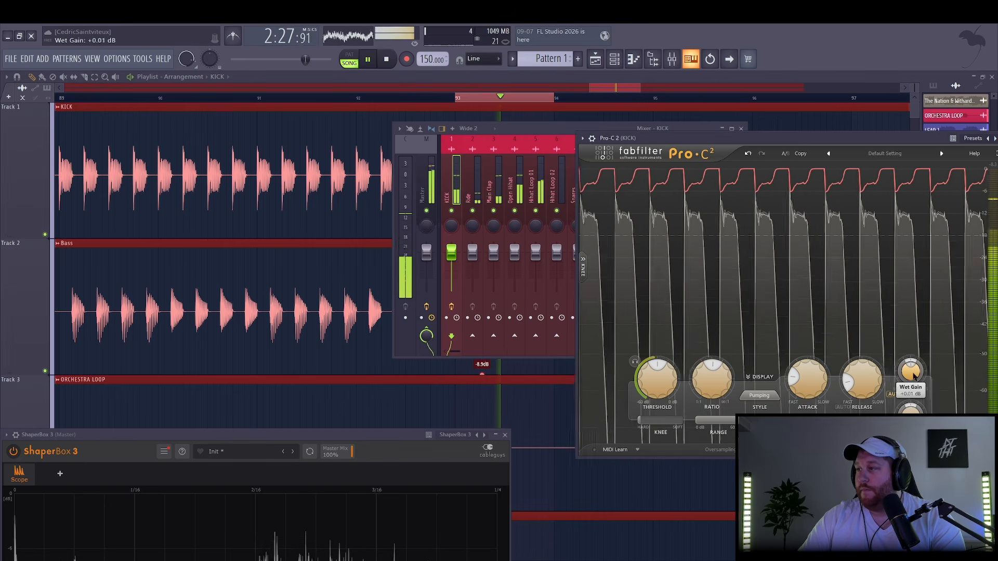
pyautogui.doubleClick(916, 375)
pyautogui.write('0.25')
pyautogui.press('Return')
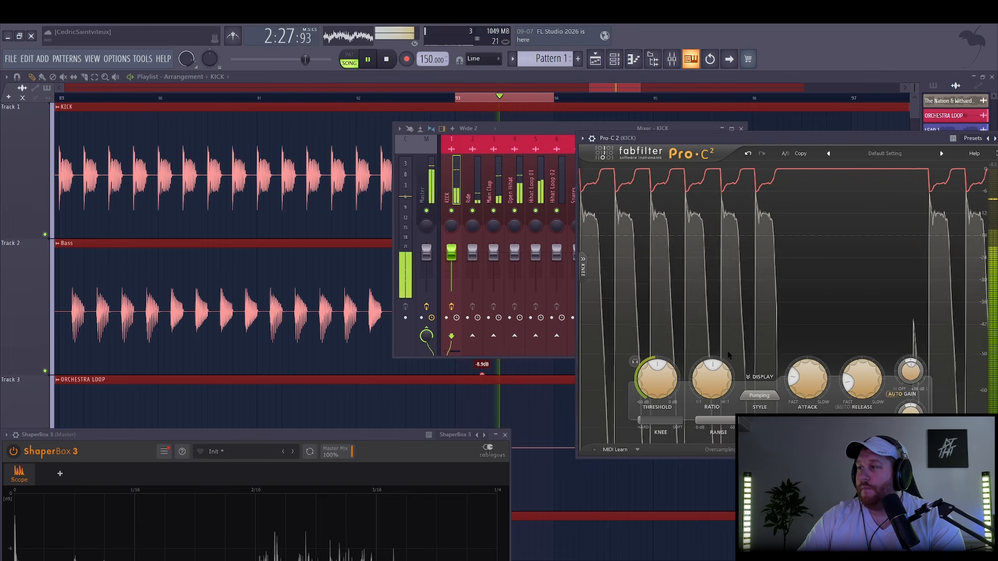
# Try a slower Pro-C 2 attack, compare the KICK effect slots on and off in the full mix, and shorten the attack again
pyautogui.moveTo(808, 378)
pyautogui.mouseDown()
pyautogui.moveTo(815, 350)
pyautogui.moveTo(801, 393)
pyautogui.moveTo(815, 383)
pyautogui.mouseUp()
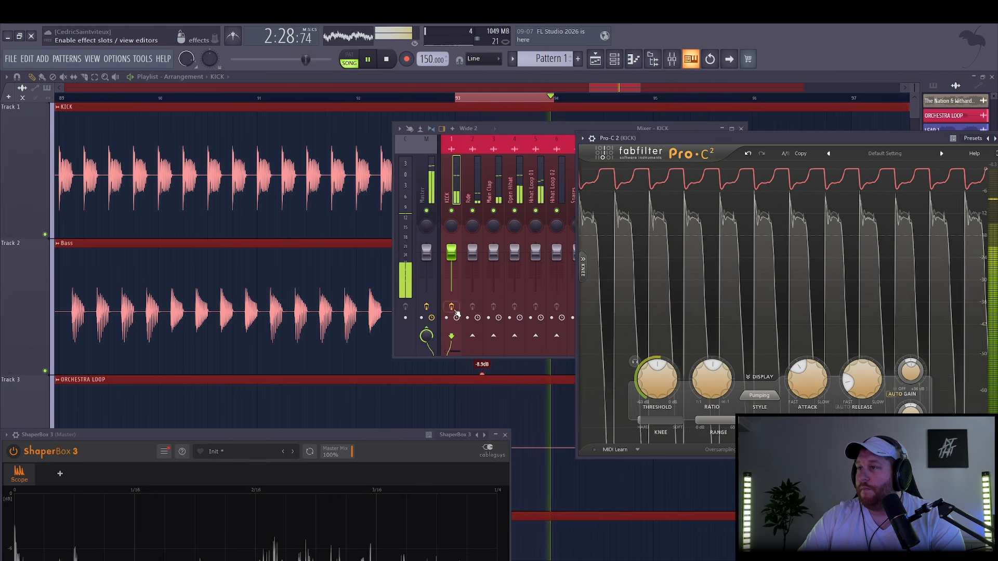
pyautogui.click(453, 310)
pyautogui.click(453, 310)
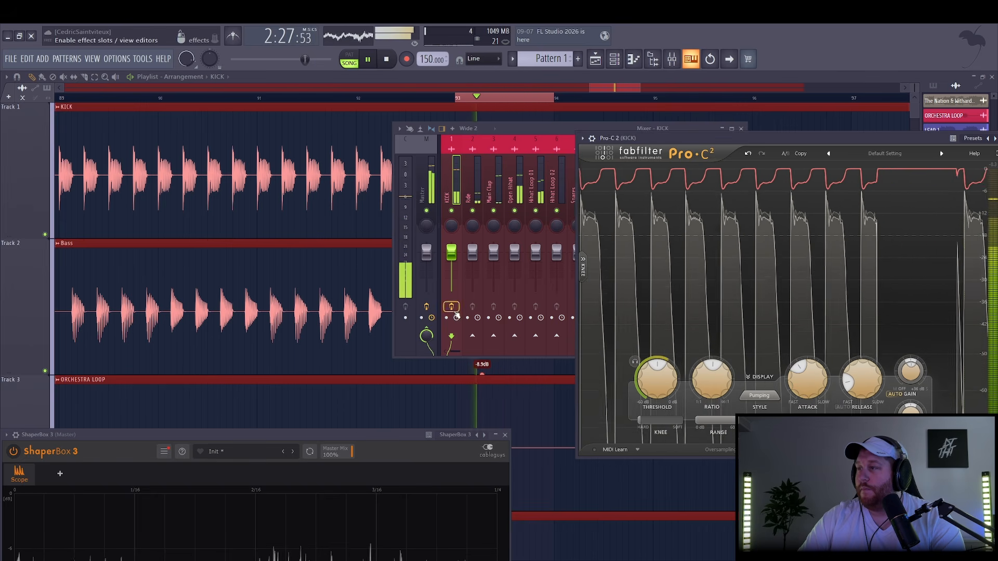
pyautogui.moveTo(802, 379); pyautogui.dragTo(808, 411)
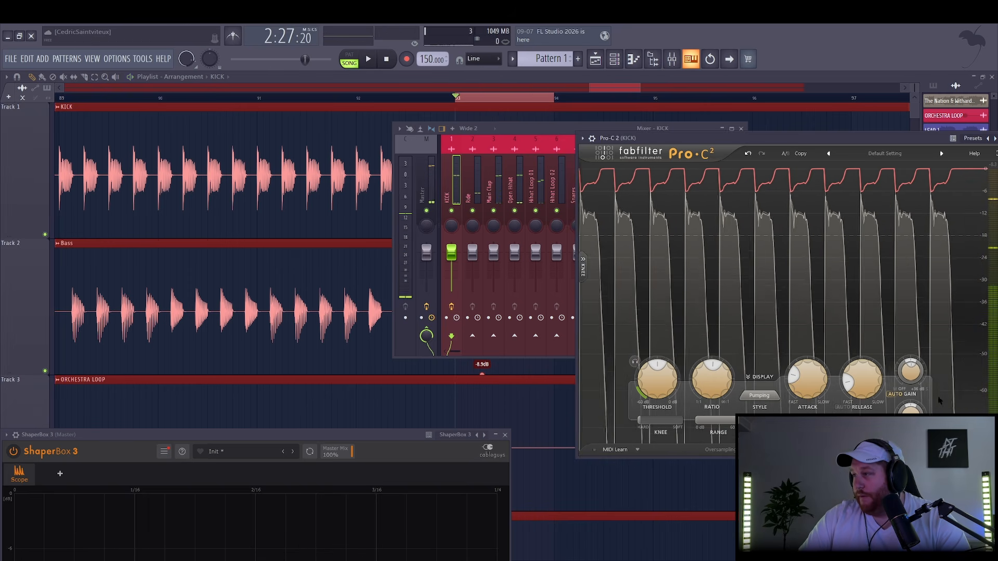
# Toggle the KICK channel's effect slots for comparison, then clear the loop selection and play the mix from around bar 91
pyautogui.click(452, 308)
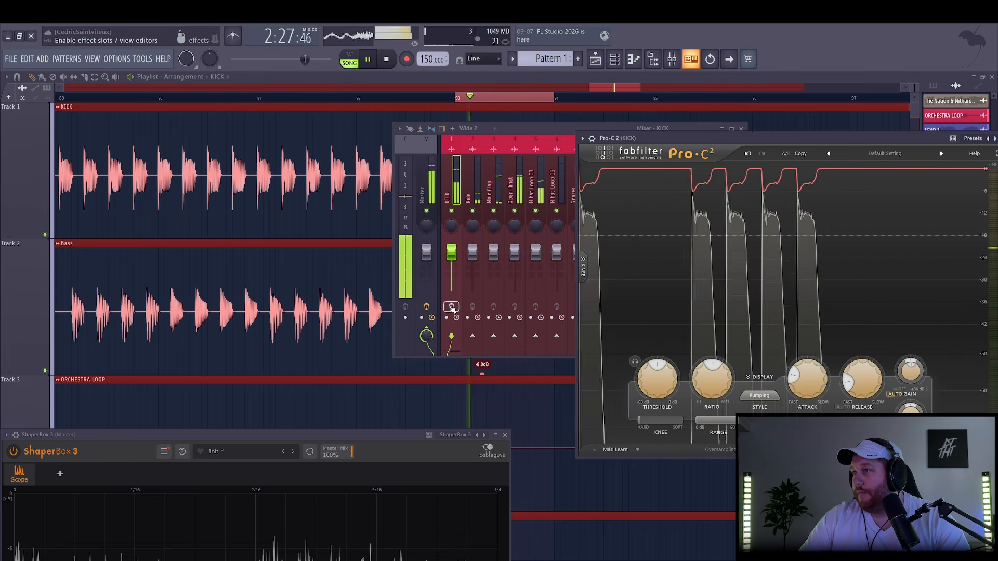
pyautogui.click(245, 101)
pyautogui.click(246, 104)
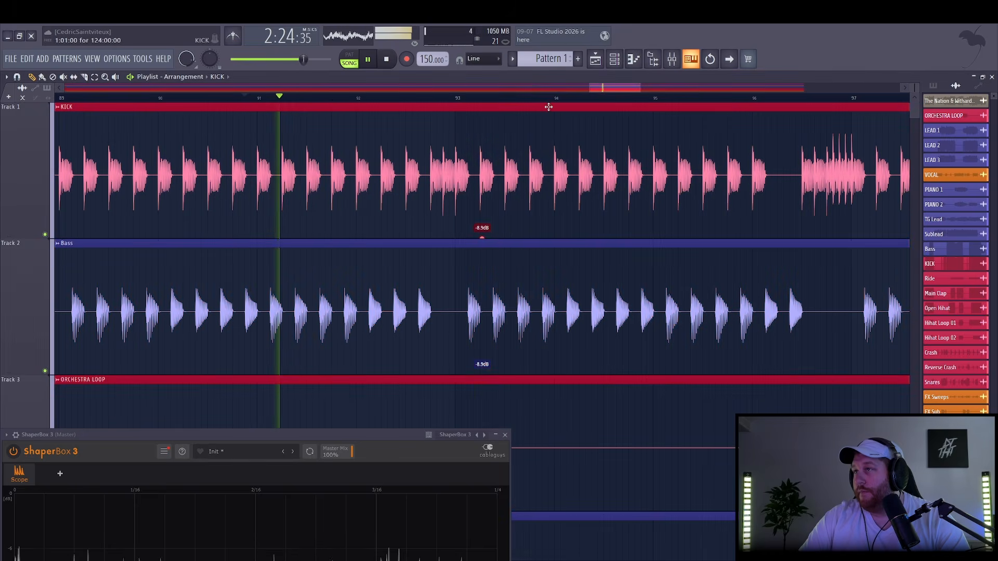
# Reopen Pro-C 2 from the KICK channel and lengthen its attack slightly while the full mix plays
pyautogui.click(673, 60)
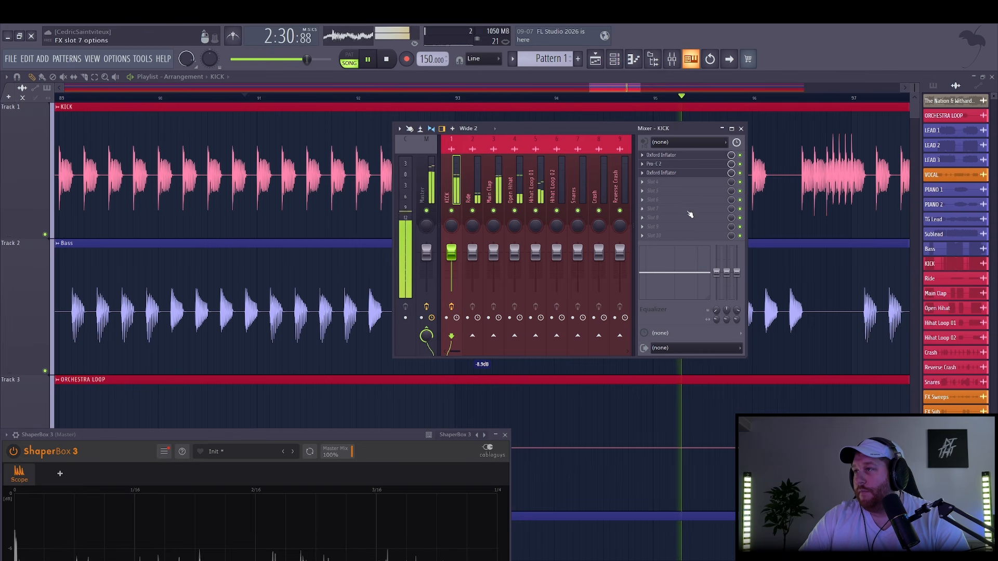
pyautogui.click(685, 165)
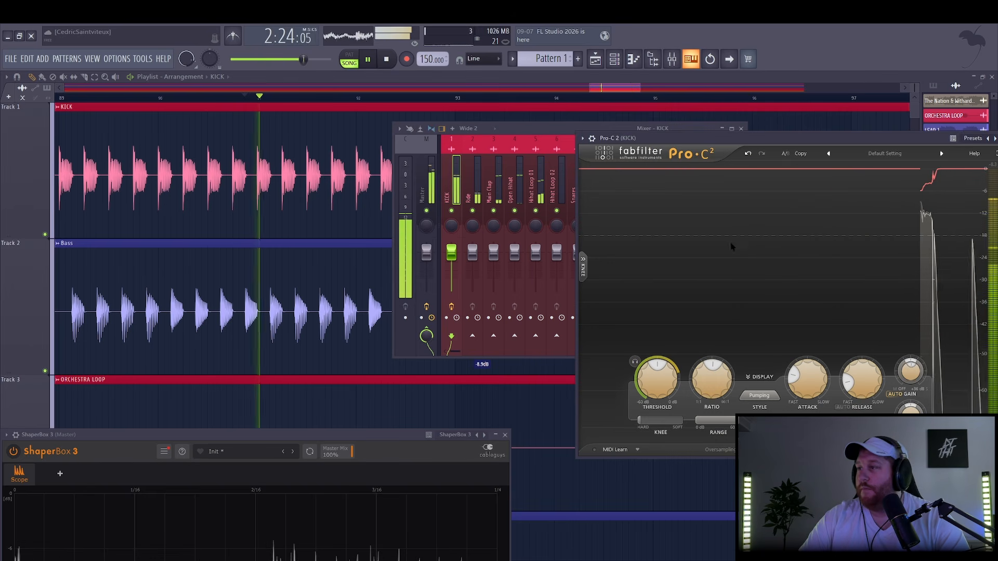
pyautogui.moveTo(812, 391)
pyautogui.mouseDown()
pyautogui.moveTo(819, 352)
pyautogui.moveTo(818, 372)
pyautogui.mouseUp()
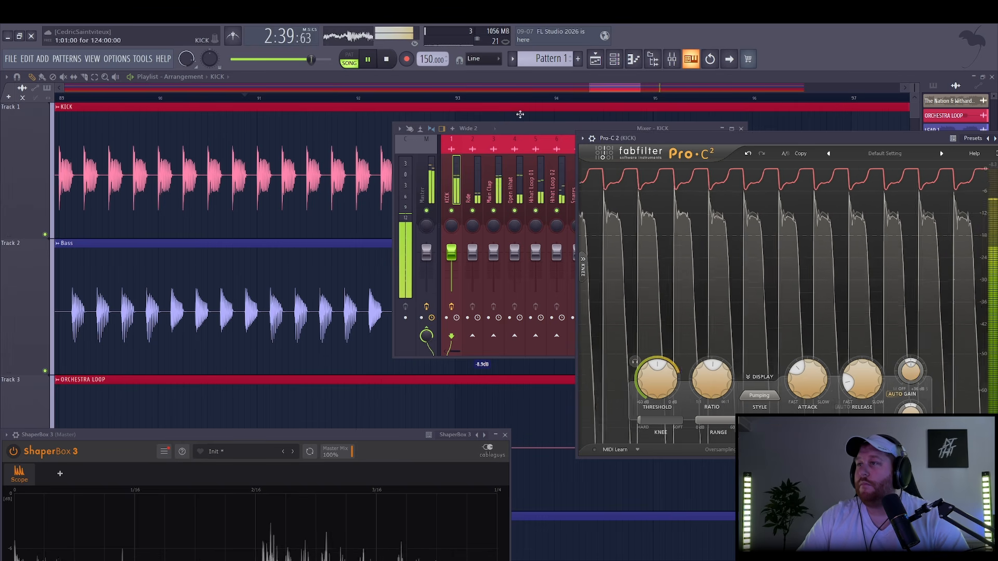
# Bring the ShaperBox 3 scope into fuller view, solo the kick and raise Pro-C 2's wet gain to 1.50 dB
pyautogui.moveTo(302, 441); pyautogui.dragTo(294, 271)
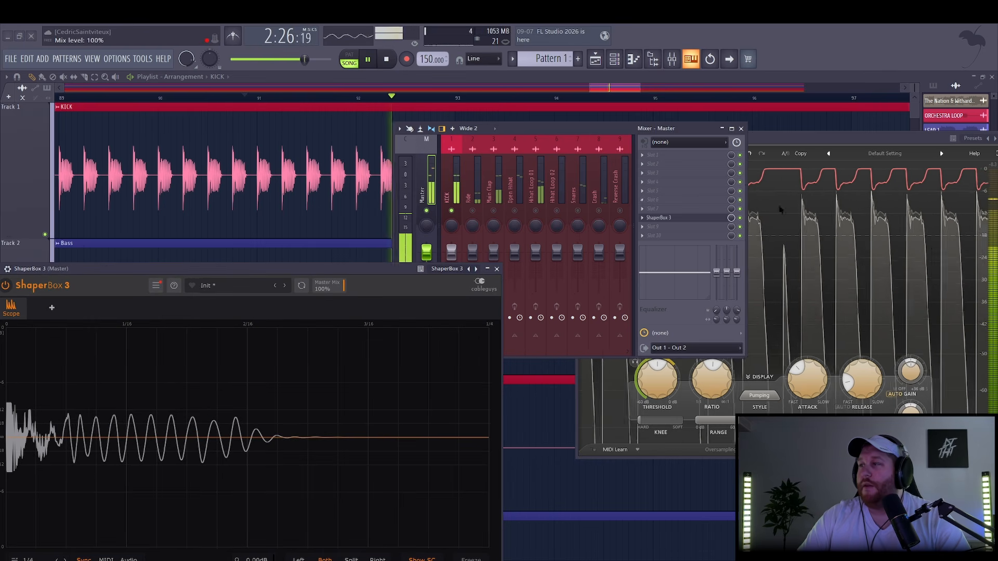
pyautogui.click(913, 379)
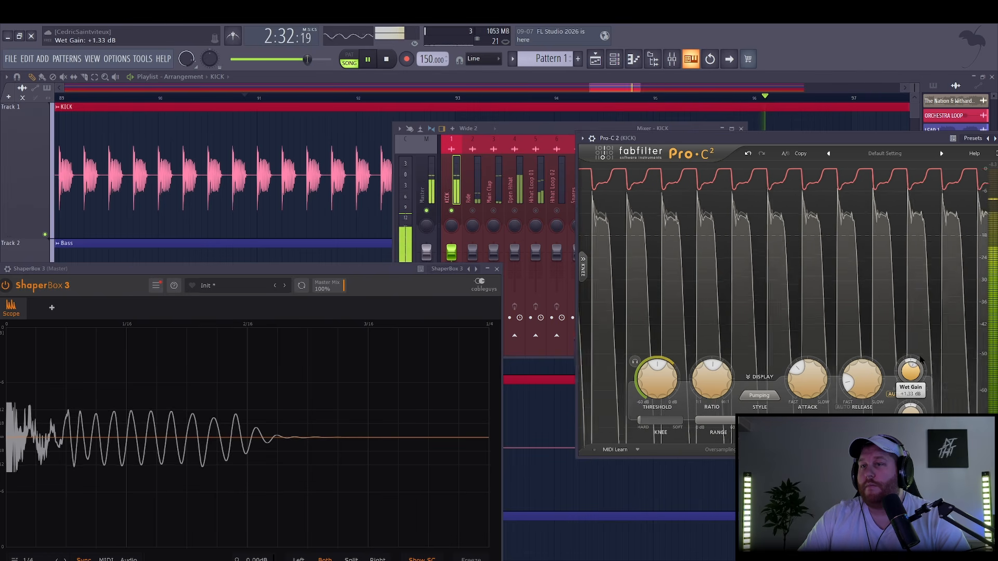
pyautogui.click(909, 394)
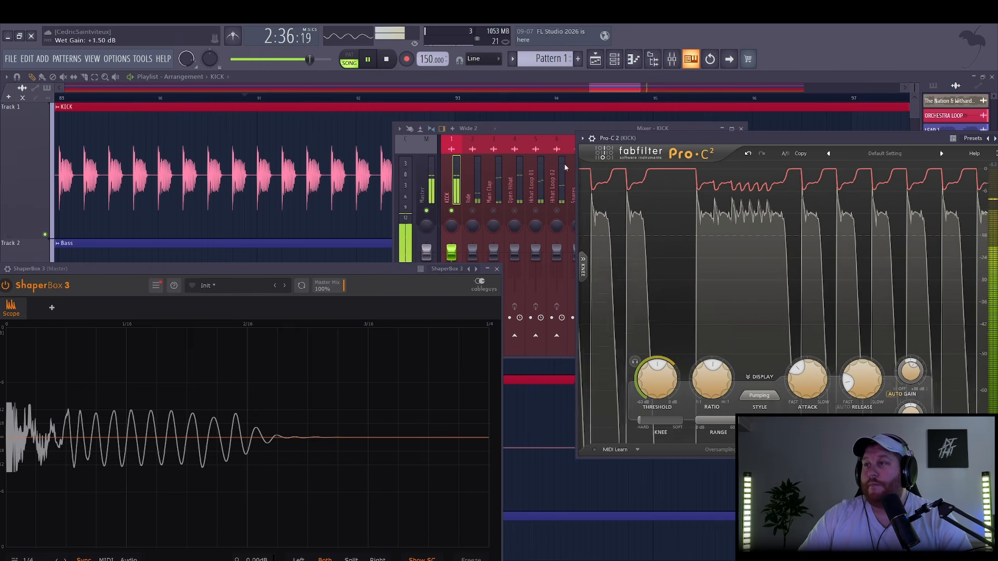
# Unsolo the kick and fine-tune Pro-C 2's wet gain to about 1.44 dB against the full mix
pyautogui.click(456, 211)
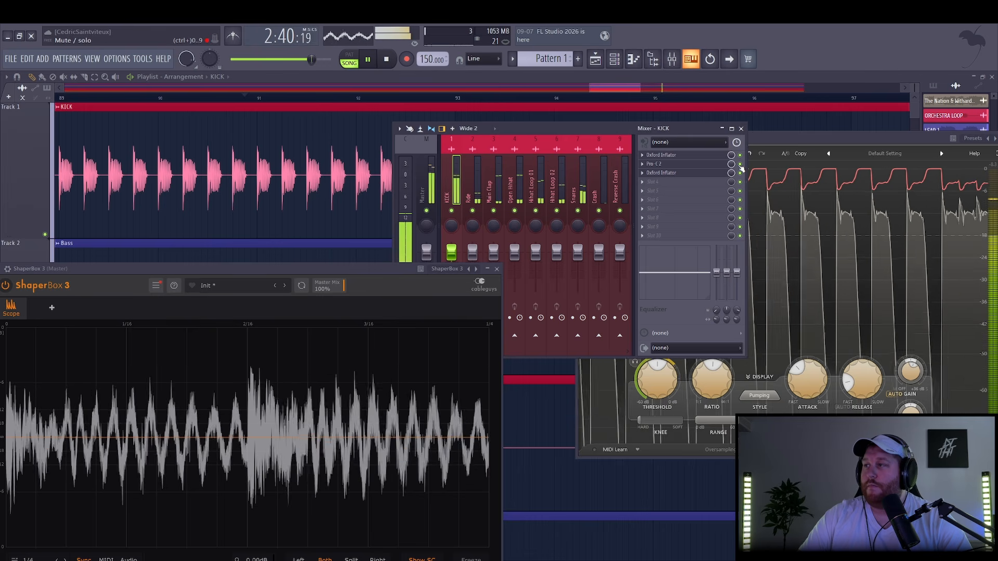
pyautogui.click(914, 381)
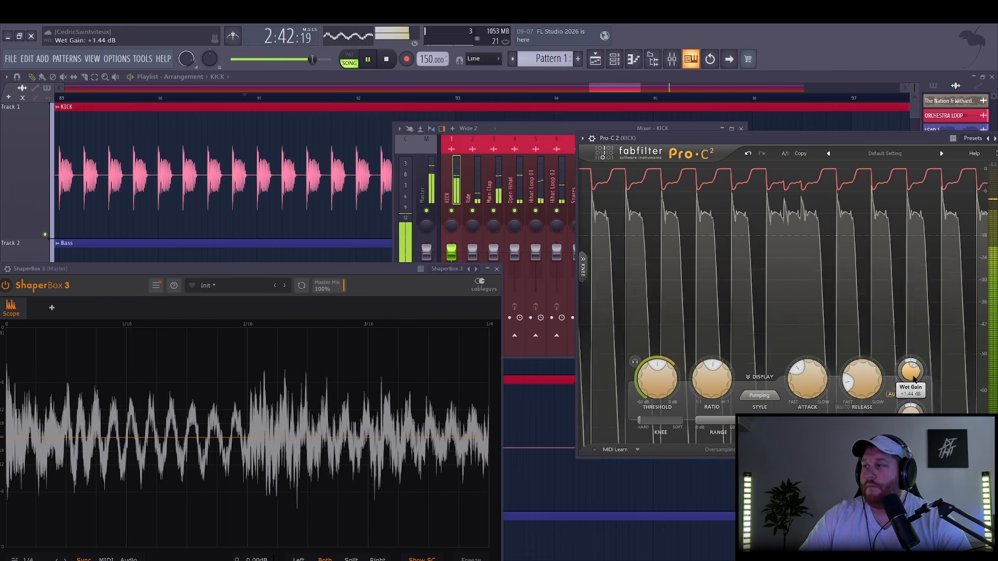
pyautogui.doubleClick(911, 371)
pyautogui.press('BackSpace')
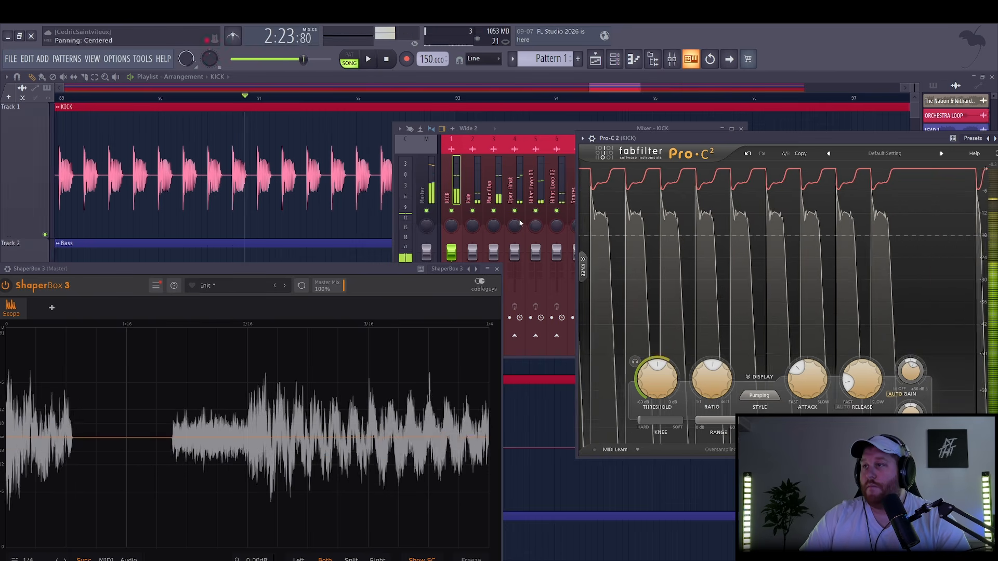
# Move the ShaperBox 3 scope clear of the mixer and listen to the processed kick in the full mix
pyautogui.click(500, 133)
pyautogui.click(422, 197)
pyautogui.moveTo(312, 269); pyautogui.dragTo(218, 338)
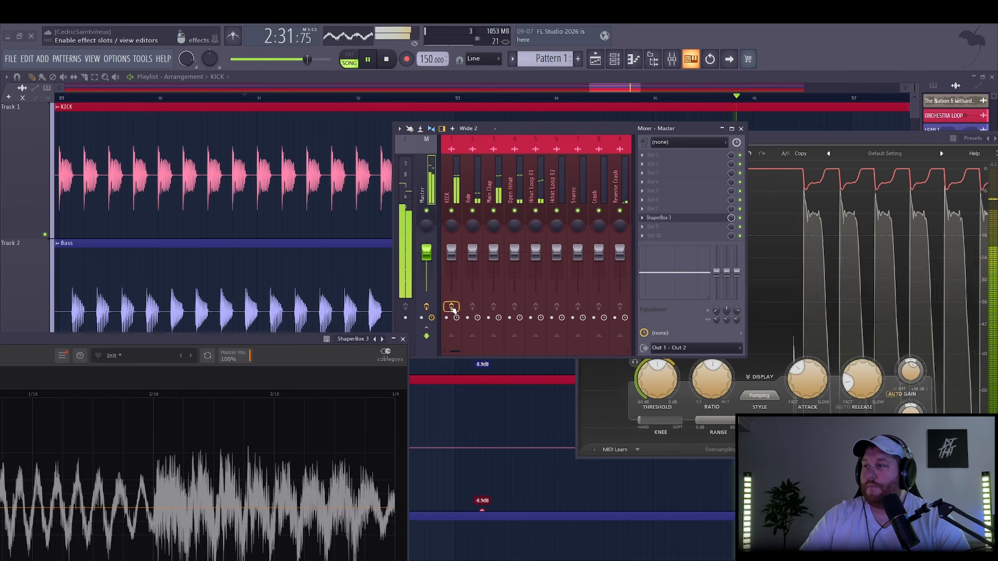
pyautogui.click(649, 367)
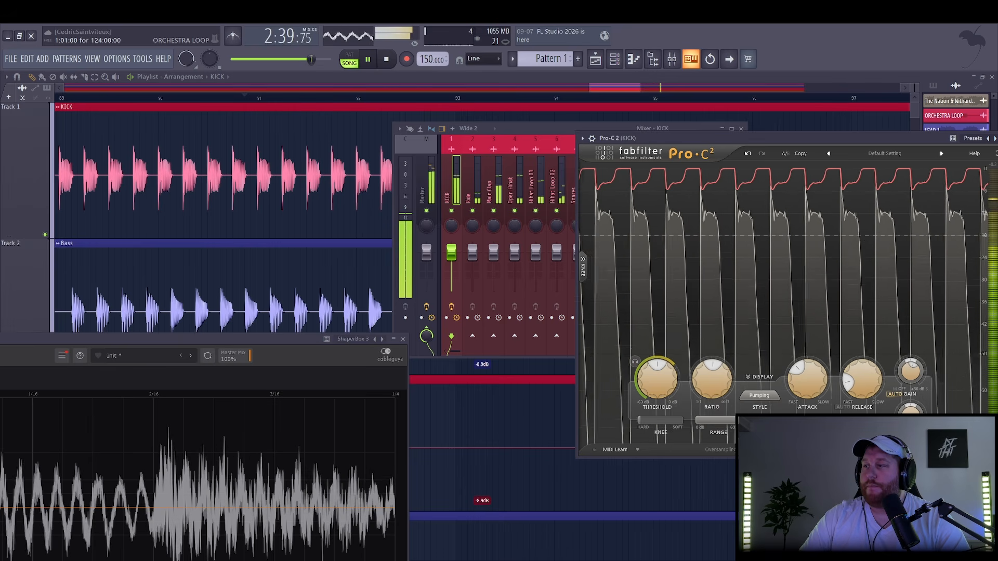
pyautogui.press('space')
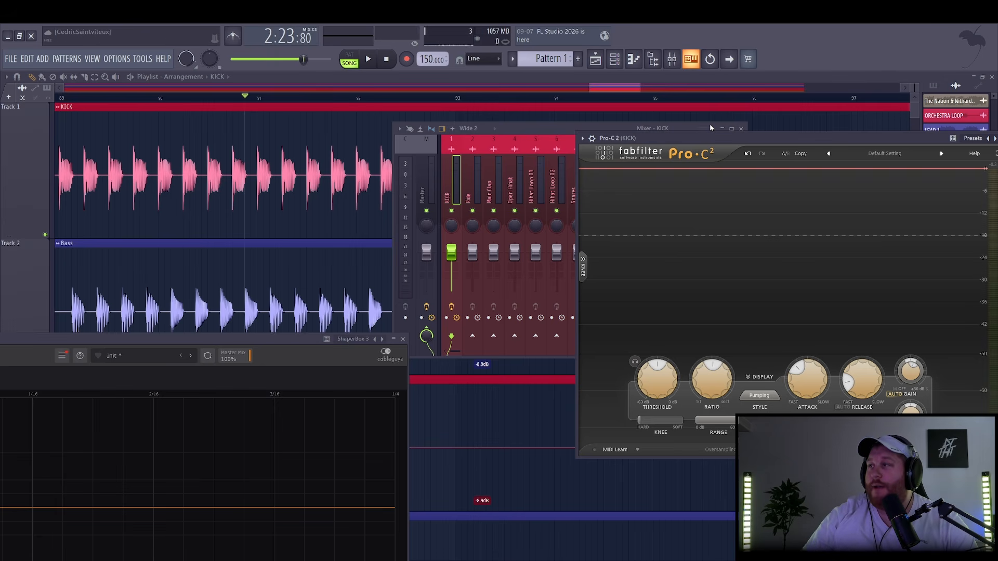
# Move Pro-C 2 clear of the KICK channel and compare its effect slots off and on during playback
pyautogui.moveTo(720, 136); pyautogui.dragTo(591, 145)
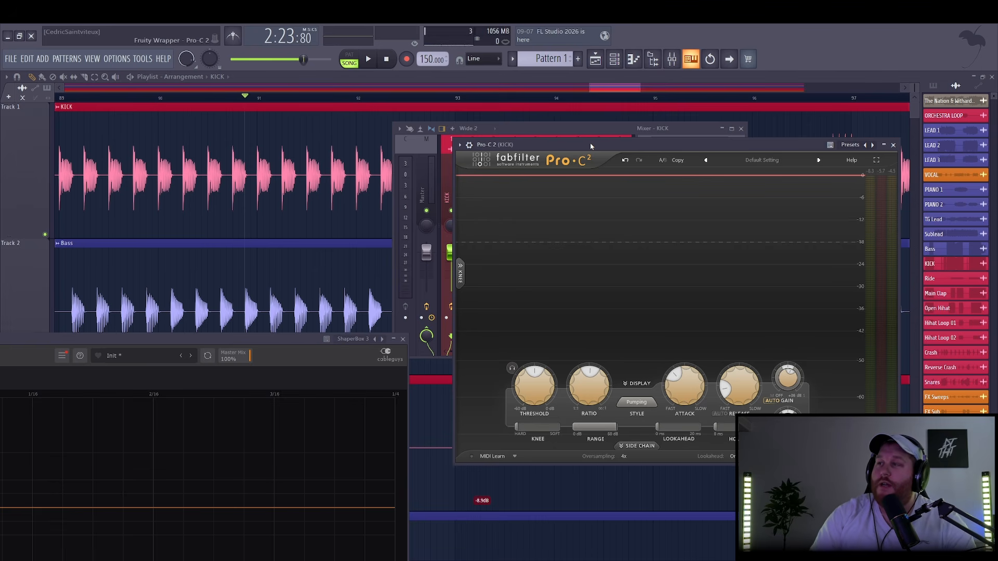
pyautogui.moveTo(590, 145); pyautogui.dragTo(651, 228)
pyautogui.press('space')
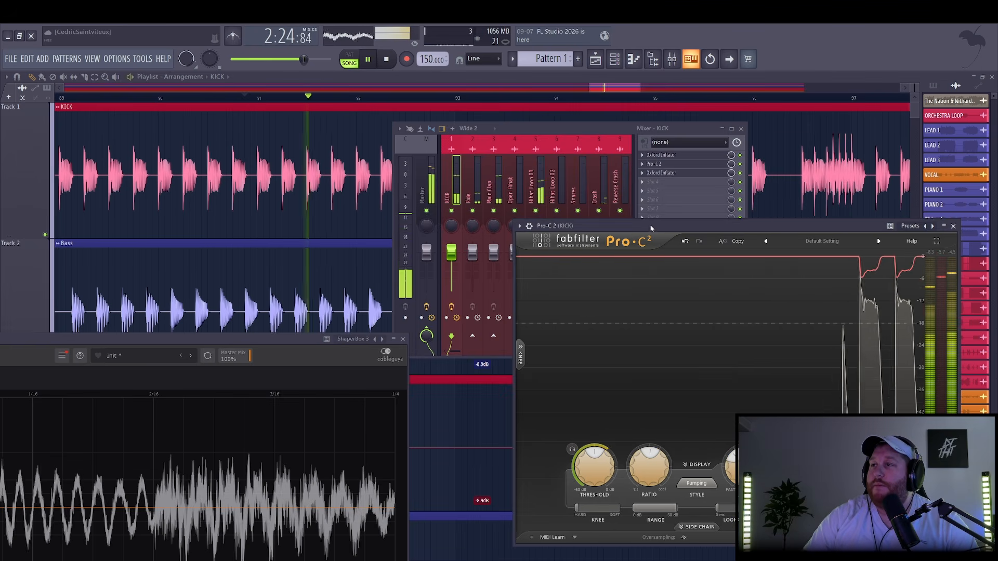
pyautogui.click(454, 309)
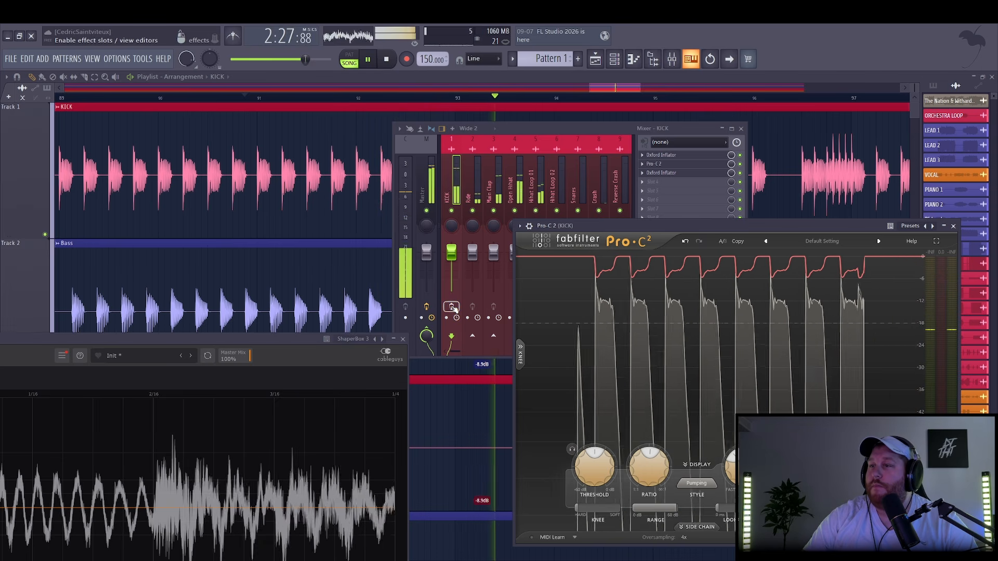
pyautogui.click(454, 309)
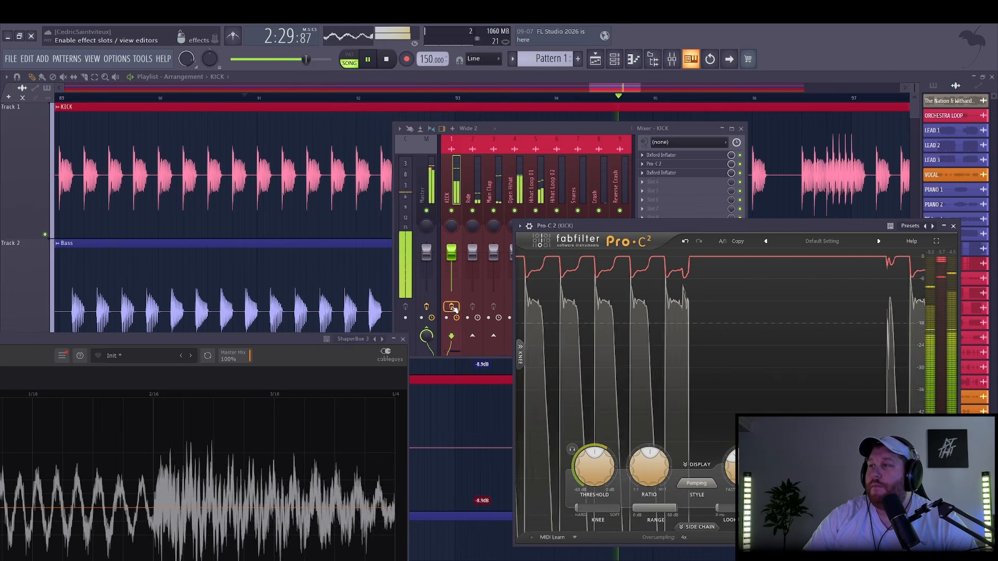
pyautogui.press('space')
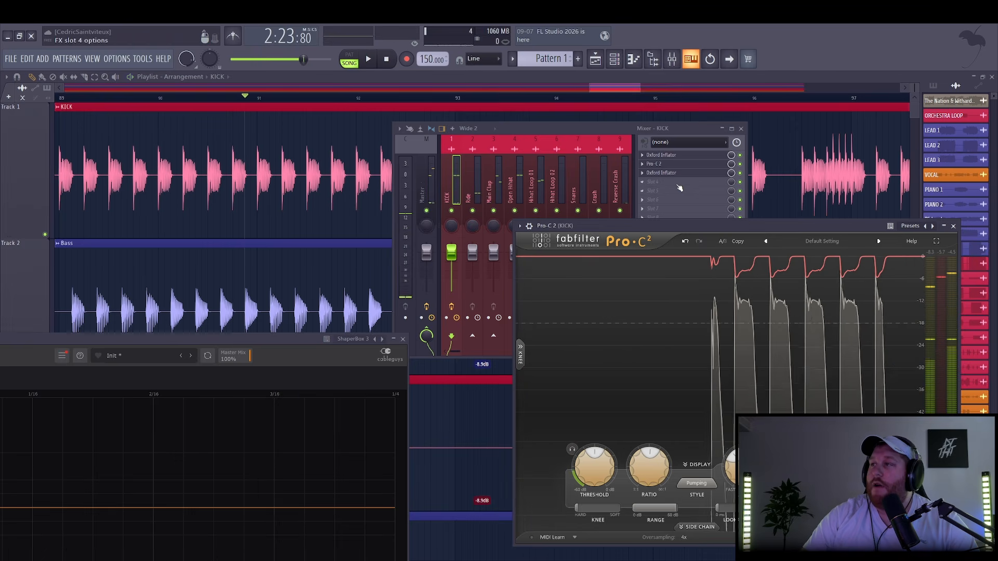
# Move the KICK's second Oxford Inflator down to slot 4 and load Pro-Q 4 into slot 3
pyautogui.moveTo(676, 173); pyautogui.dragTo(656, 181)
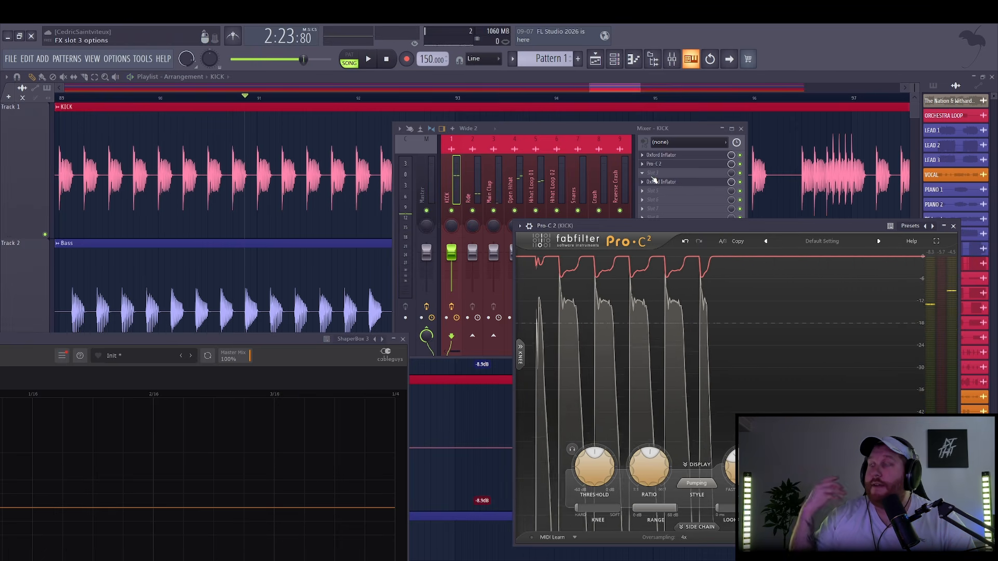
pyautogui.click(654, 176)
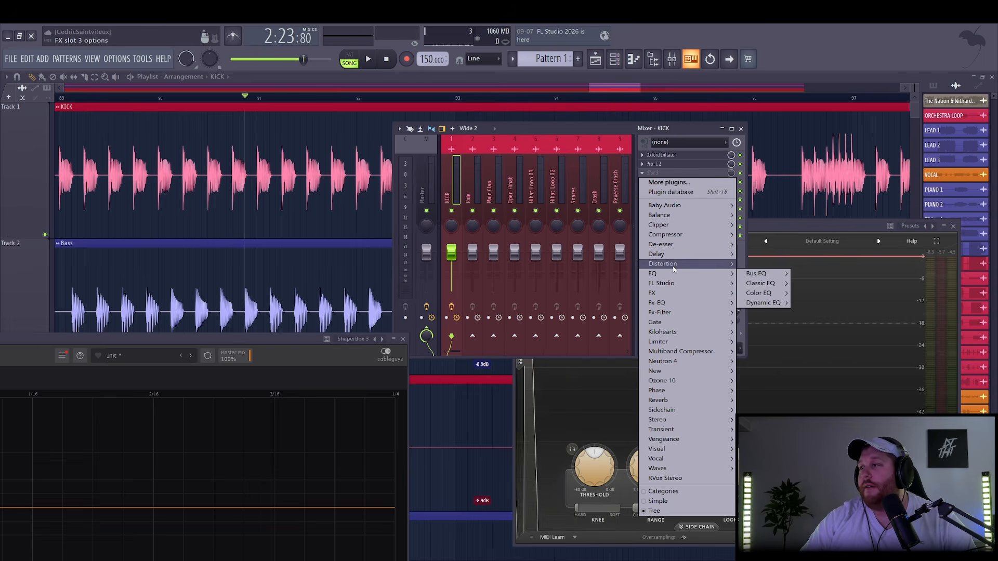
pyautogui.click(831, 303)
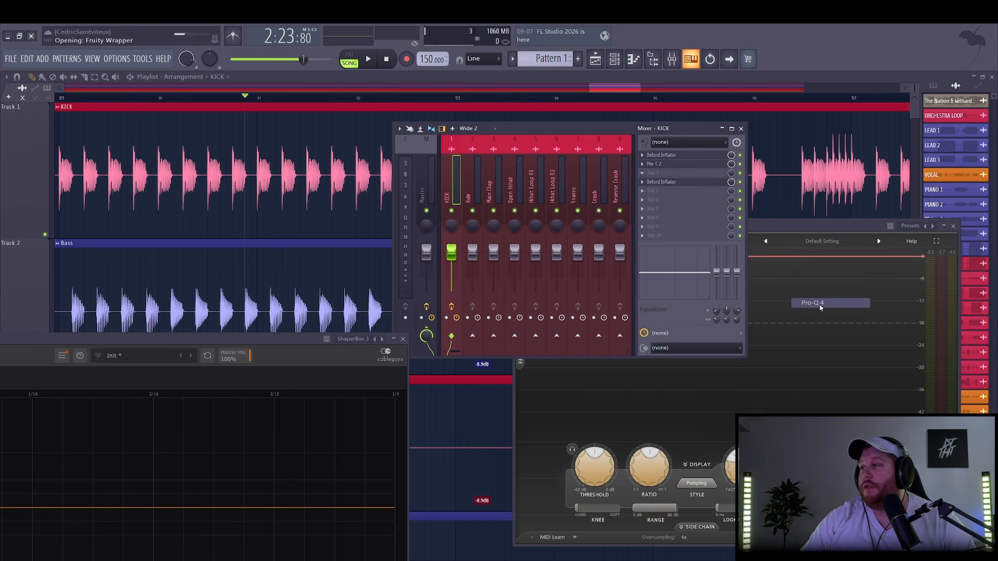
# Add a bell boost of about 1.7 dB near 801 Hz in the kick's Pro-Q 4 while the mix plays
pyautogui.press('space')
pyautogui.moveTo(366, 207); pyautogui.dragTo(482, 129)
pyautogui.moveTo(738, 294); pyautogui.dragTo(758, 273)
pyautogui.press('space')
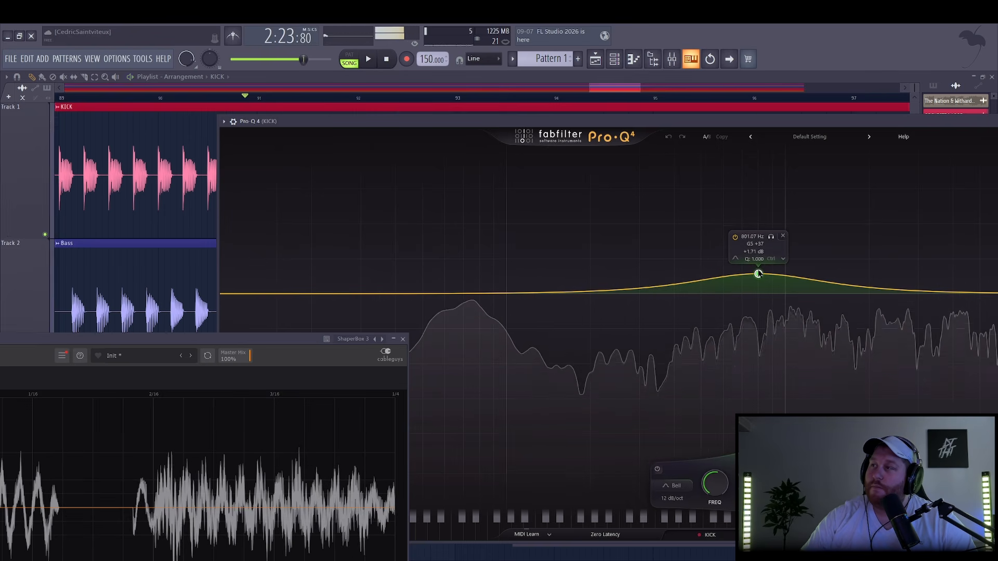
# Audition the midrange bell against the full mix and refine it to about 737 Hz with a gain of about 0.43 dB
pyautogui.moveTo(666, 125); pyautogui.dragTo(610, 108)
pyautogui.moveTo(311, 338); pyautogui.dragTo(245, 344)
pyautogui.press('space')
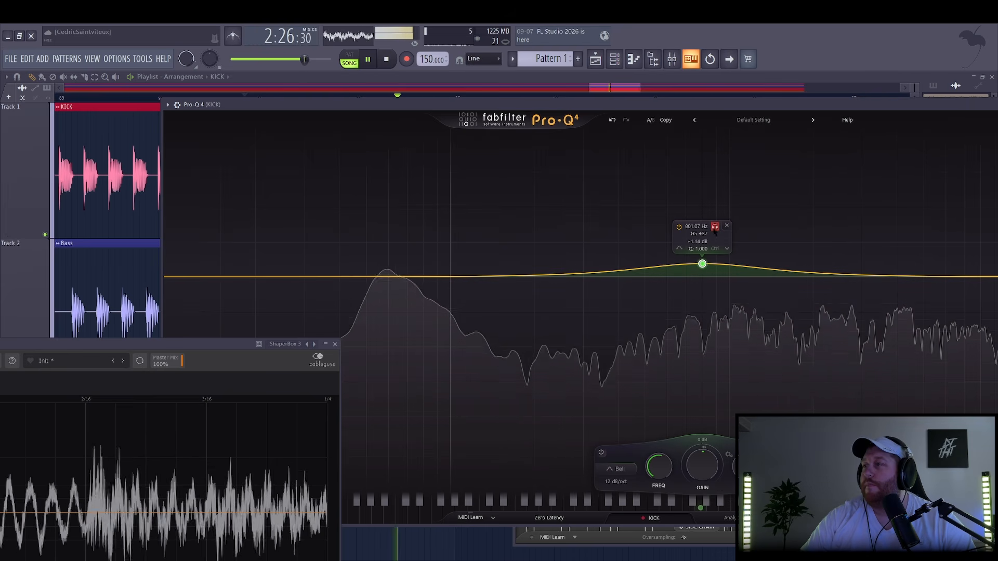
pyautogui.moveTo(724, 186)
pyautogui.mouseDown()
pyautogui.moveTo(733, 183)
pyautogui.moveTo(712, 179)
pyautogui.mouseUp()
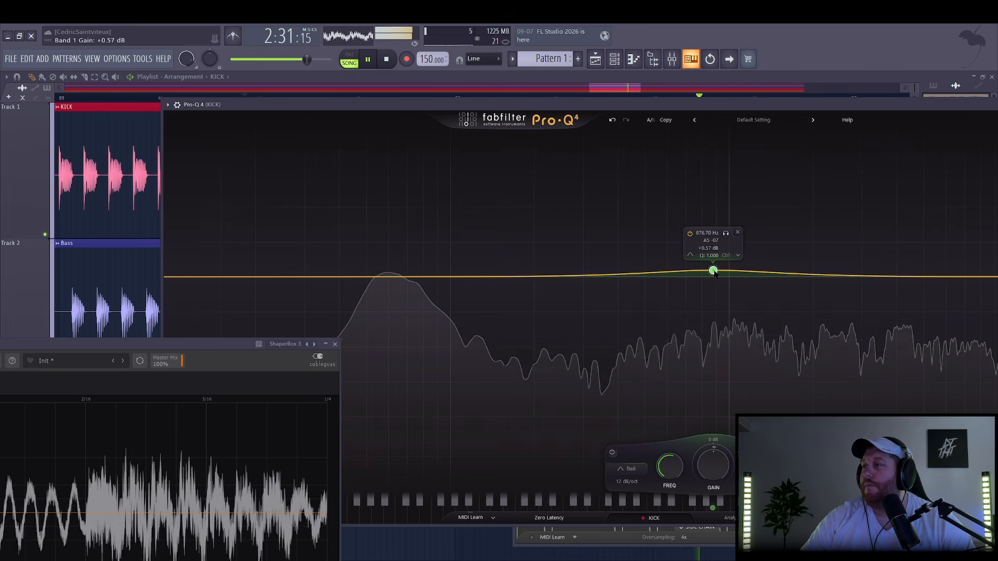
pyautogui.moveTo(714, 273); pyautogui.dragTo(699, 272)
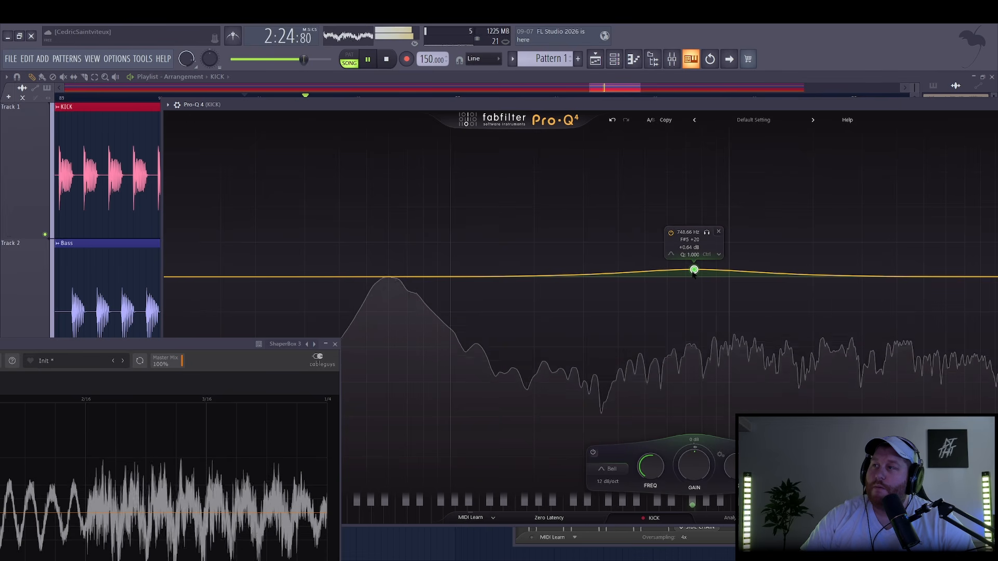
pyautogui.moveTo(692, 275); pyautogui.dragTo(691, 277)
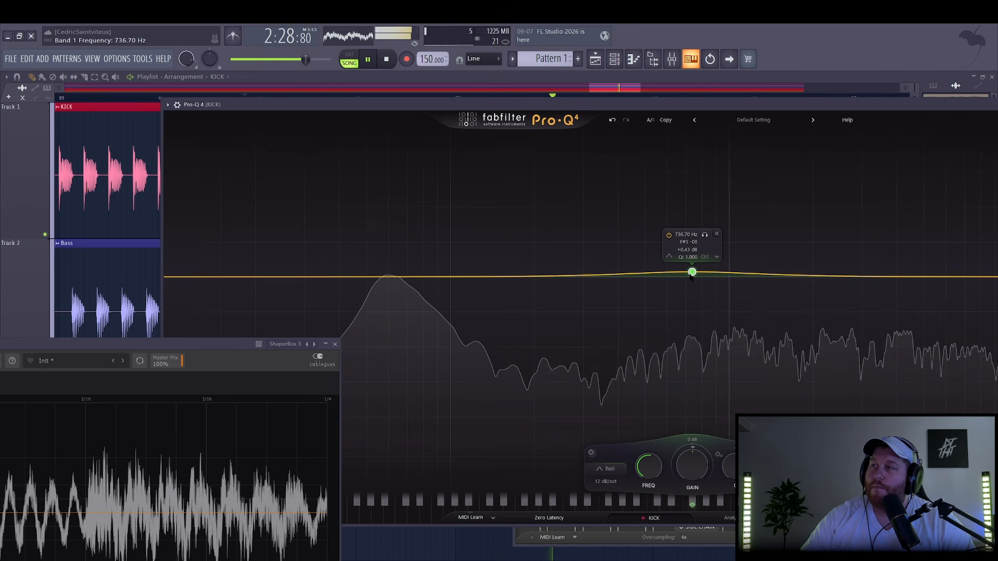
# Add a second bell boost of about 4.6 dB near 10 kHz, audition it soloed and narrow its Q to about 1.2
pyautogui.moveTo(642, 102); pyautogui.dragTo(441, 95)
pyautogui.moveTo(726, 256); pyautogui.dragTo(821, 217)
pyautogui.click(832, 179)
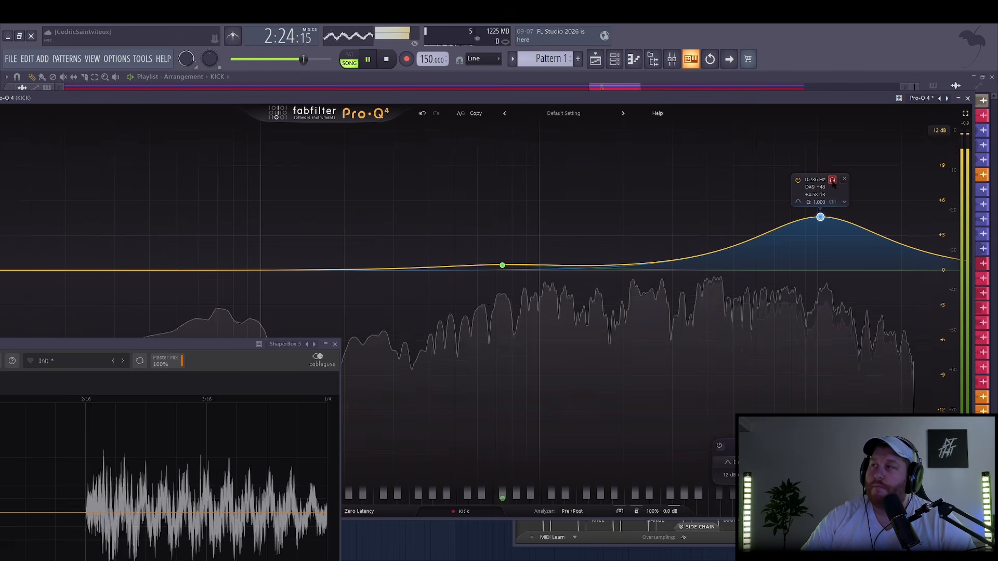
pyautogui.moveTo(833, 171)
pyautogui.mouseDown()
pyautogui.moveTo(802, 172)
pyautogui.moveTo(838, 178)
pyautogui.mouseUp()
pyautogui.scroll(1, 837, 178)
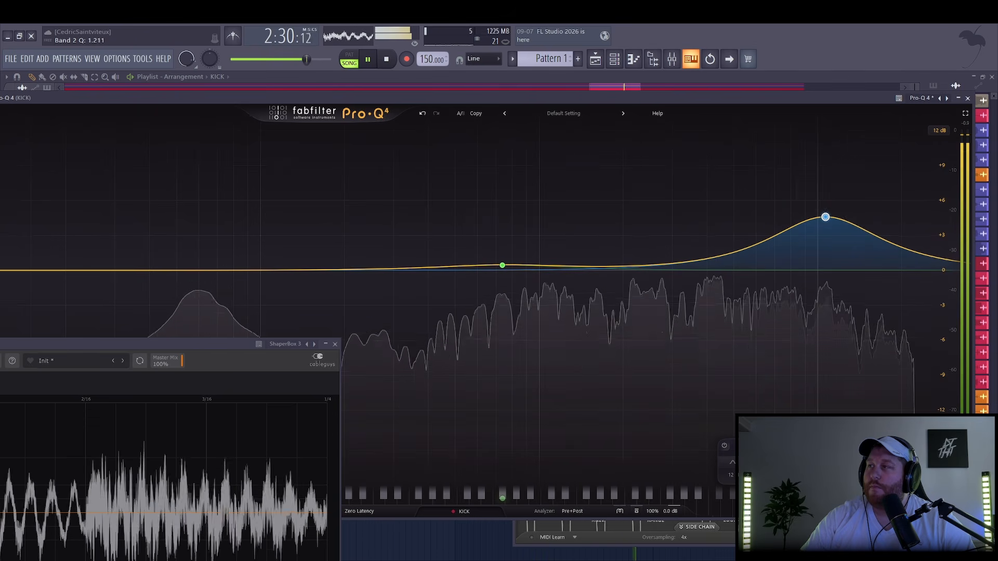
# Lower the high-frequency bell's gain to about 1 dB and shift it slightly lower in frequency while checking the full mix
pyautogui.press('space')
pyautogui.moveTo(825, 217); pyautogui.dragTo(811, 252)
pyautogui.press('space')
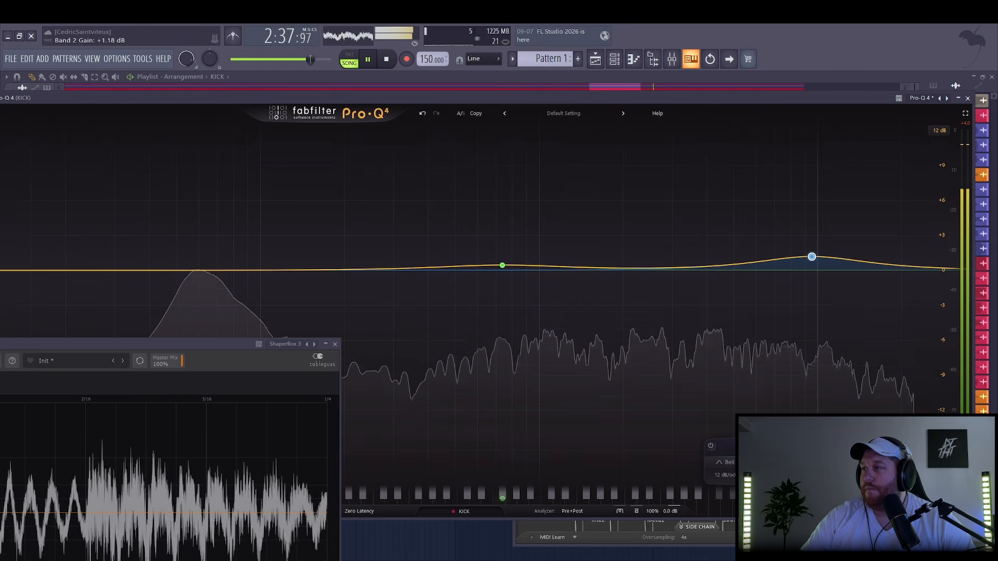
pyautogui.moveTo(811, 257); pyautogui.dragTo(812, 256)
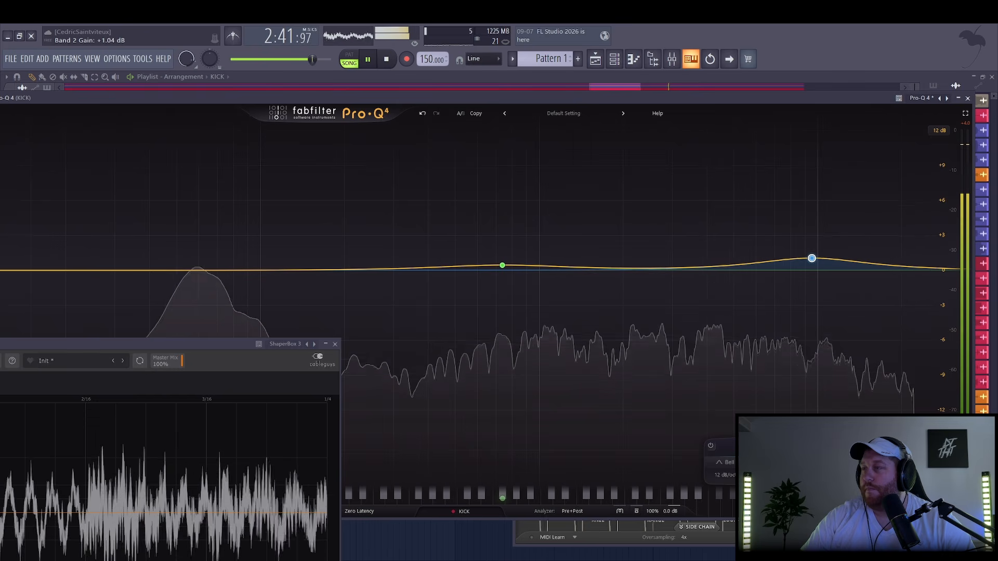
pyautogui.press('space')
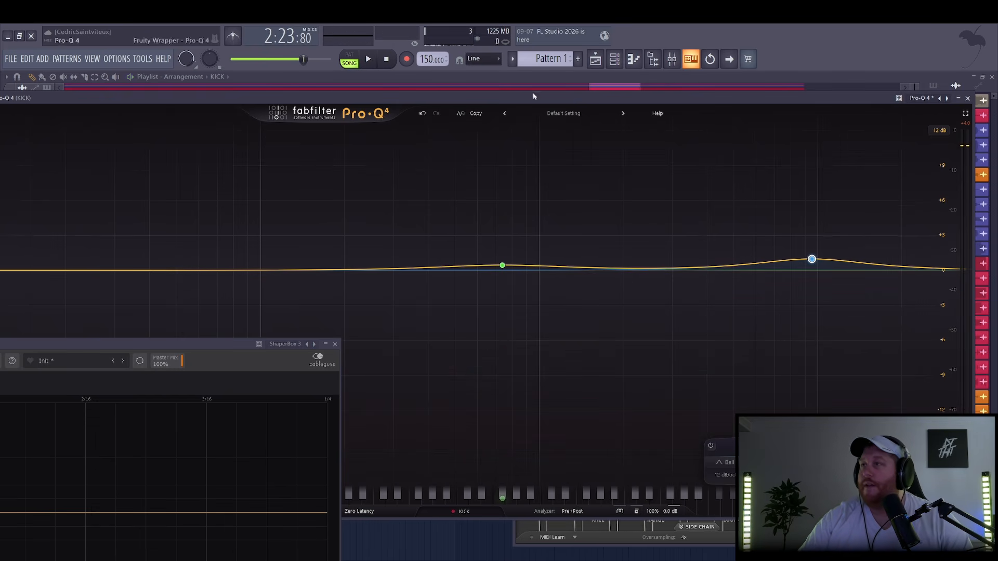
# Move Pro-Q 4 out of the way, zoom the playlist out and play the mix from around bar 89 with the mixer open
pyautogui.moveTo(516, 100); pyautogui.dragTo(611, 374)
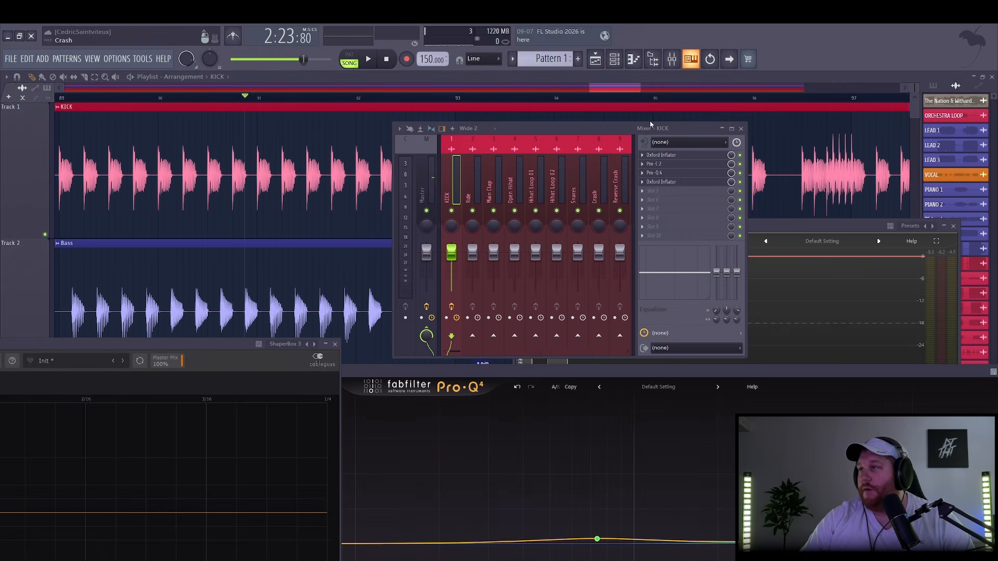
pyautogui.moveTo(620, 88); pyautogui.dragTo(591, 98)
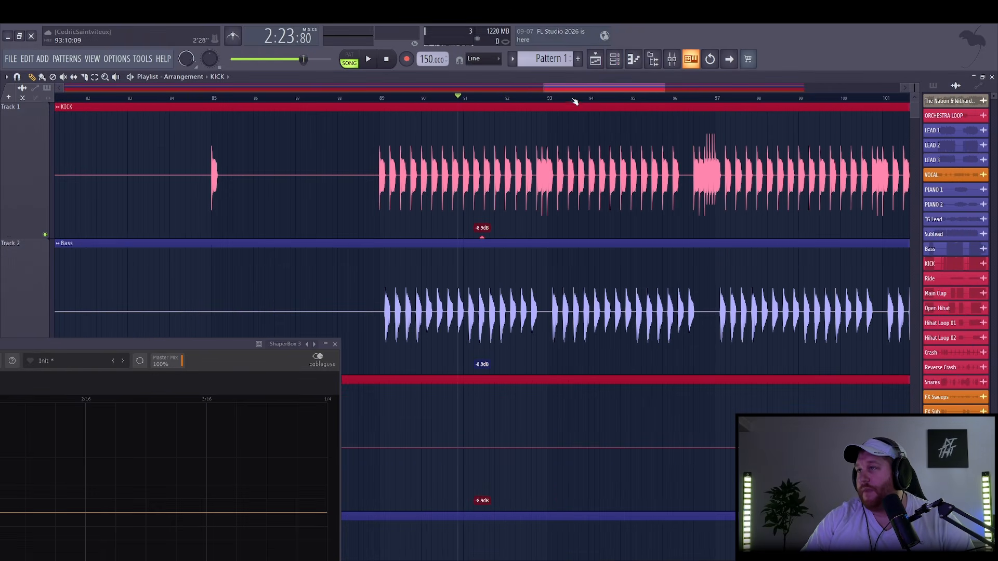
pyautogui.press('space')
pyautogui.press('F9')
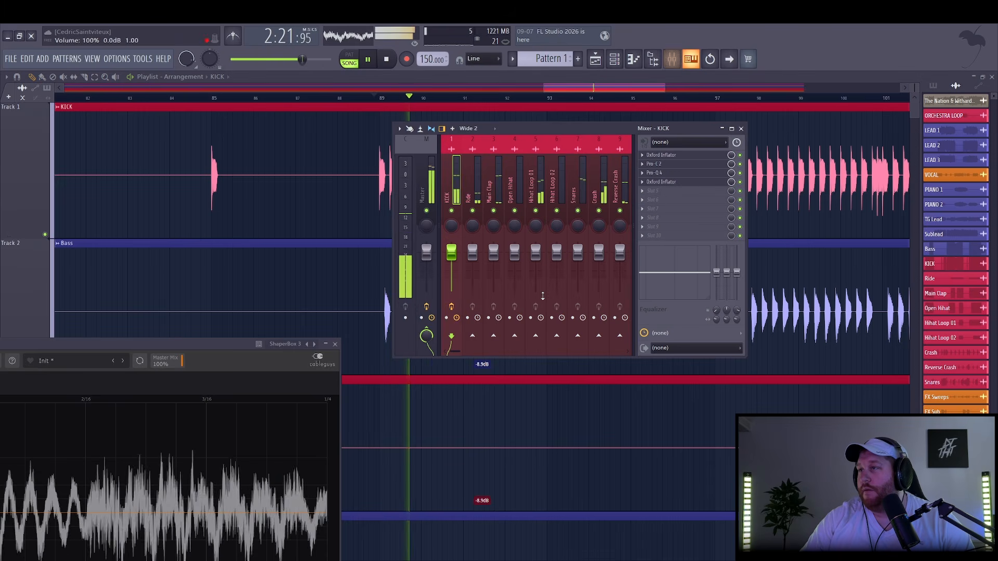
# Compare the kick with and without its insert effects in the full mix and stop playback
pyautogui.click(452, 307)
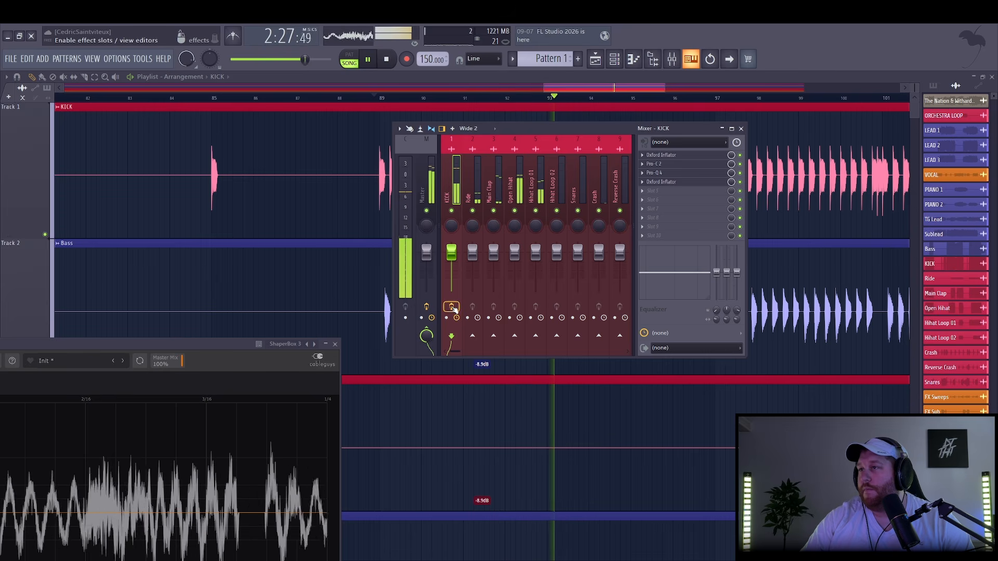
pyautogui.press('space')
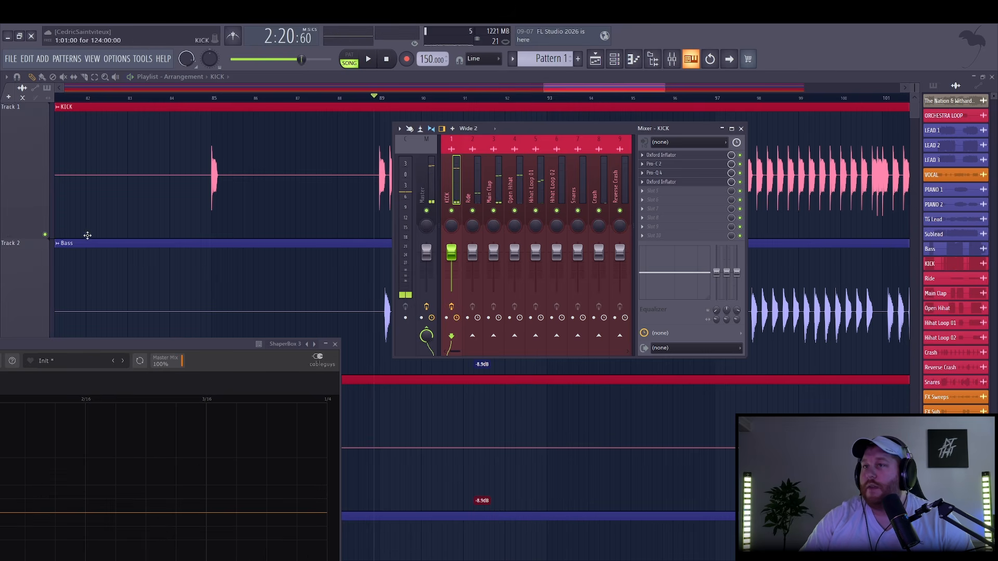
# Mute every playlist track except KICK and Bass and select bar 89 as the loop range
pyautogui.click(45, 235)
pyautogui.moveTo(43, 343); pyautogui.dragTo(67, 432)
pyautogui.click(44, 372)
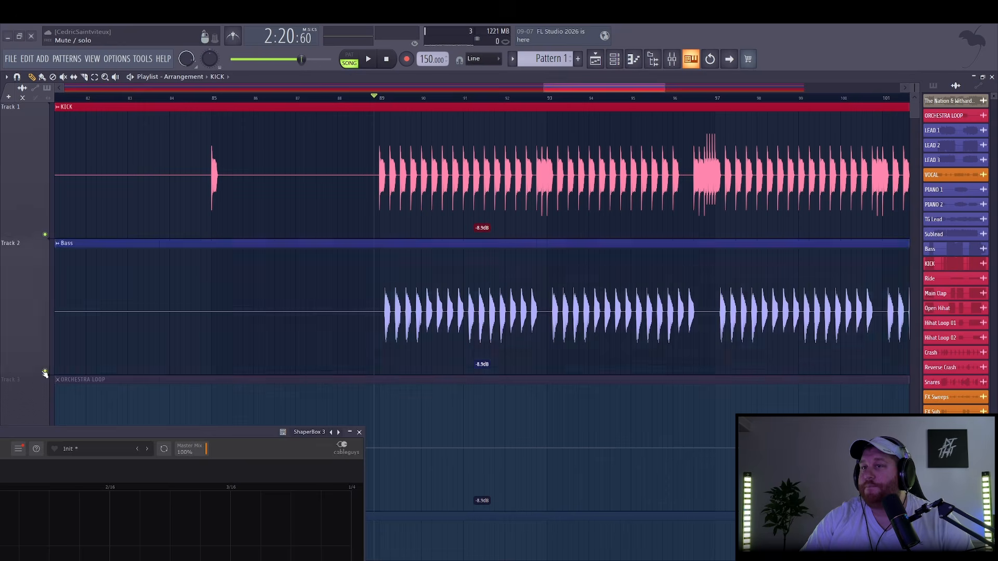
pyautogui.moveTo(382, 99); pyautogui.dragTo(430, 103)
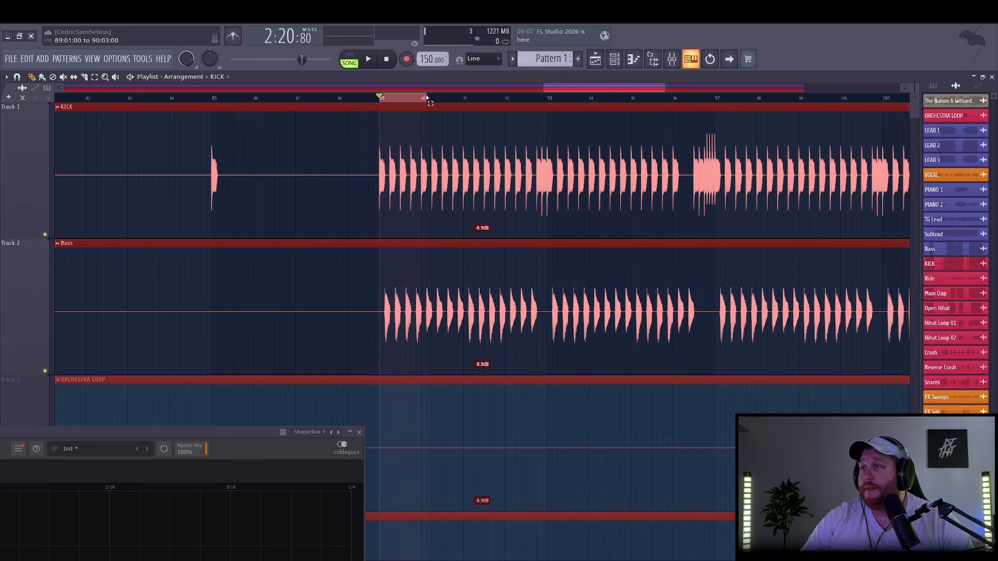
# Loop the kick and bass with the mixer open and bypass the KICK channel's effects for listening
pyautogui.press('space')
pyautogui.press('F9')
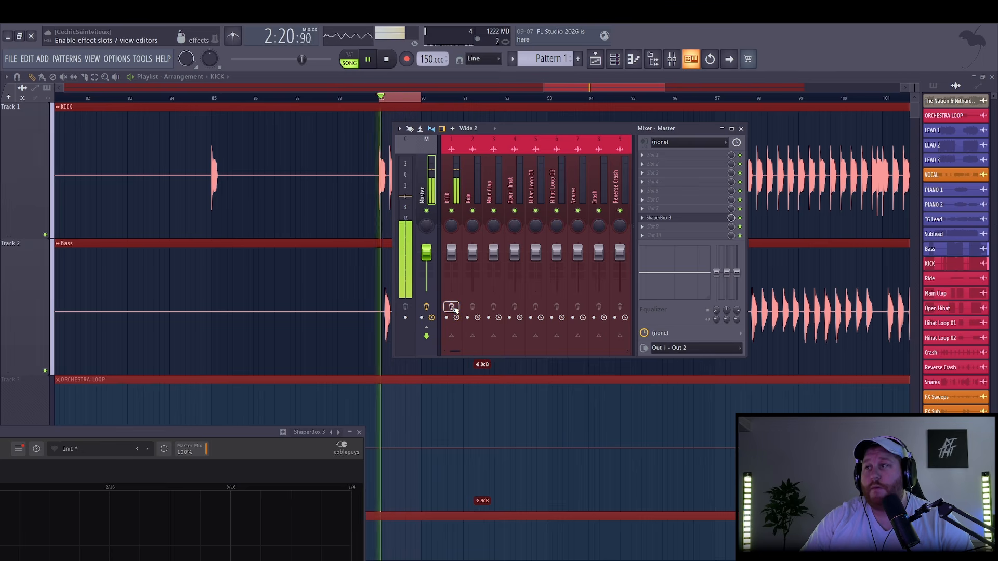
pyautogui.press('space')
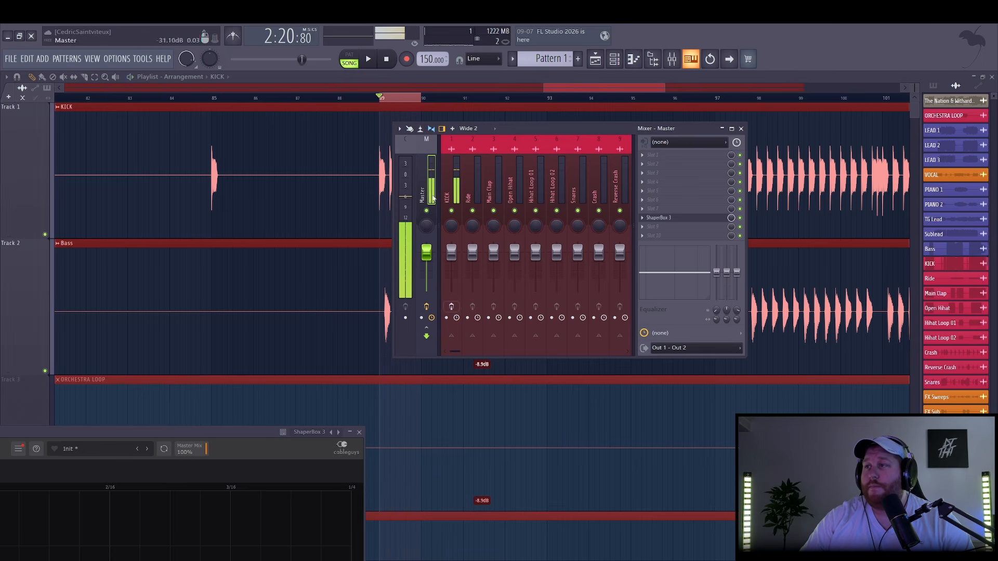
pyautogui.press('space')
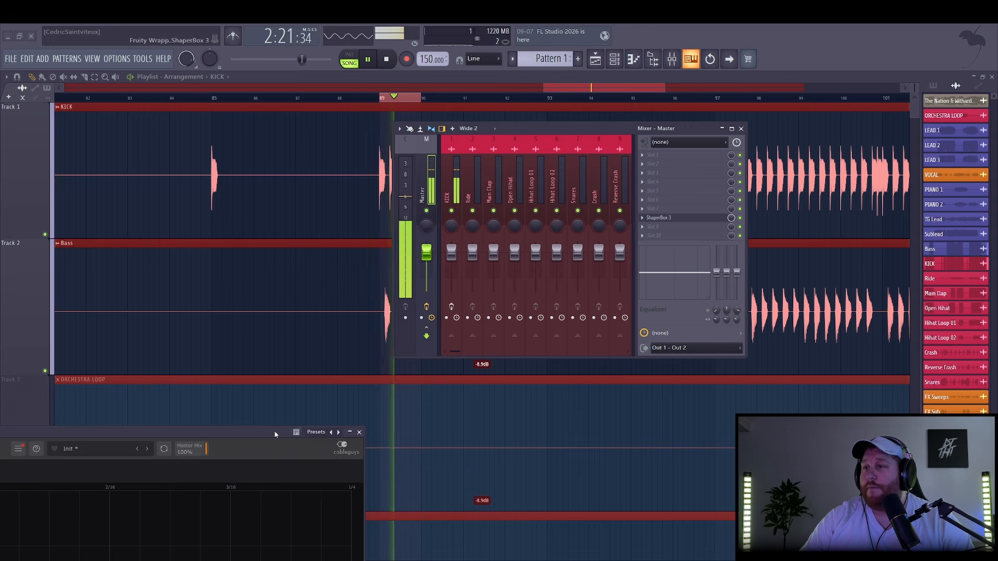
# Arrange ShaperBox 3 beside the mixer and compare the kick's processed and unprocessed waveform in its scope
pyautogui.moveTo(254, 432); pyautogui.dragTo(389, 199)
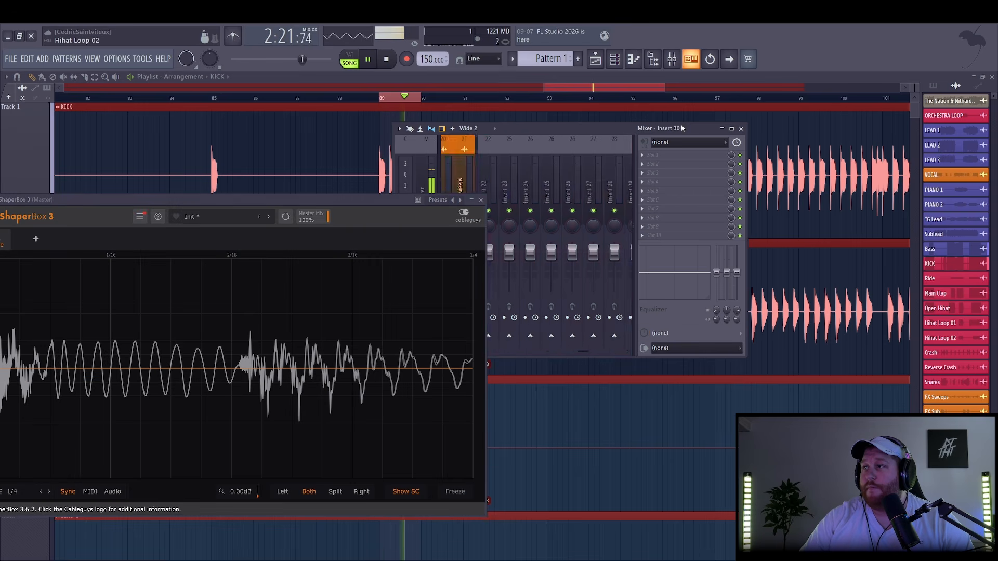
pyautogui.click(452, 172)
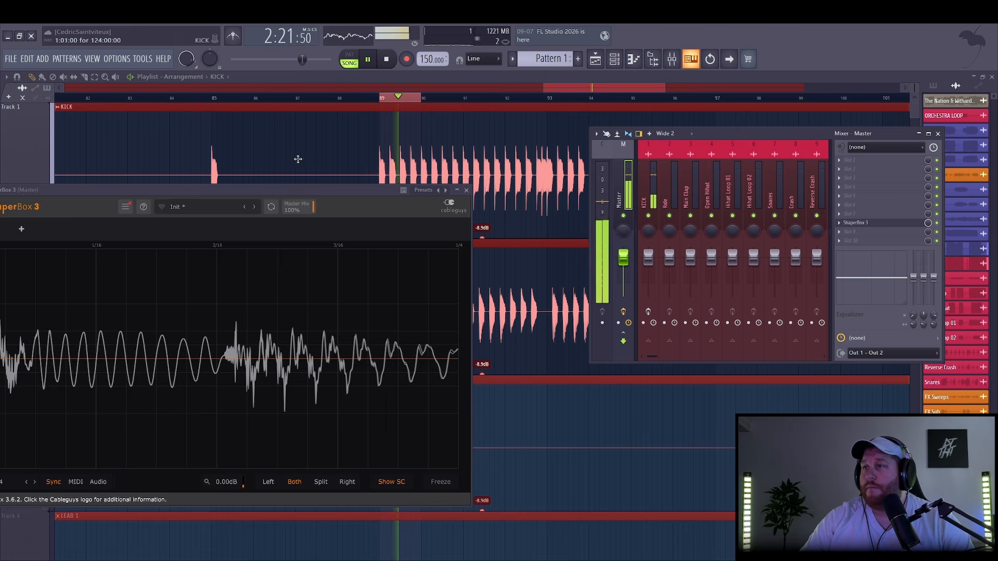
pyautogui.press('space')
pyautogui.moveTo(309, 182); pyautogui.dragTo(408, 149)
pyautogui.press('space')
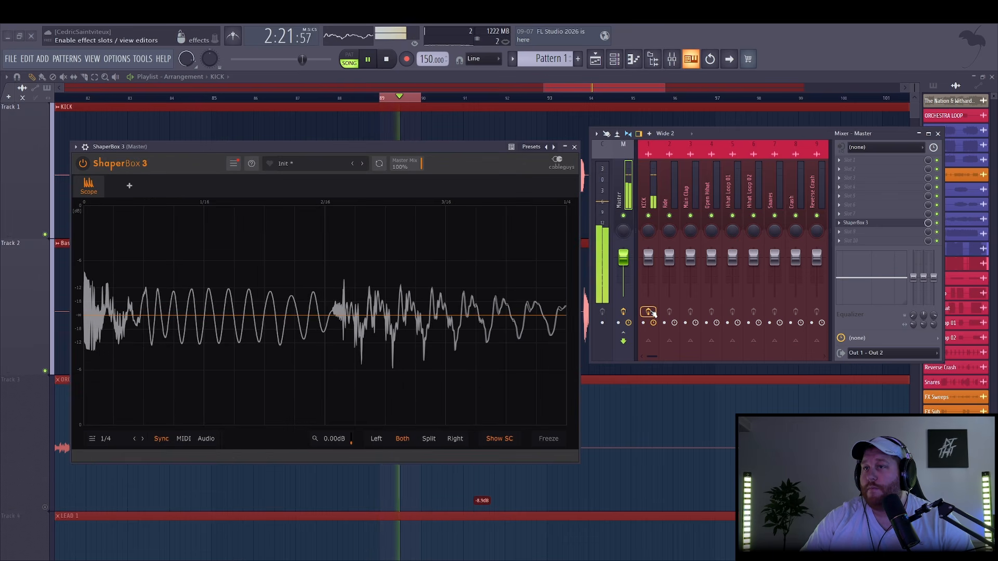
pyautogui.press('space')
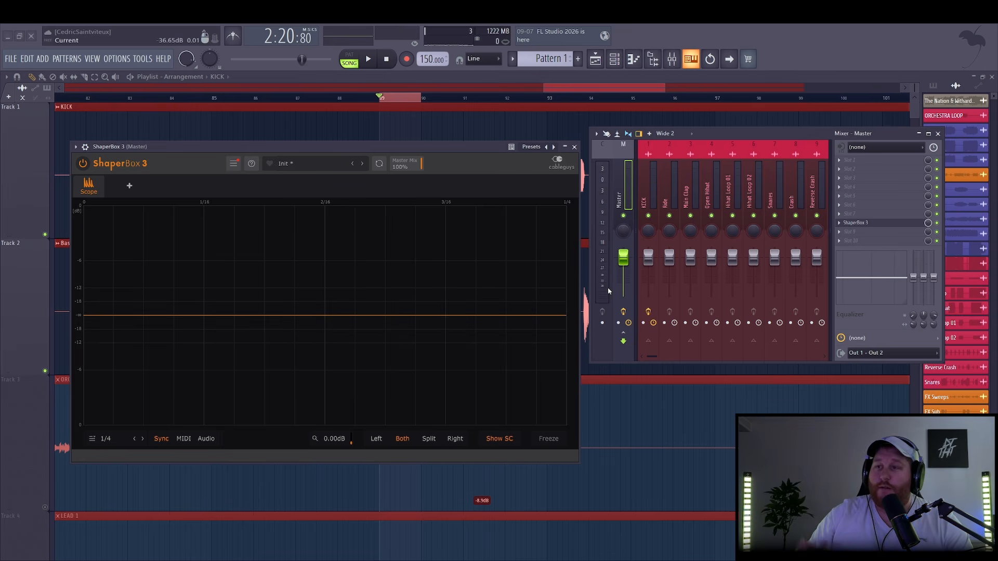
# Slice the Bass clip around its first note in bar 89 and split the KICK clip after its first hit
pyautogui.moveTo(414, 147); pyautogui.dragTo(408, 314)
pyautogui.moveTo(624, 83); pyautogui.dragTo(592, 86)
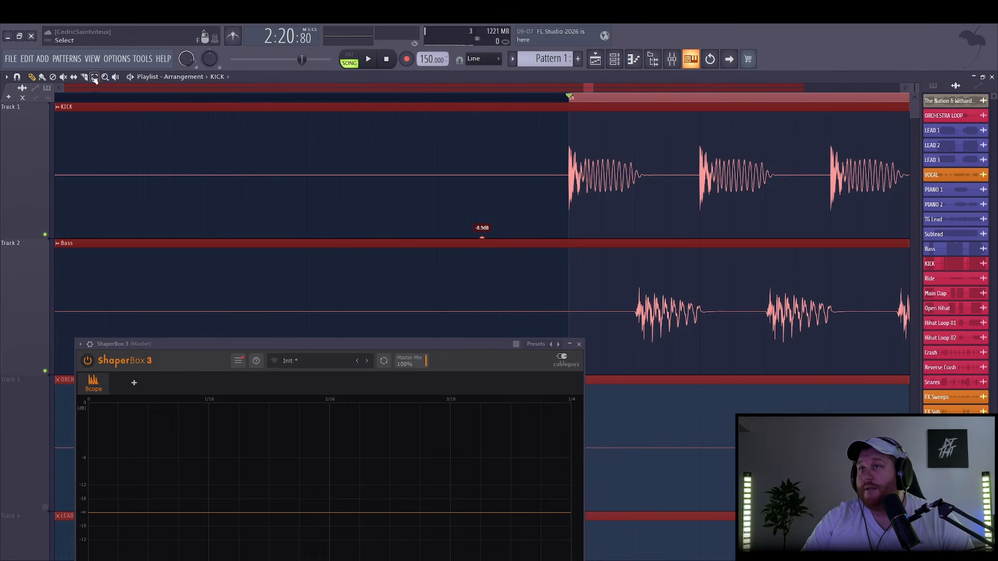
pyautogui.click(712, 321)
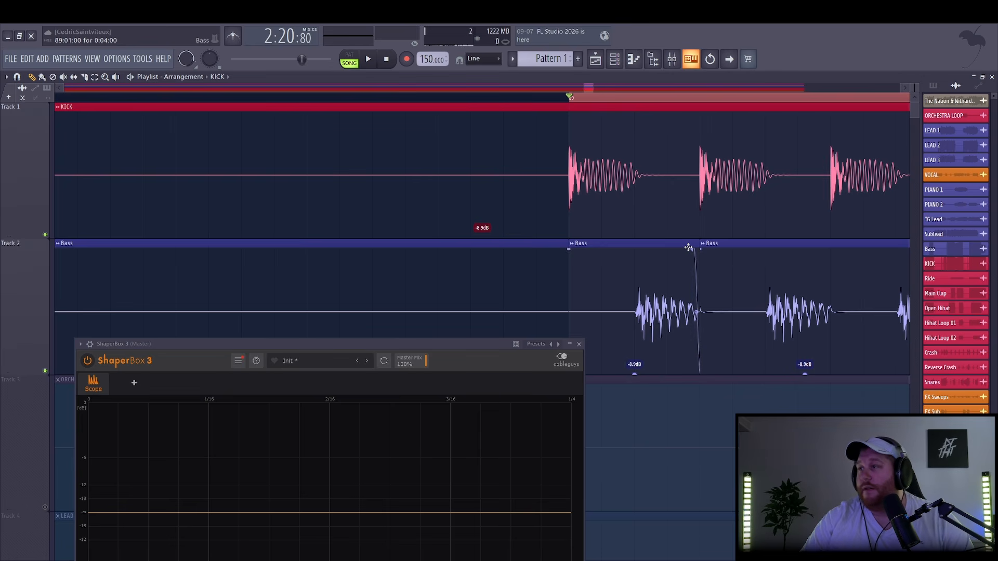
pyautogui.press('space')
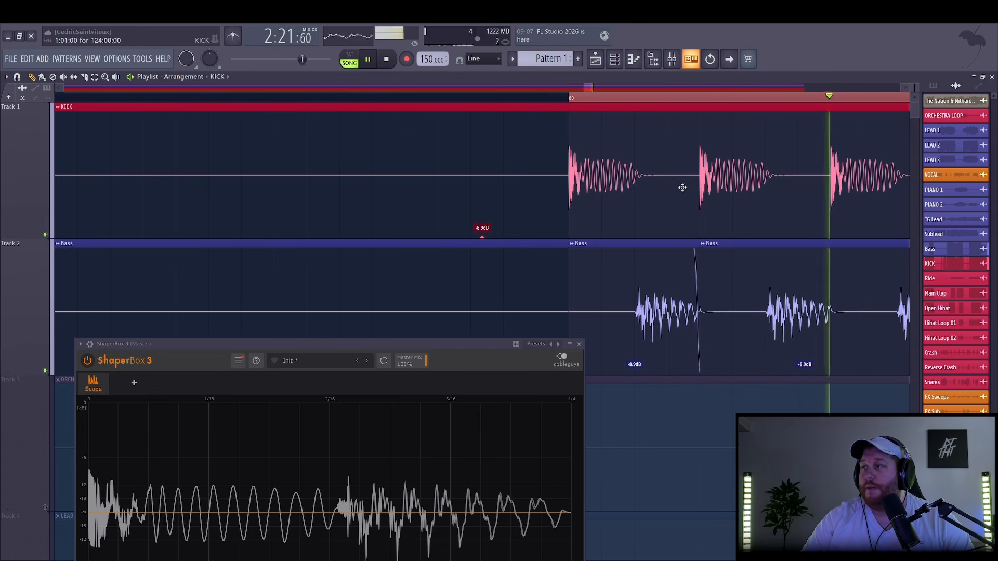
pyautogui.press('space')
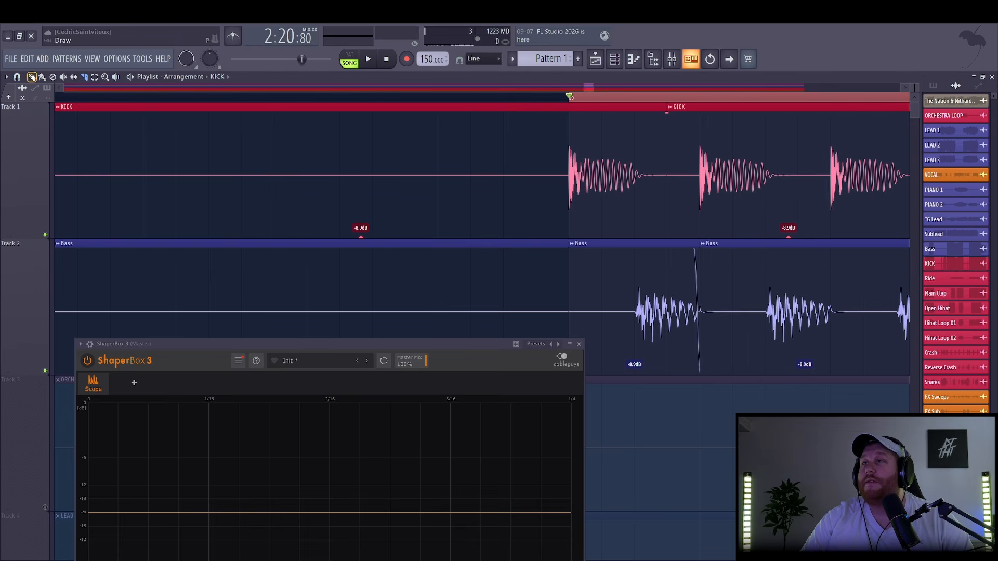
# Insert an empty track above the Bass track and move the KICK clip that follows the first hit onto it
pyautogui.rightClick(17, 276)
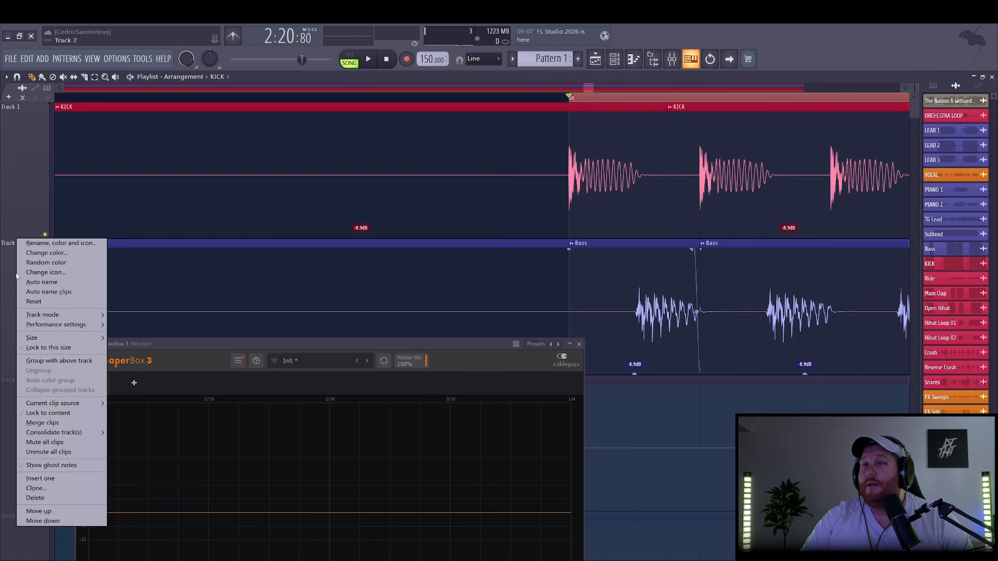
pyautogui.click(41, 478)
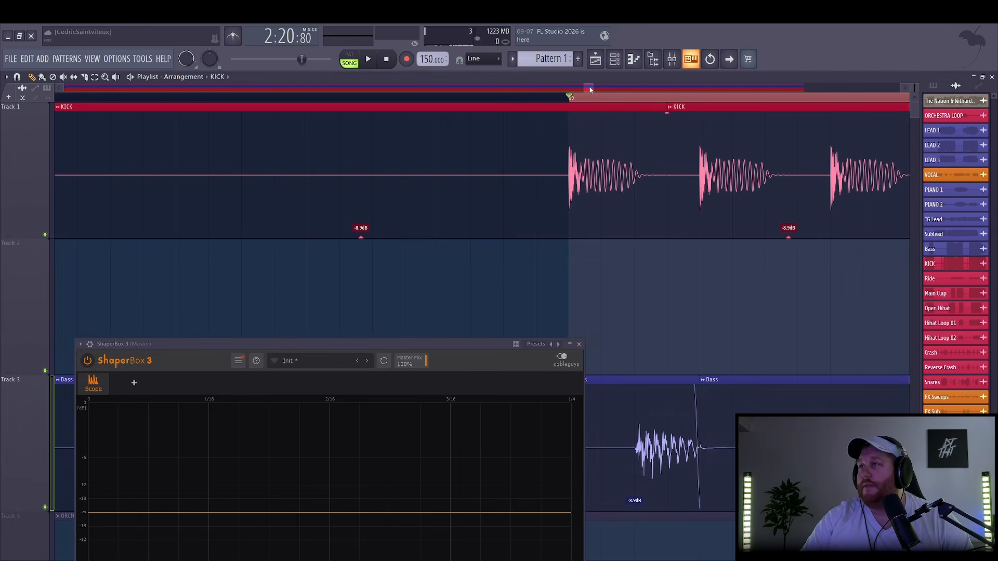
pyautogui.moveTo(590, 89); pyautogui.dragTo(643, 87)
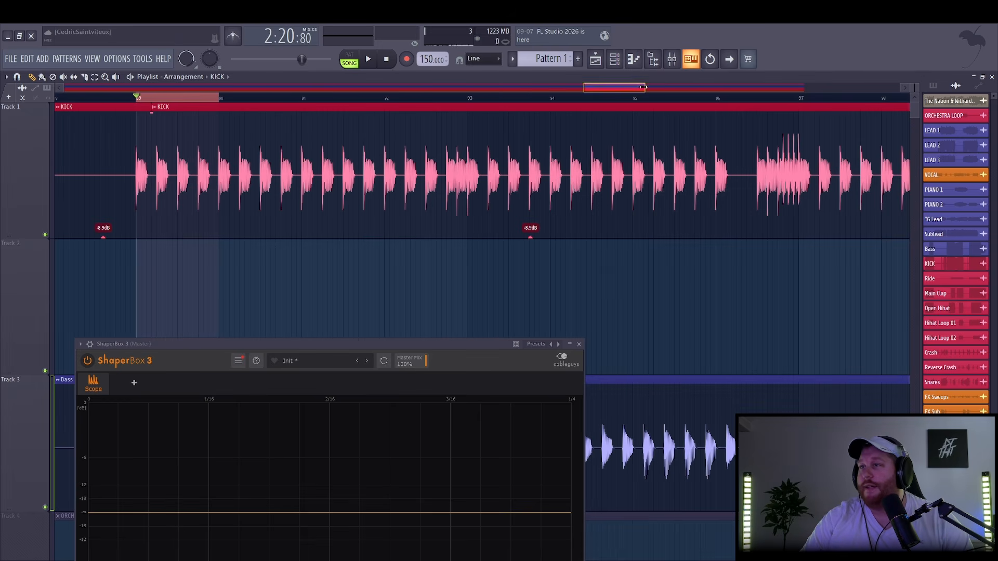
pyautogui.moveTo(211, 245); pyautogui.dragTo(213, 322)
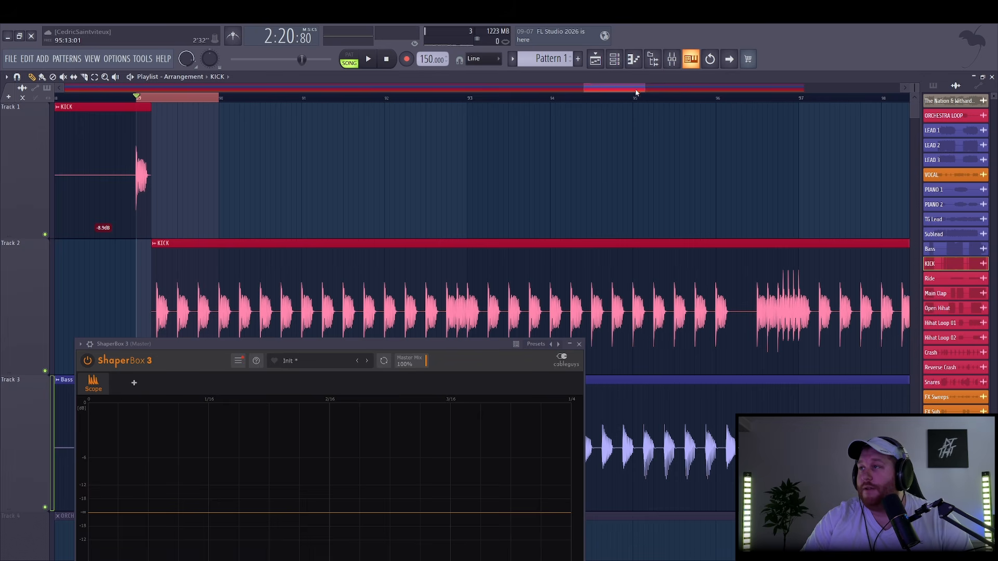
# Shorten the loop range to the first kick and bass beat of bar 89 and start playback
pyautogui.moveTo(645, 88); pyautogui.dragTo(602, 97)
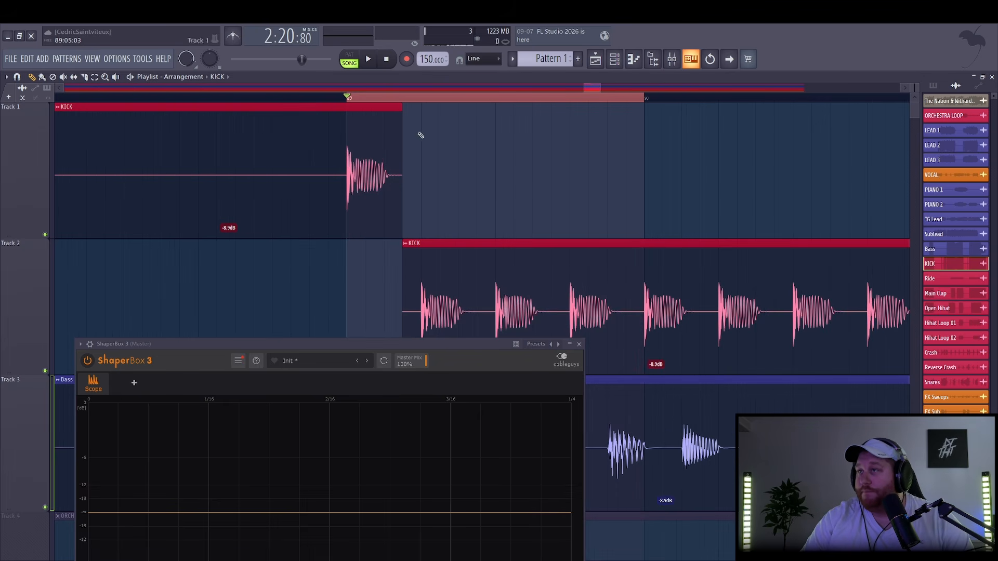
pyautogui.moveTo(347, 98); pyautogui.dragTo(421, 97)
pyautogui.press('space')
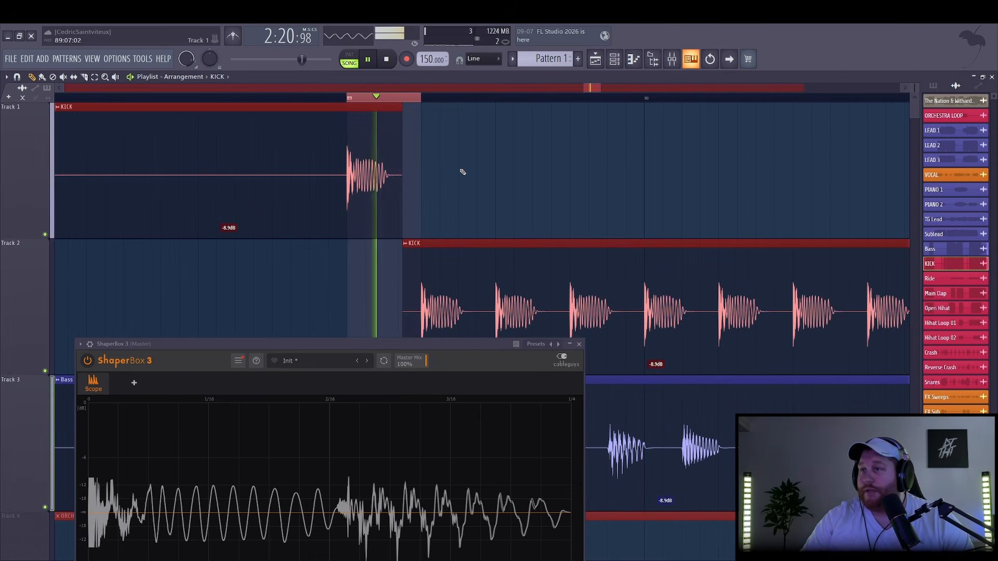
# Show the ShaperBox 3 scope beside the mixer and check the KICK channel's effects, including the first Oxford Inflator, by toggling them
pyautogui.moveTo(309, 343); pyautogui.dragTo(350, 148)
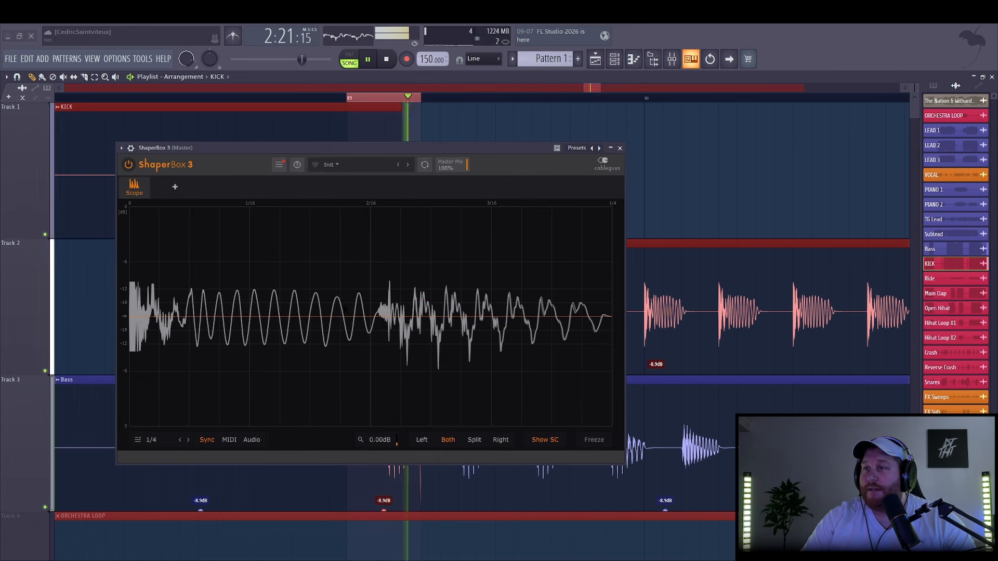
pyautogui.click(671, 59)
pyautogui.click(692, 134)
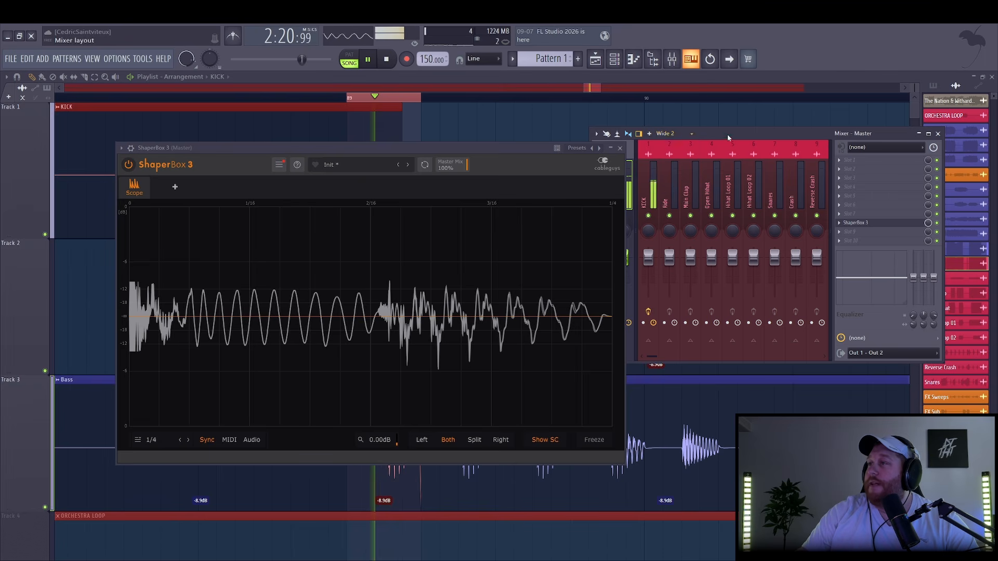
pyautogui.click(656, 190)
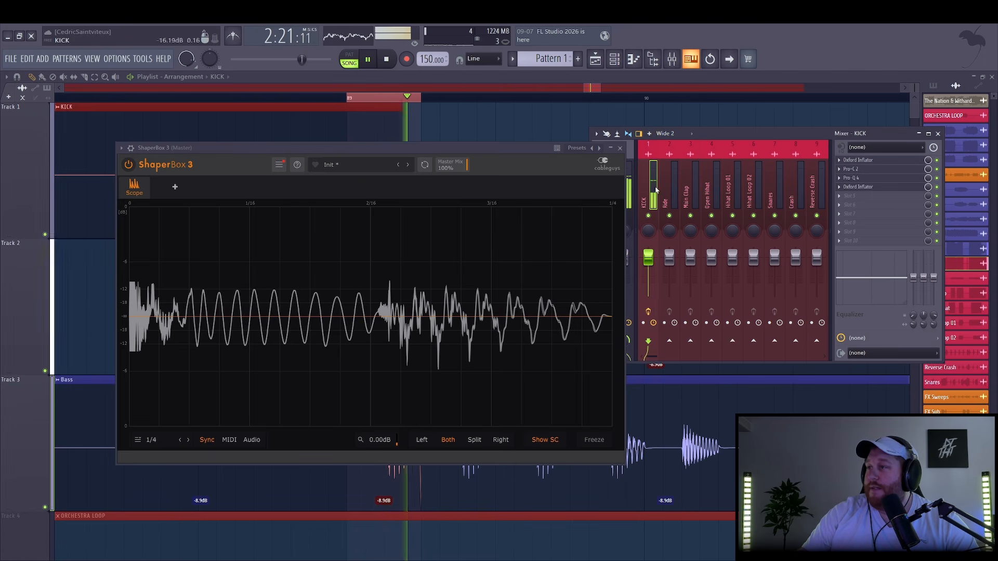
pyautogui.click(648, 311)
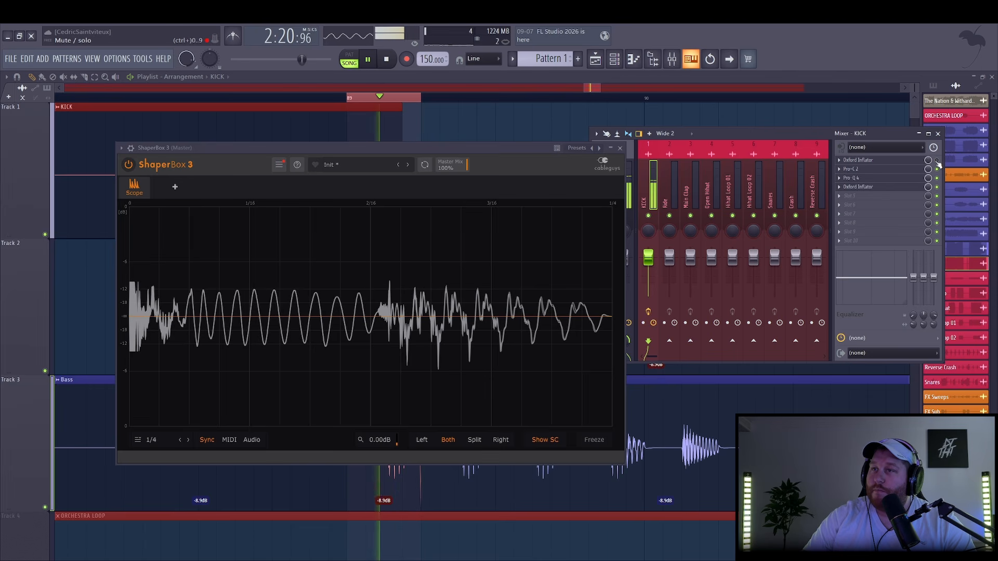
pyautogui.press('space')
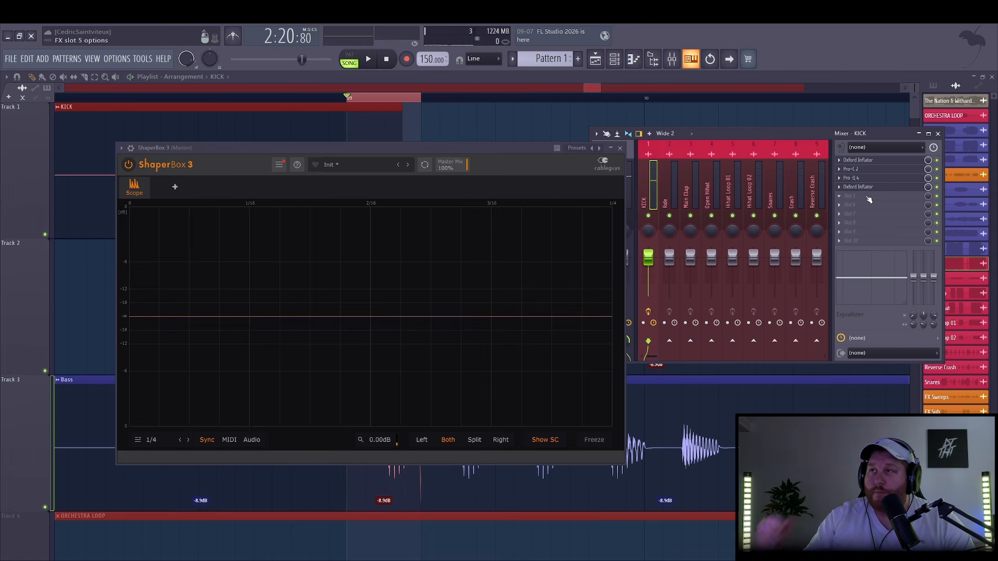
# Replay the one-beat loop and toggle all of the kick's effects to compare its waveform in the scope
pyautogui.press('space')
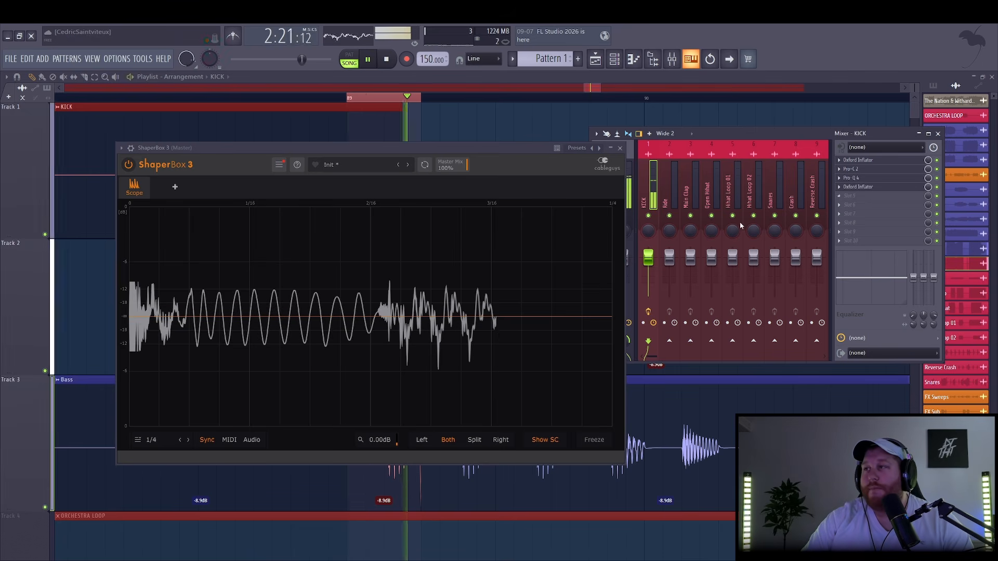
pyautogui.press('space')
pyautogui.press('space')
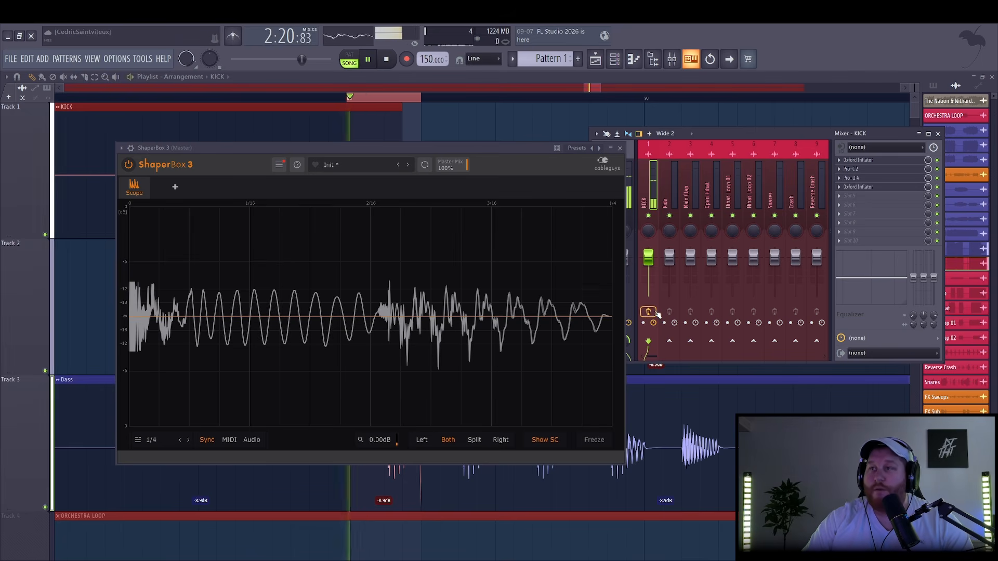
pyautogui.press('space')
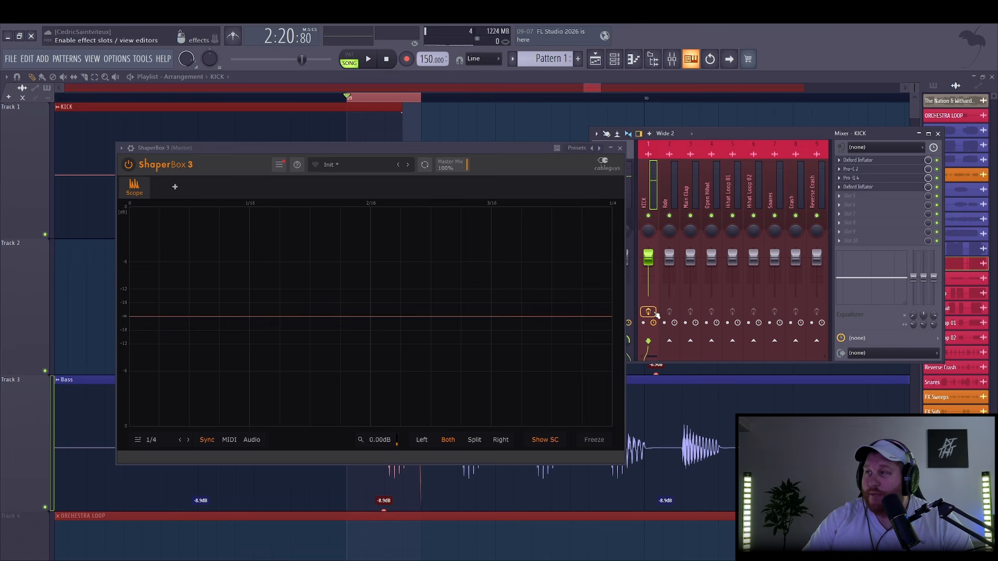
pyautogui.press('space')
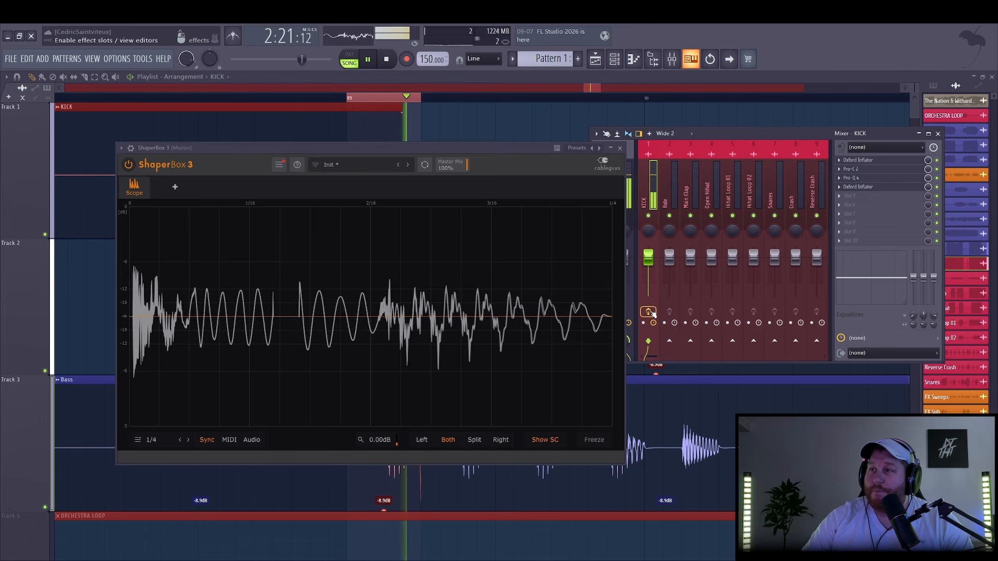
pyautogui.press('space')
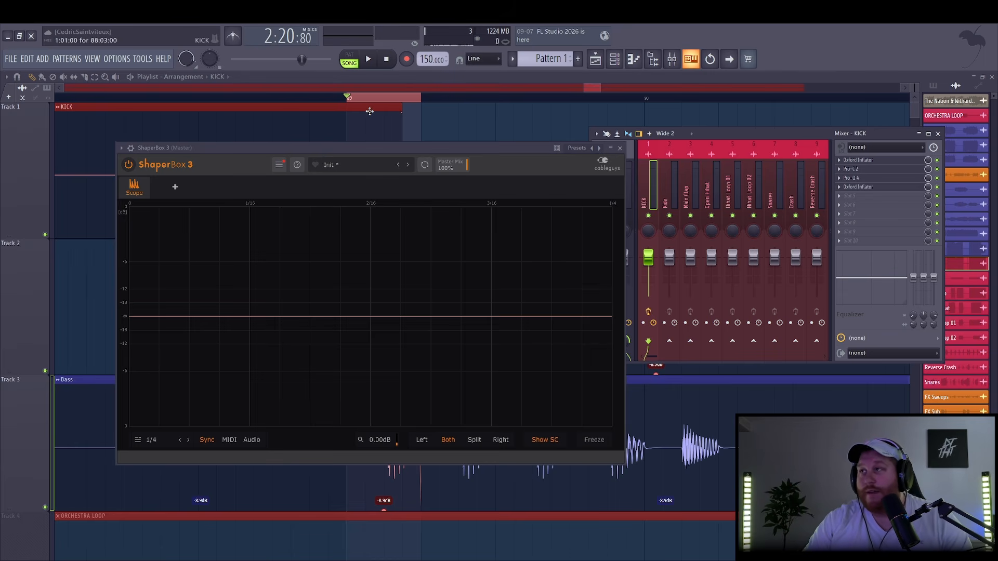
pyautogui.moveTo(533, 152); pyautogui.dragTo(448, 154)
pyautogui.press('space')
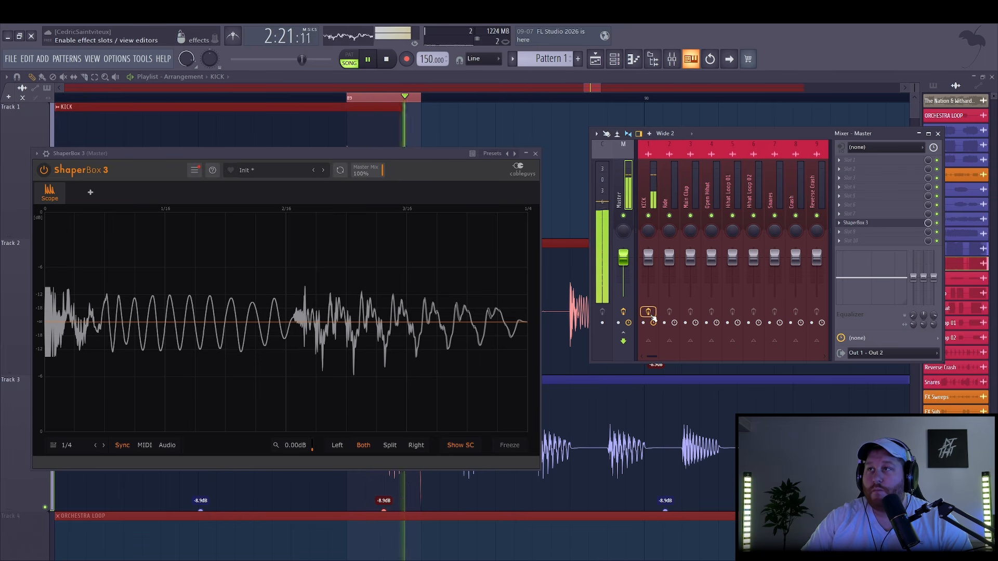
pyautogui.press('space')
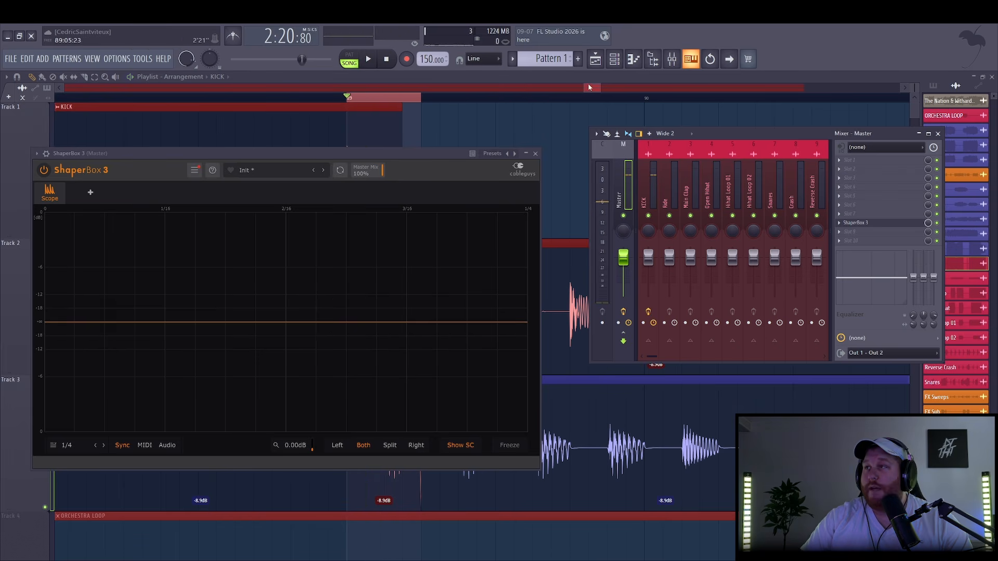
# Move ShaperBox 3 clear of the playlist, mute the Bass track and briefly audition the loop
pyautogui.click(595, 84)
pyautogui.moveTo(418, 154); pyautogui.dragTo(713, 387)
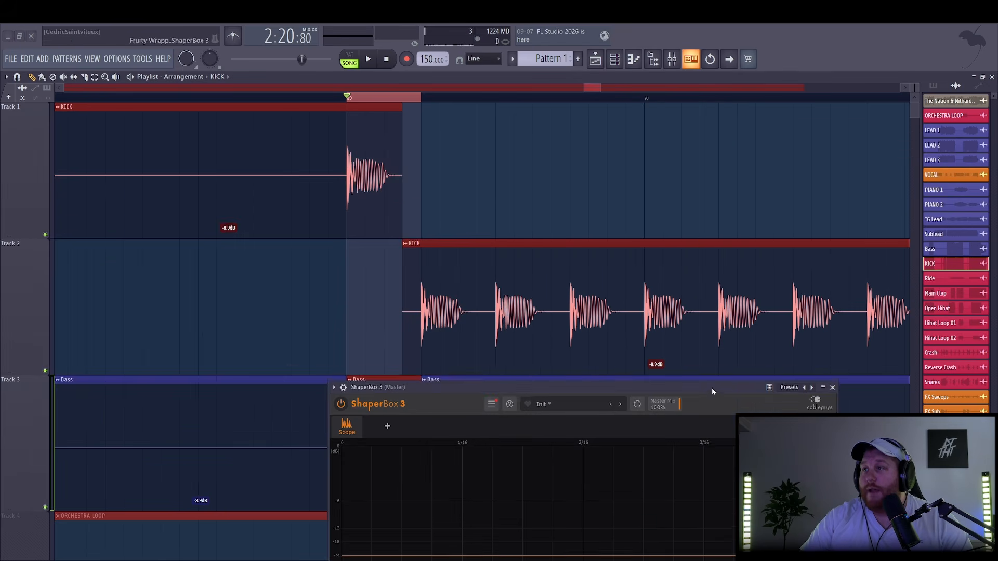
pyautogui.scroll(-4, 33, 220)
pyautogui.press('space')
pyautogui.press('space')
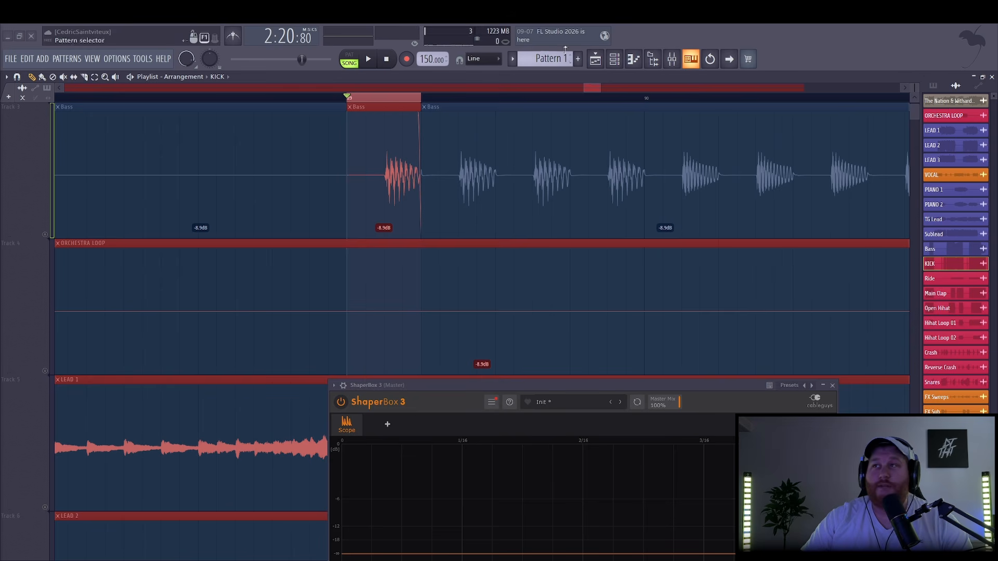
# Play the one-beat loop with the bass muted and examine the kick's spectrum and loudness in the enlarged Decibel meter
pyautogui.click(376, 61)
pyautogui.scroll(4, 327, 203)
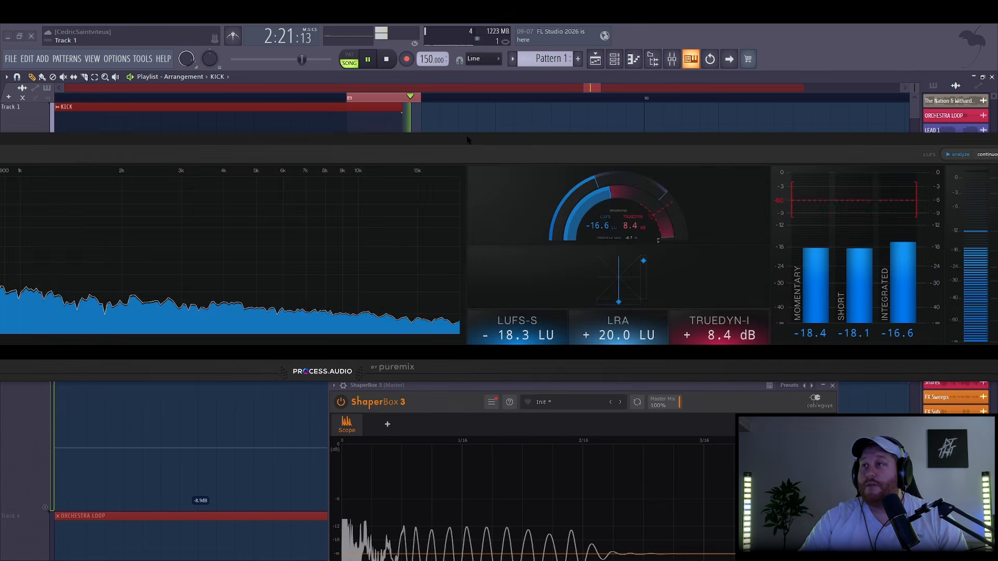
pyautogui.doubleClick(466, 139)
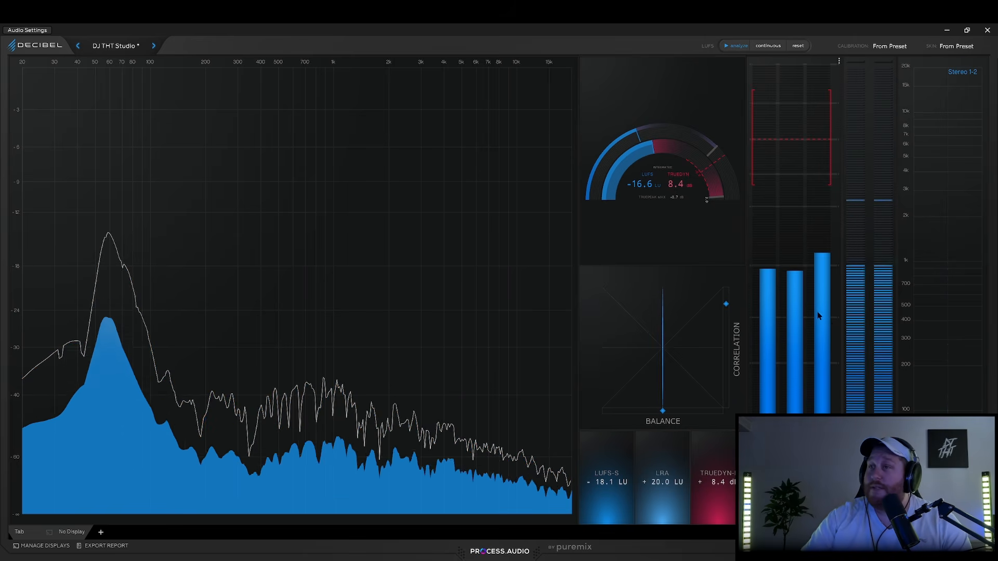
pyautogui.click(946, 30)
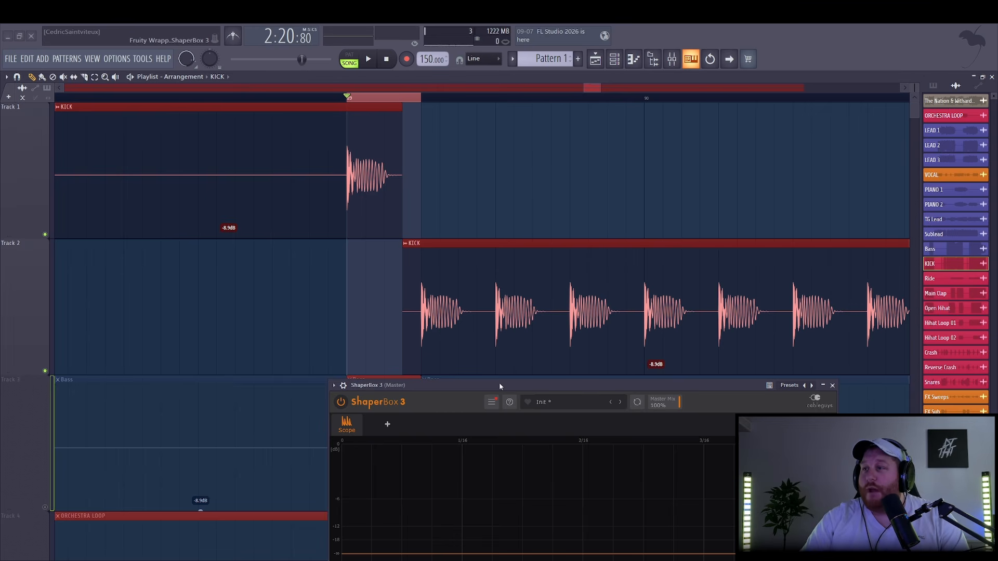
# Bring the whole ShaperBox 3 scope into view below the first kick and replay the loop to inspect its waveform
pyautogui.moveTo(497, 383); pyautogui.dragTo(481, 253)
pyautogui.click(633, 219)
pyautogui.rightClick(633, 218)
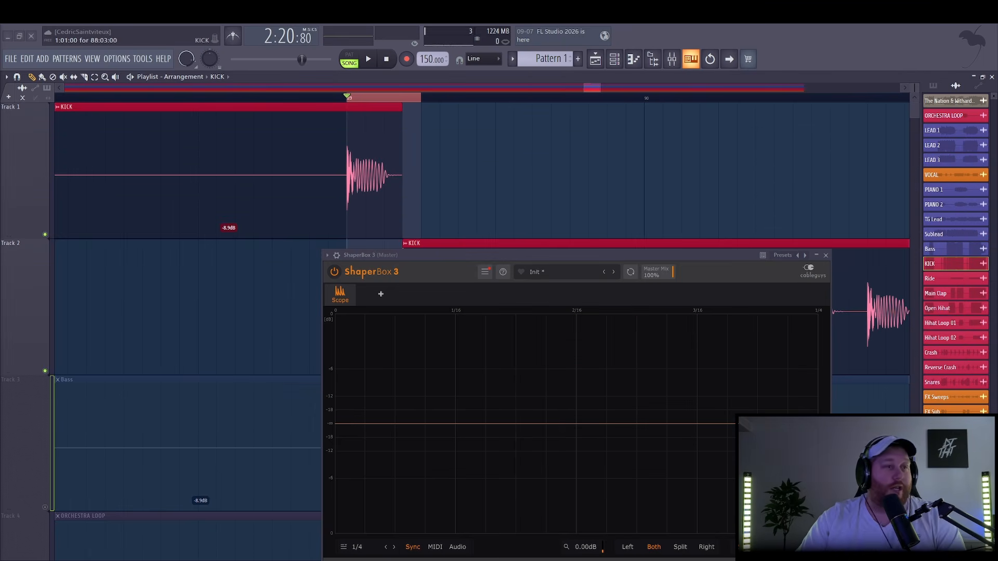
pyautogui.press('space')
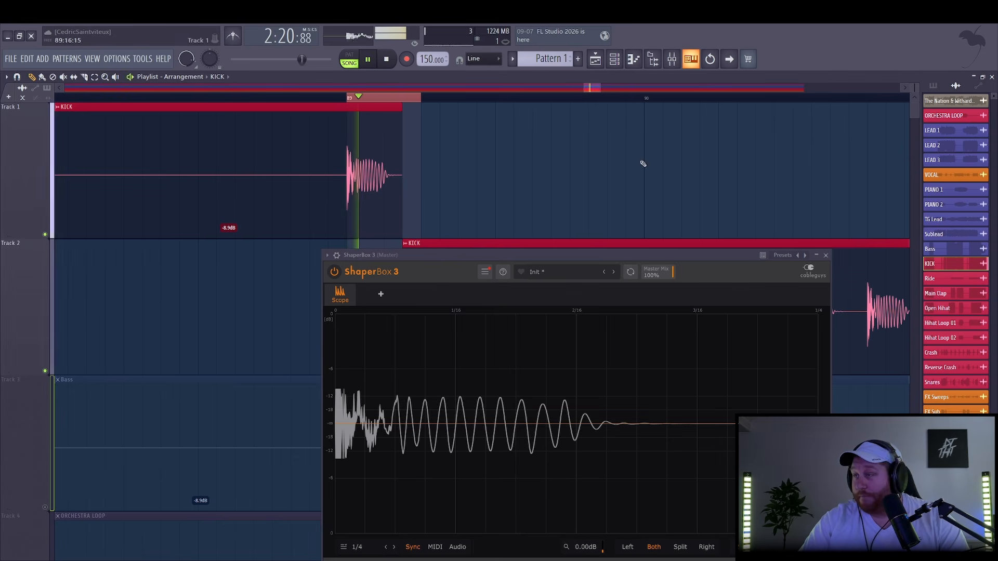
# Move ShaperBox 3 aside from the kick clips, stop playback and show the mixer beside it
pyautogui.moveTo(572, 255); pyautogui.dragTo(194, 298)
pyautogui.press('space')
pyautogui.click(671, 59)
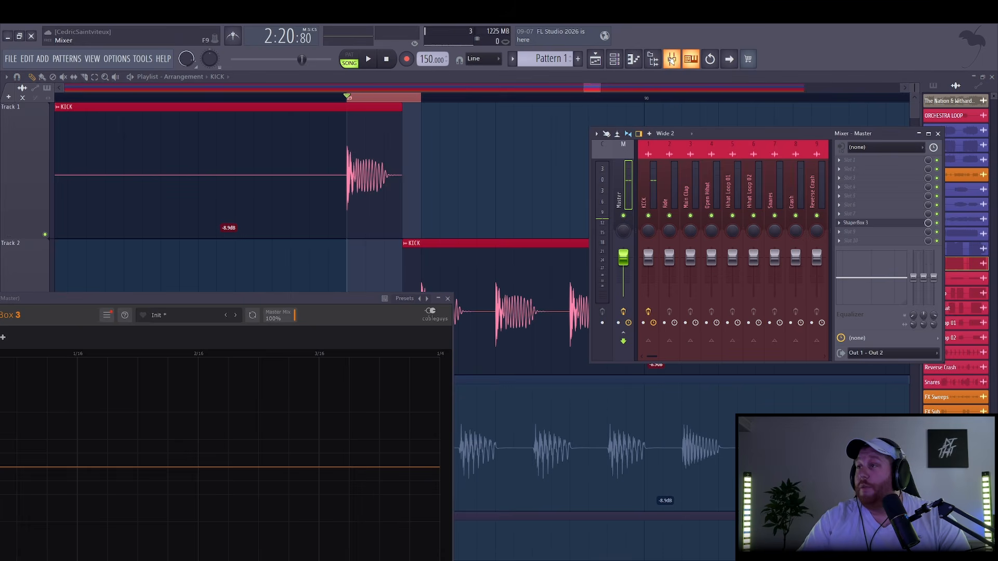